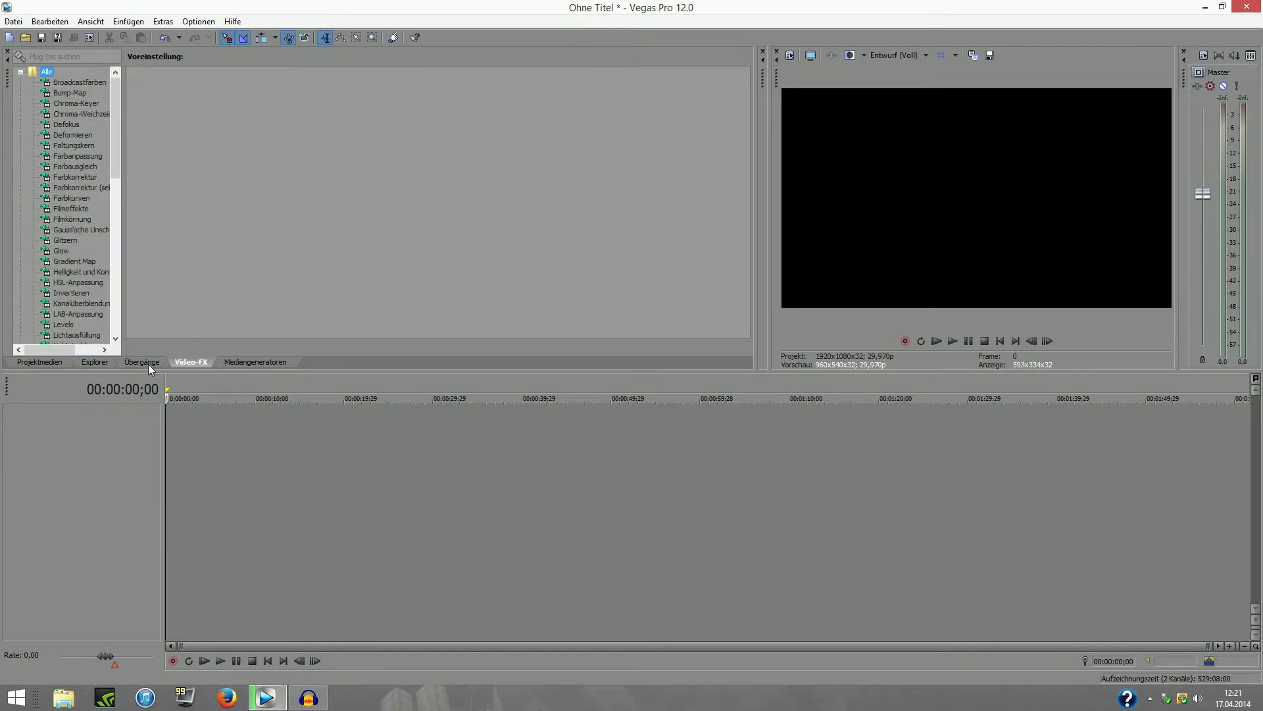
# Step: Display the project's media files and select the video clip #029.mp4
pyautogui.click(44, 362)
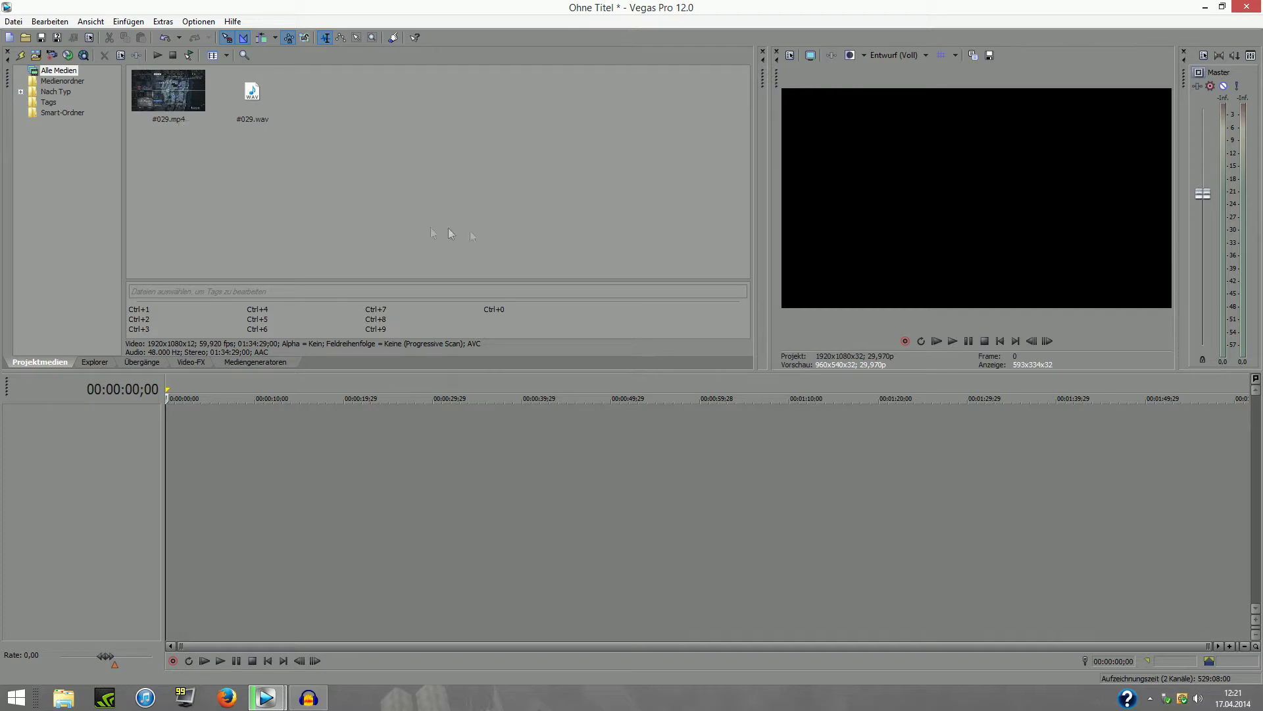
pyautogui.moveTo(516, 198); pyautogui.dragTo(162, 103)
pyautogui.moveTo(283, 198); pyautogui.dragTo(429, 192)
pyautogui.moveTo(626, 226); pyautogui.dragTo(527, 152)
pyautogui.click(174, 117)
pyautogui.press('Right')
pyautogui.press('Left')
pyautogui.click(524, 163)
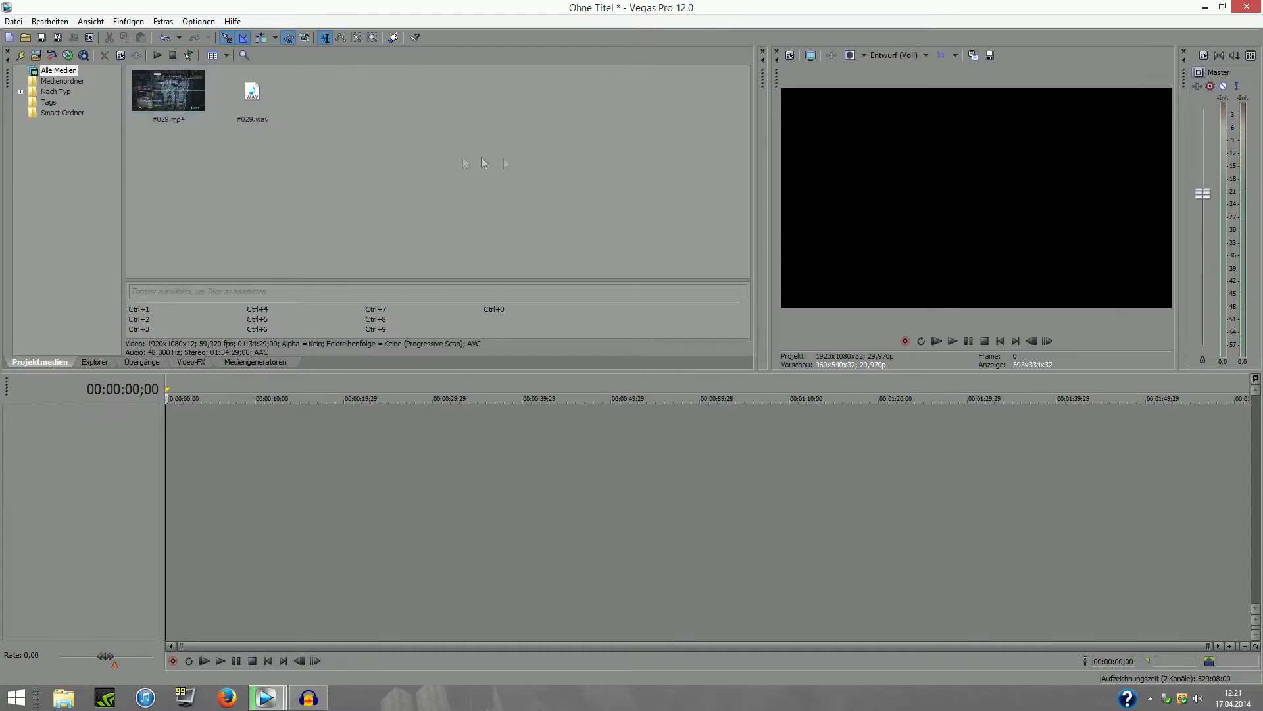
pyautogui.click(167, 106)
pyautogui.moveTo(294, 166); pyautogui.dragTo(168, 102)
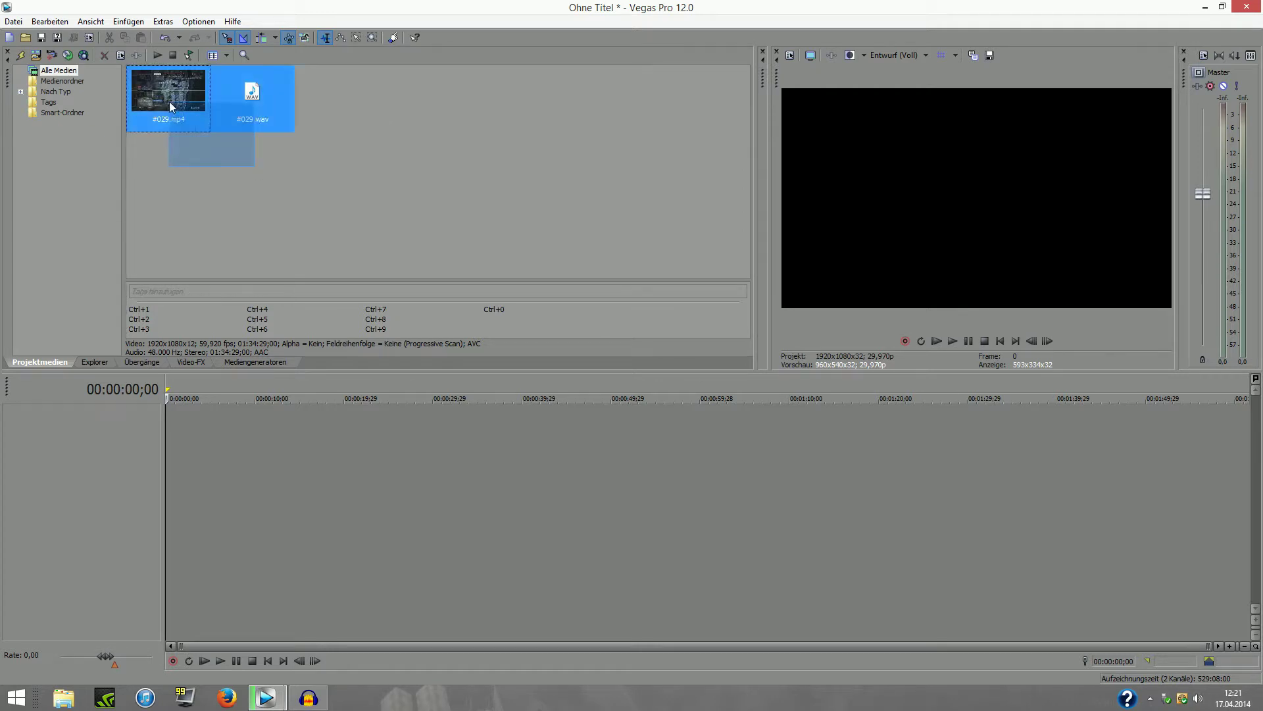
pyautogui.click(158, 105)
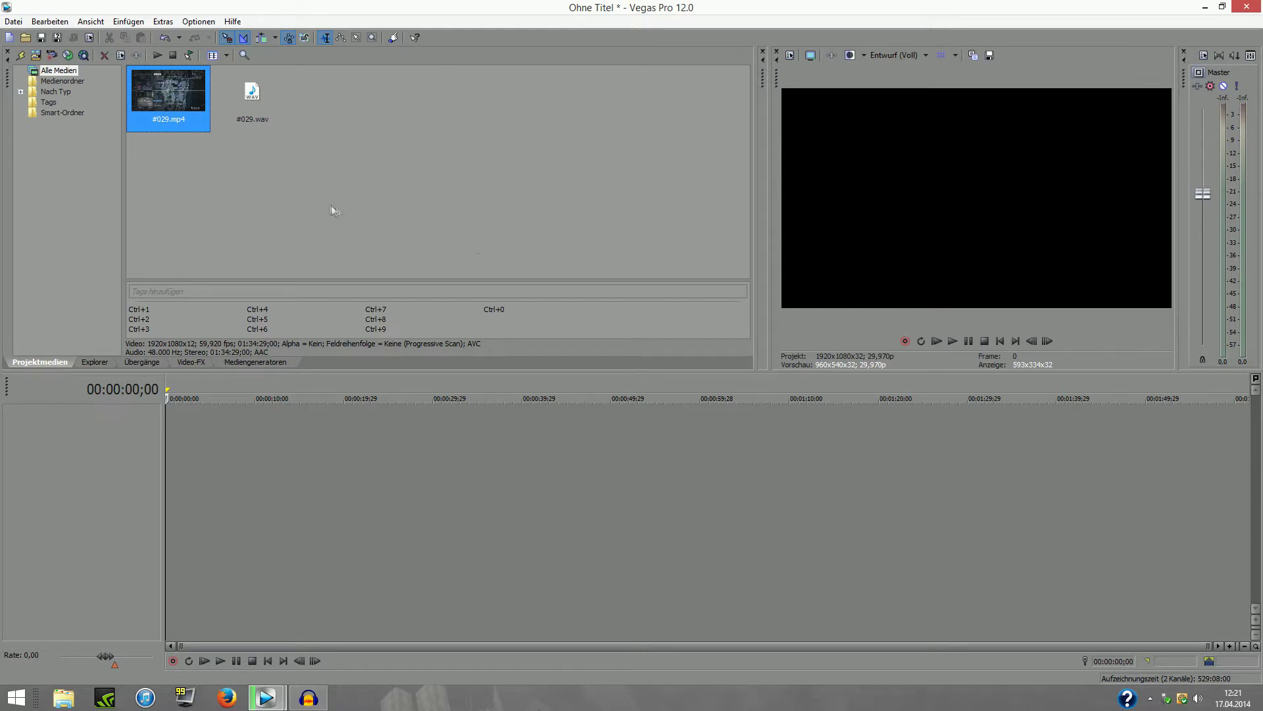
# Step: Select the audio file #029.wav, then switch to Audacity to view the voice recording and return to Vegas Pro
pyautogui.click(297, 183)
pyautogui.click(258, 112)
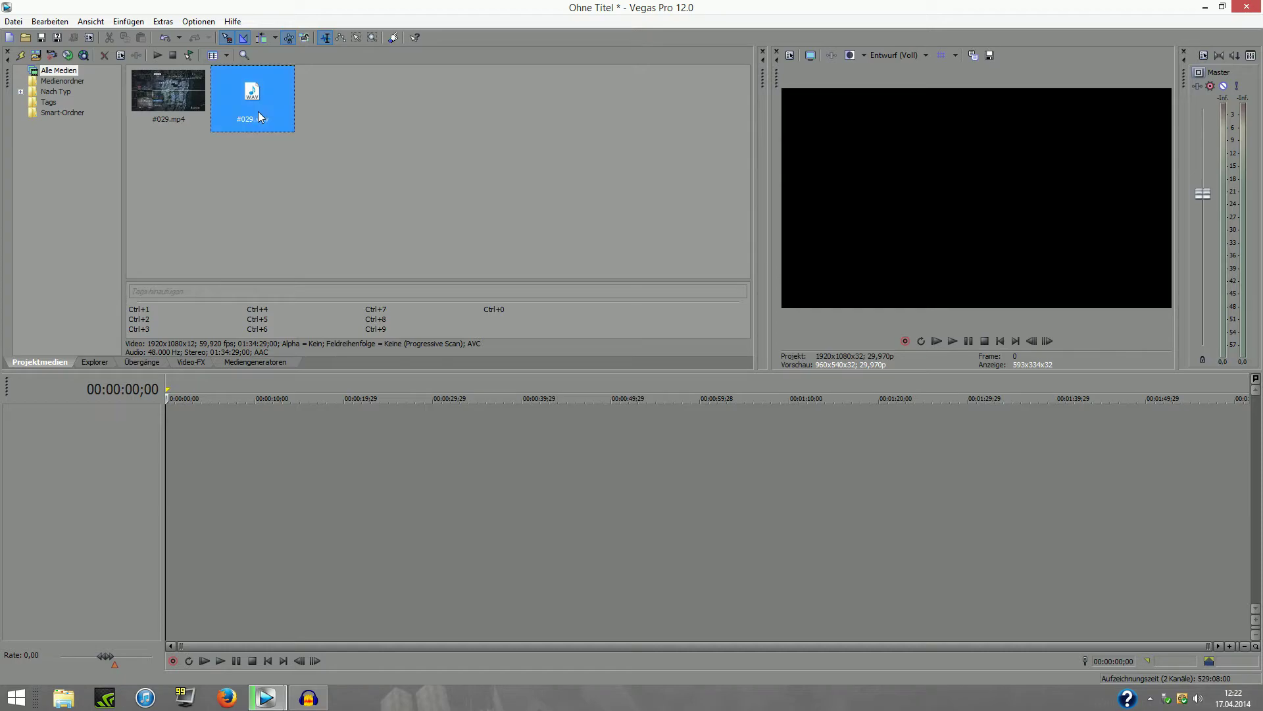
pyautogui.click(275, 213)
pyautogui.click(315, 702)
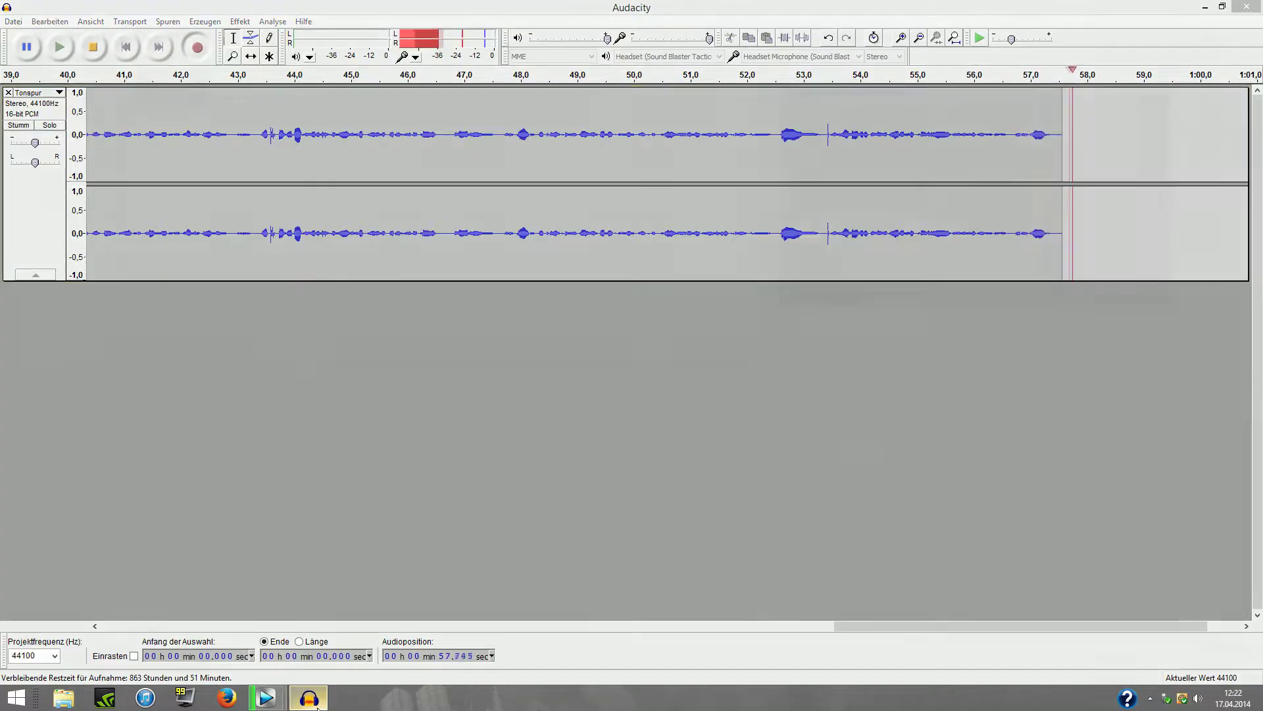
pyautogui.click(316, 702)
# Step: Add #029.mp4 to the start of the timeline, mark its whole length as the loop region, and place the cursor at 00:05:31;12
pyautogui.doubleClick(173, 104)
pyautogui.doubleClick(186, 377)
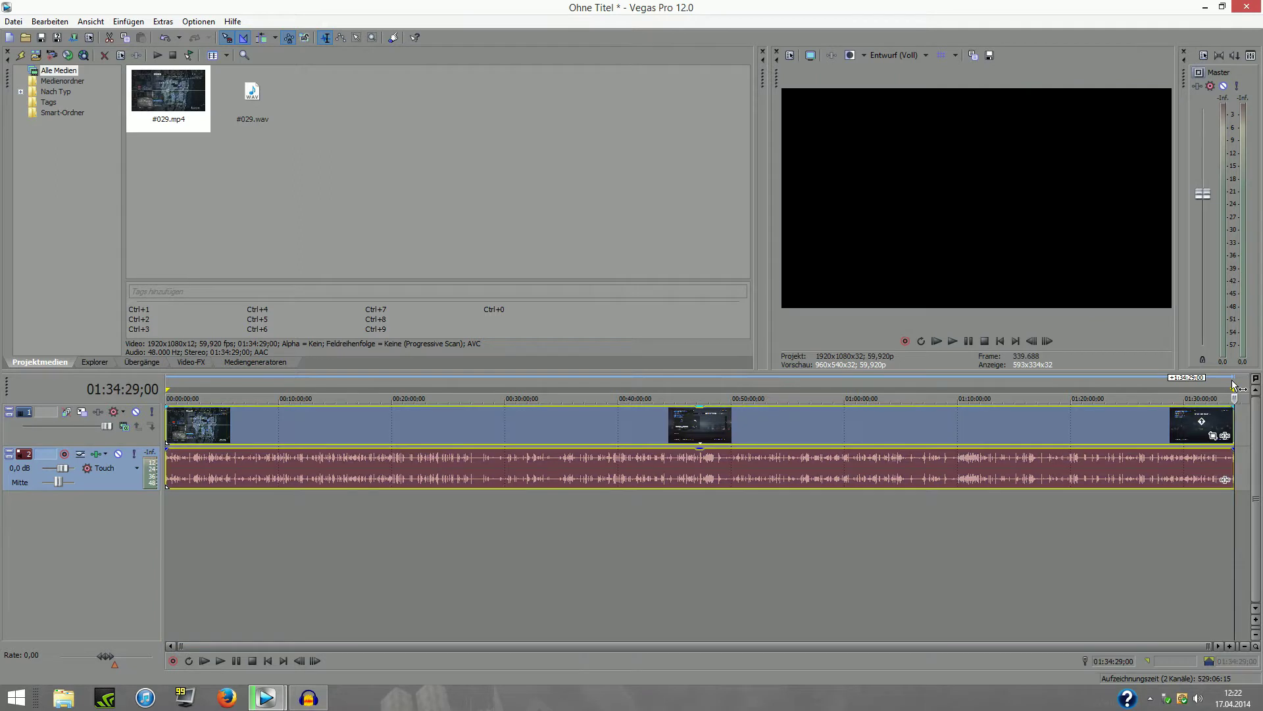
pyautogui.click(1232, 397)
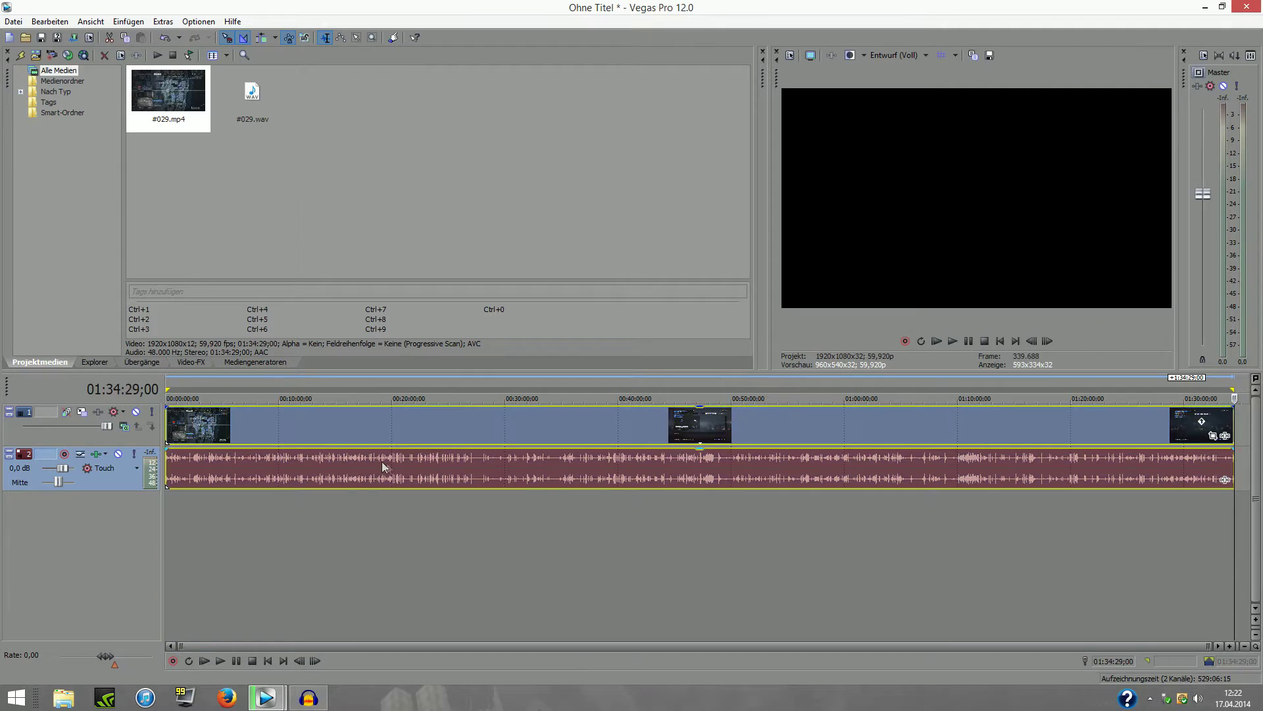
pyautogui.doubleClick(227, 381)
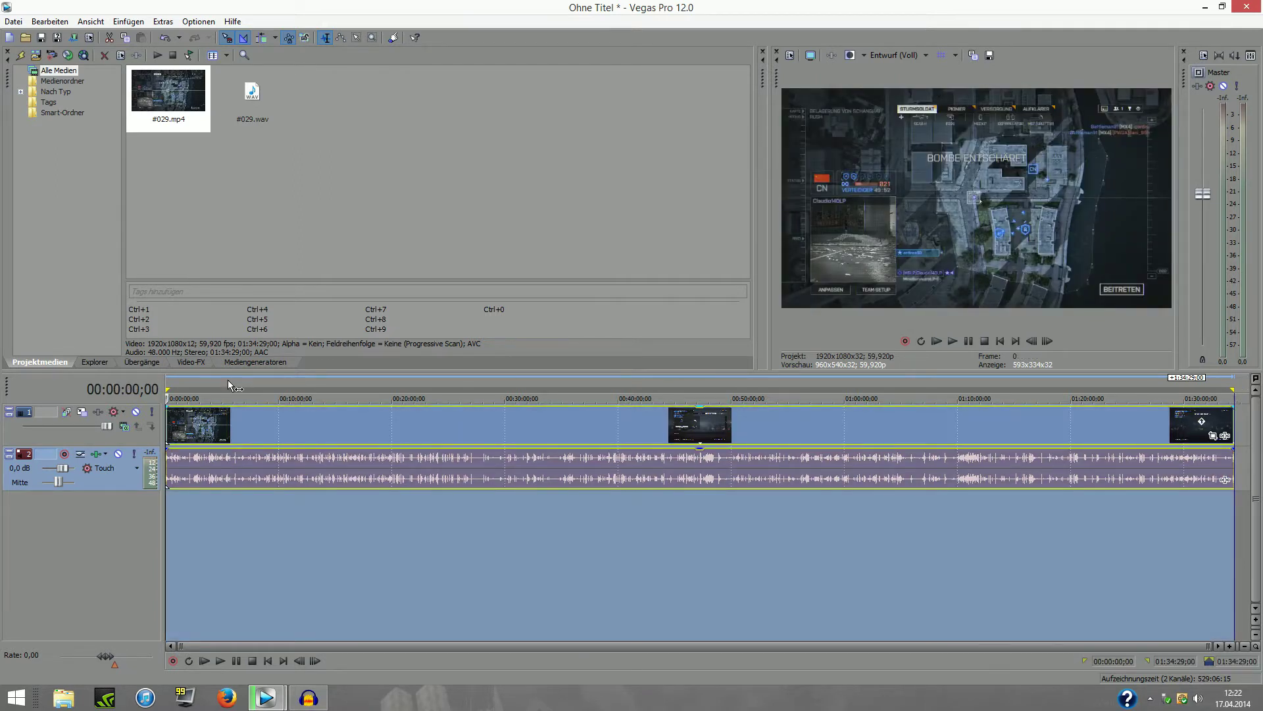
pyautogui.click(227, 380)
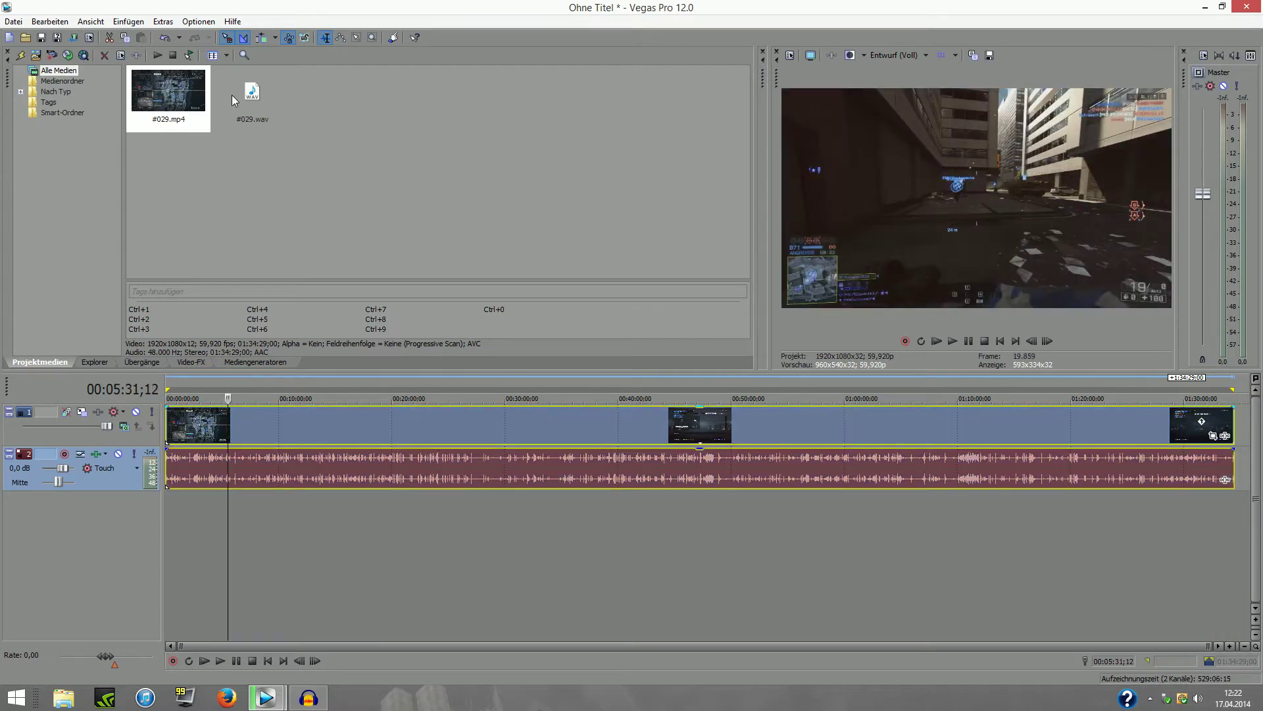
# Step: Add #029.wav on a new audio track below the video's sound, aligned to the start, and span the loop region over everything
pyautogui.moveTo(316, 155); pyautogui.dragTo(164, 519)
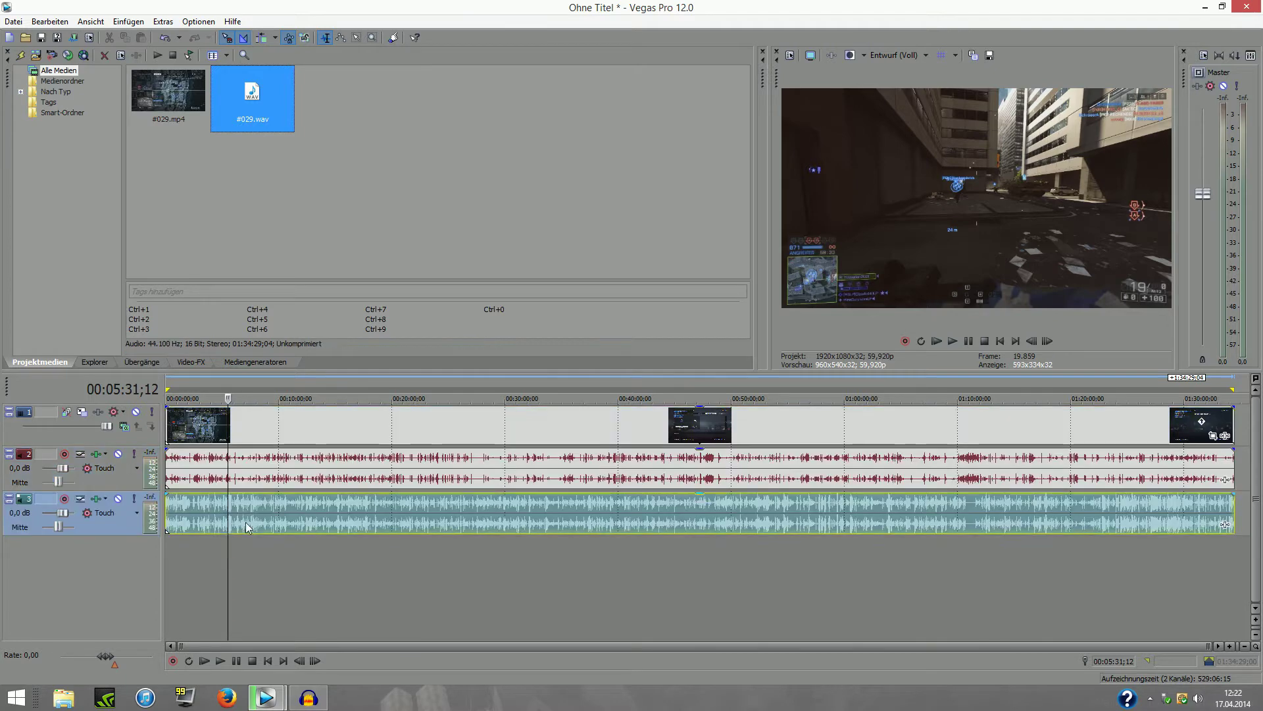
pyautogui.click(283, 384)
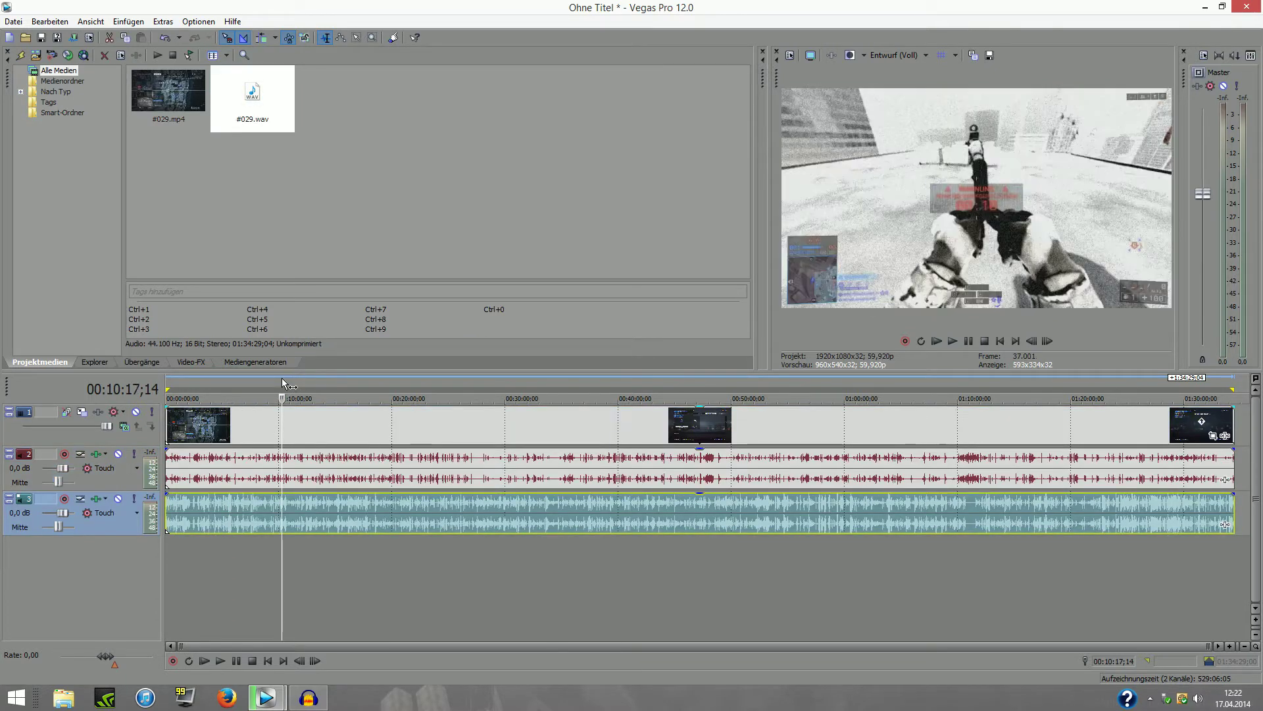
pyautogui.doubleClick(181, 382)
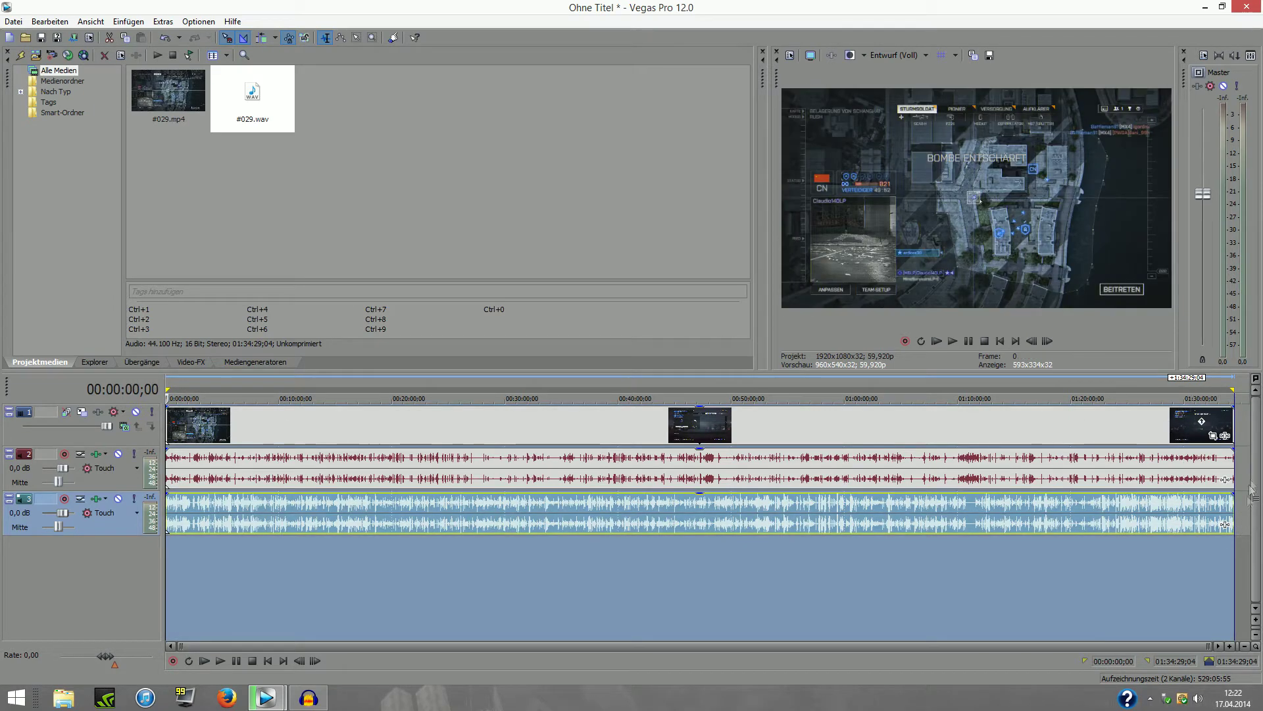
# Step: Inspect the end and start of the clips and the loop region markers, then reselect the full timeline length
pyautogui.moveTo(1232, 498); pyautogui.dragTo(1168, 522)
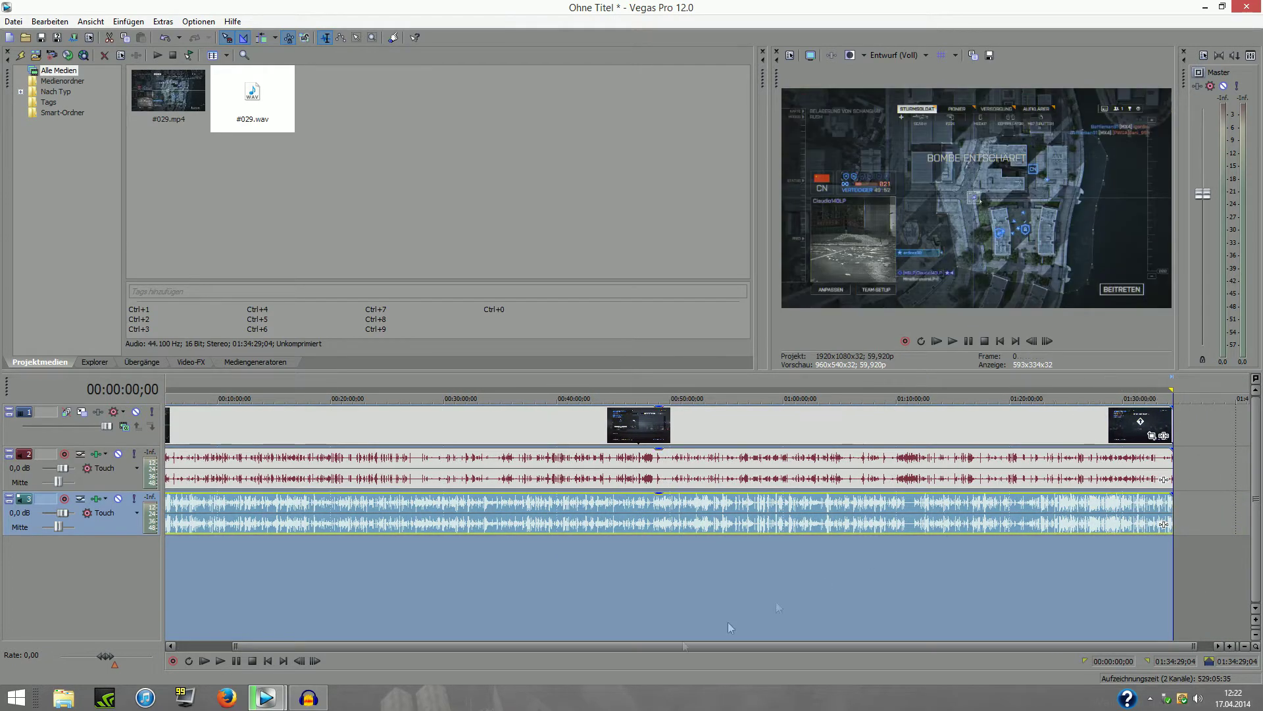
pyautogui.moveTo(336, 645); pyautogui.dragTo(279, 646)
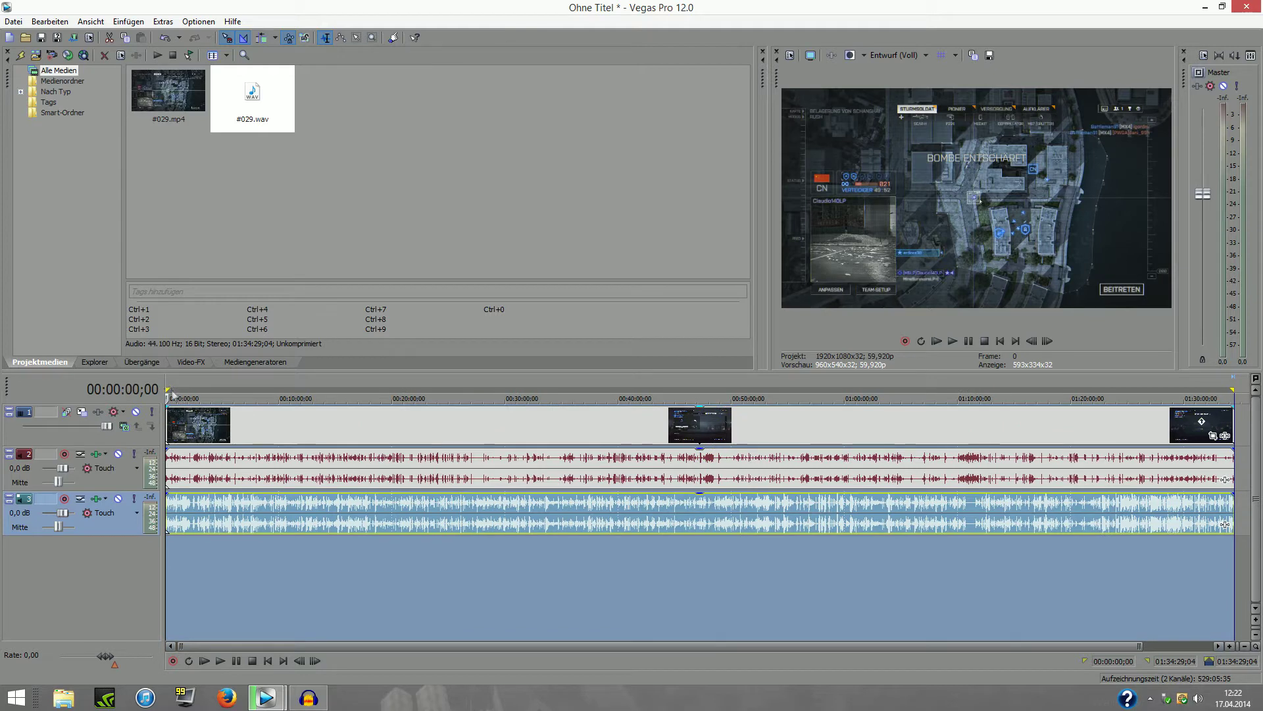
pyautogui.moveTo(166, 389)
pyautogui.mouseDown()
pyautogui.moveTo(197, 388)
pyautogui.moveTo(159, 389)
pyautogui.mouseUp()
pyautogui.click(1234, 387)
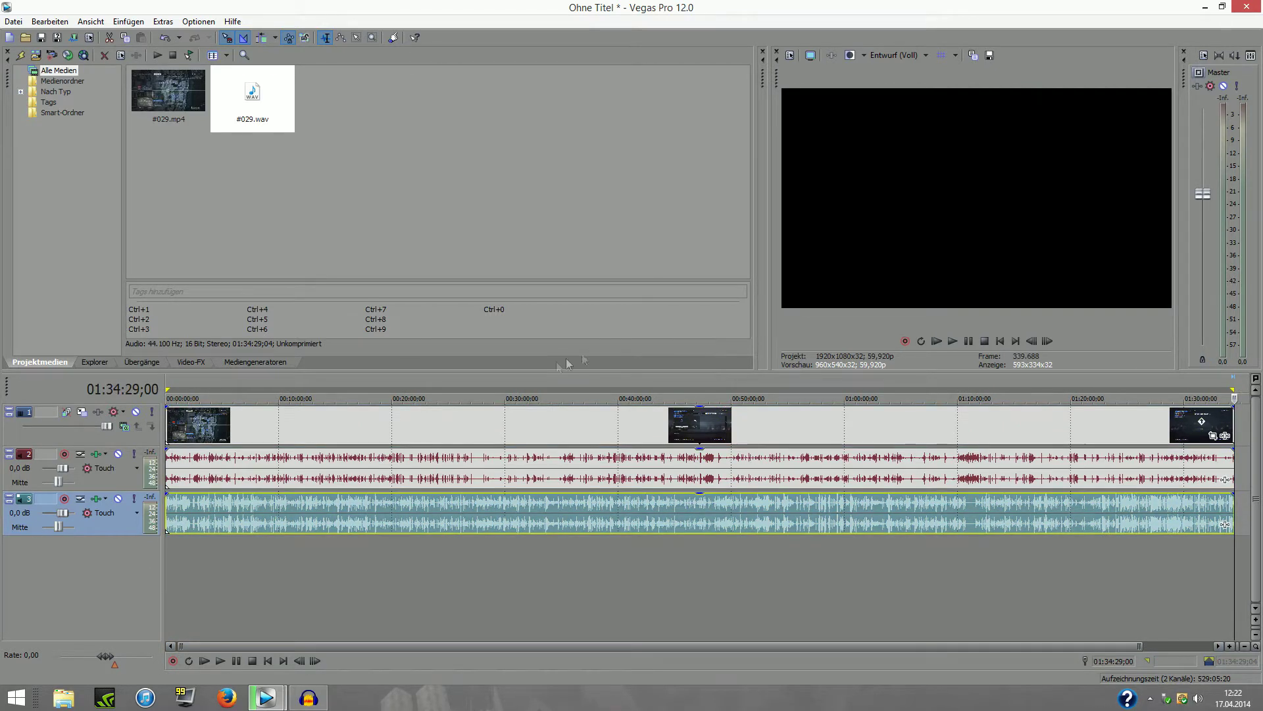
pyautogui.doubleClick(522, 378)
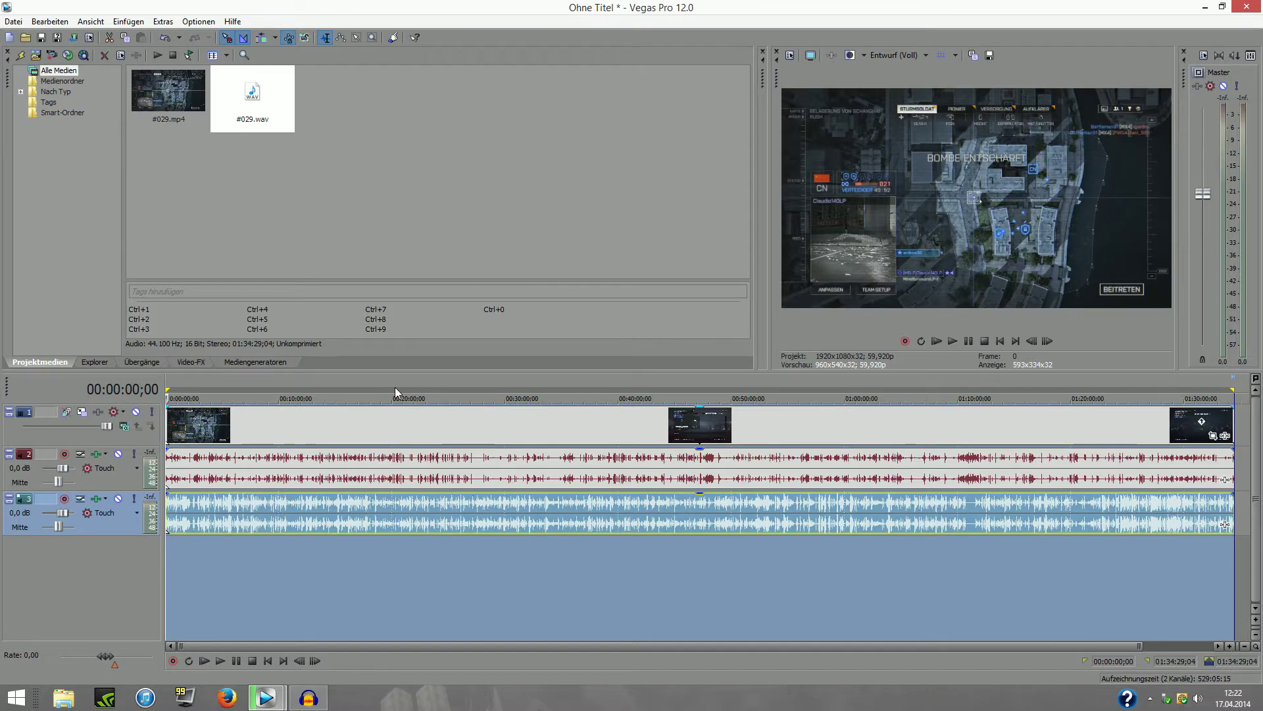
# Step: Shorten the loop region from its end marker so that it covers roughly the first 20 minutes
pyautogui.moveTo(1235, 389); pyautogui.dragTo(440, 396)
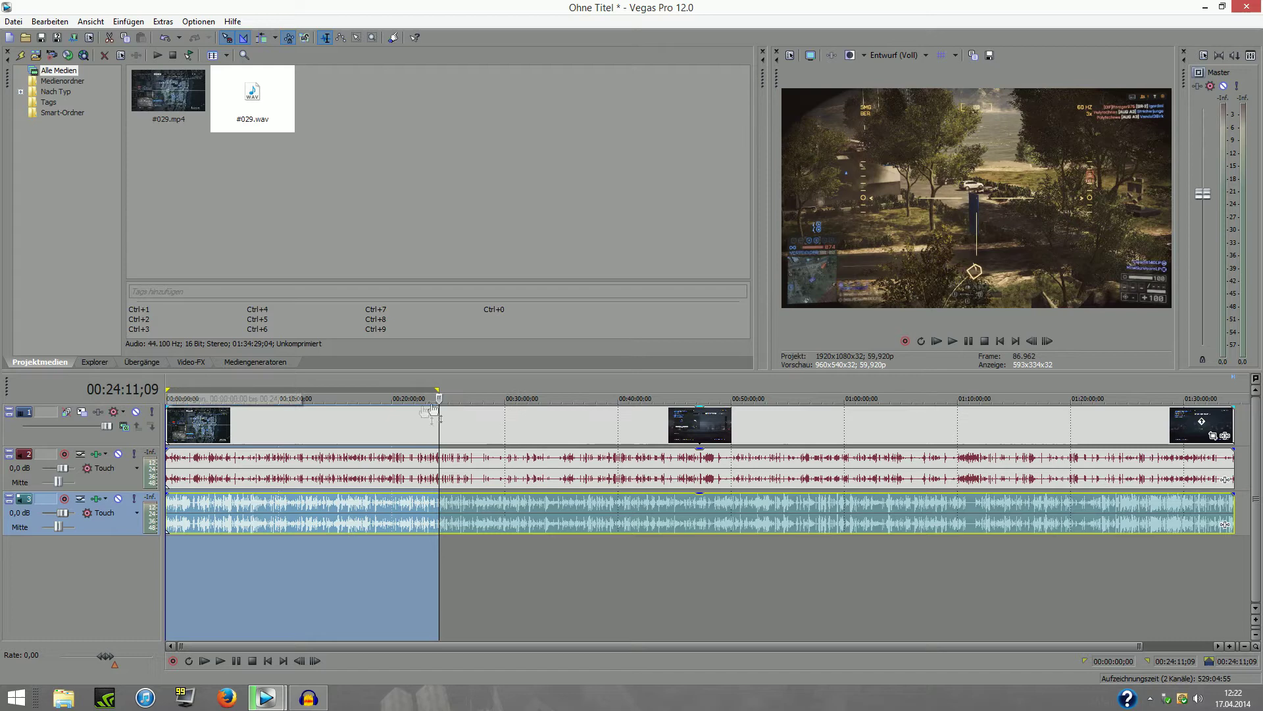
pyautogui.moveTo(439, 395); pyautogui.dragTo(697, 396)
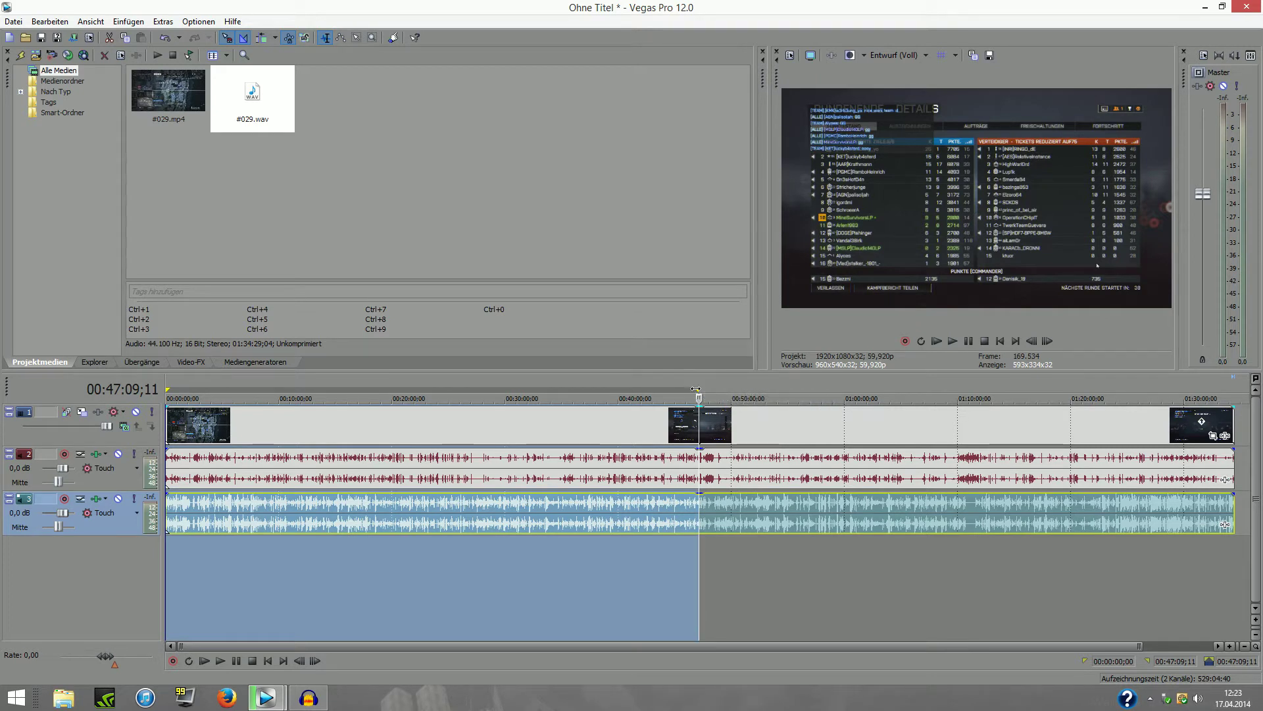
pyautogui.click(696, 390)
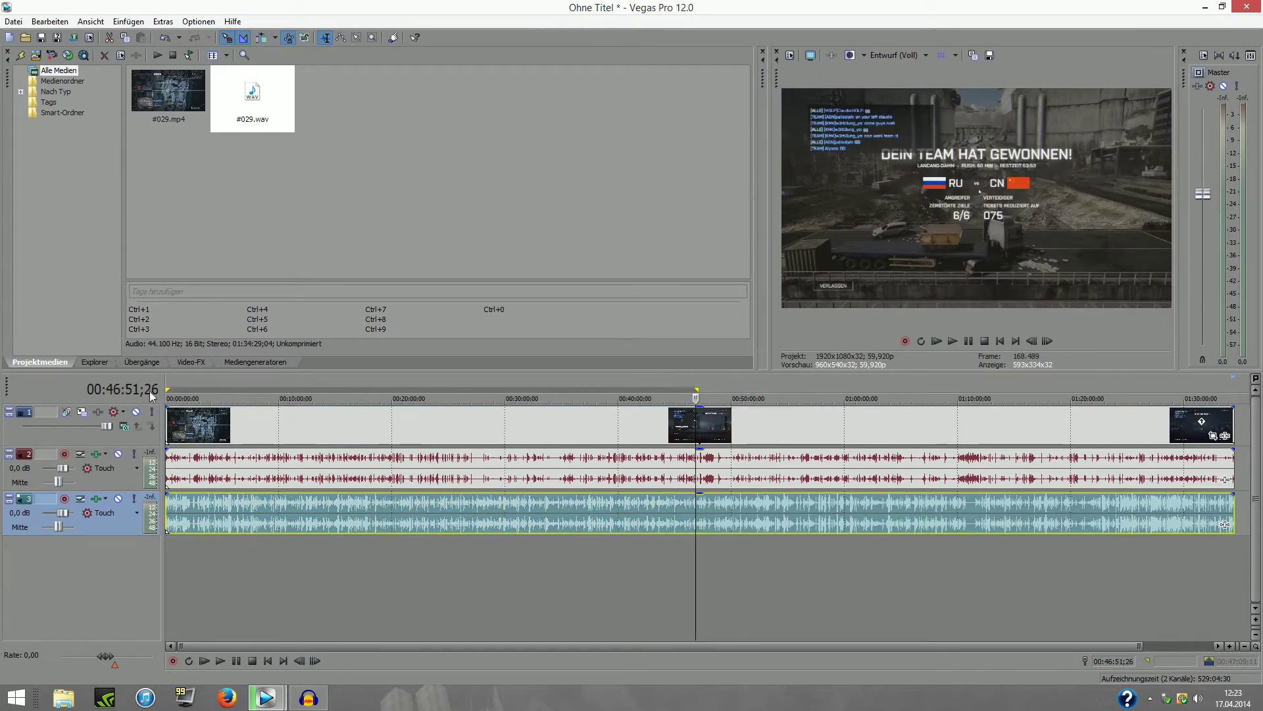
pyautogui.moveTo(696, 390); pyautogui.dragTo(650, 390)
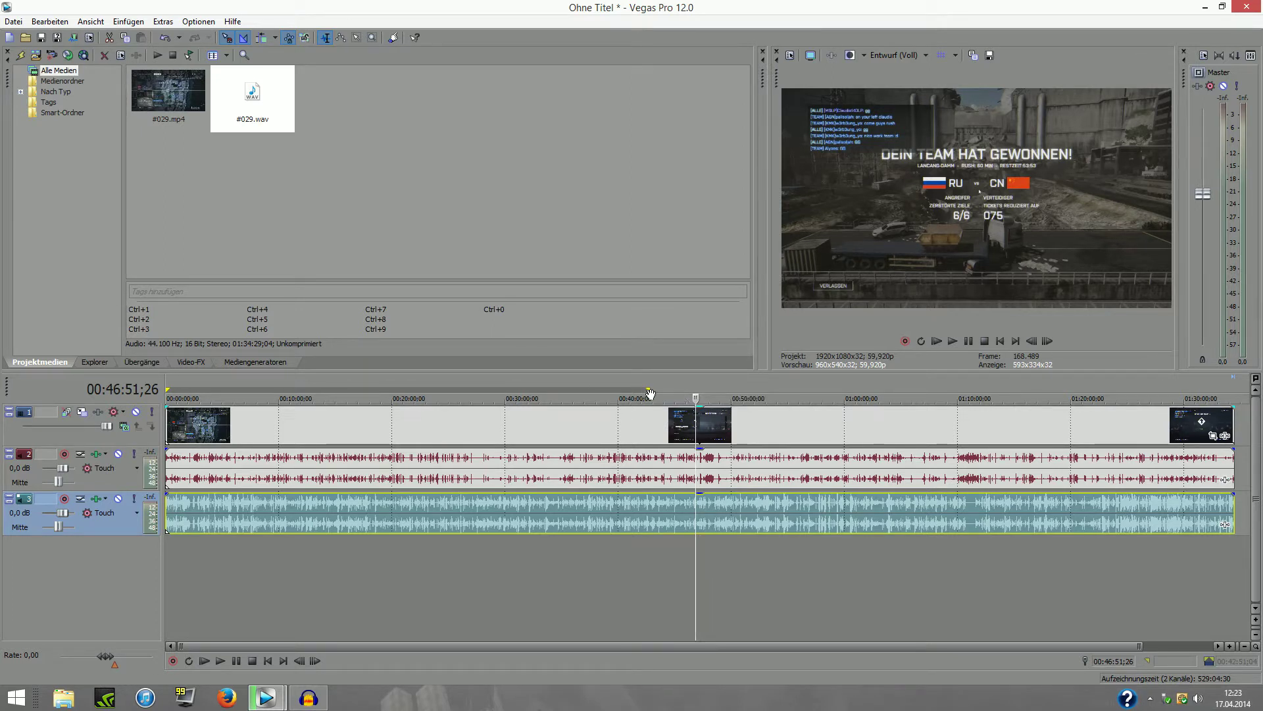
pyautogui.moveTo(651, 389); pyautogui.dragTo(535, 382)
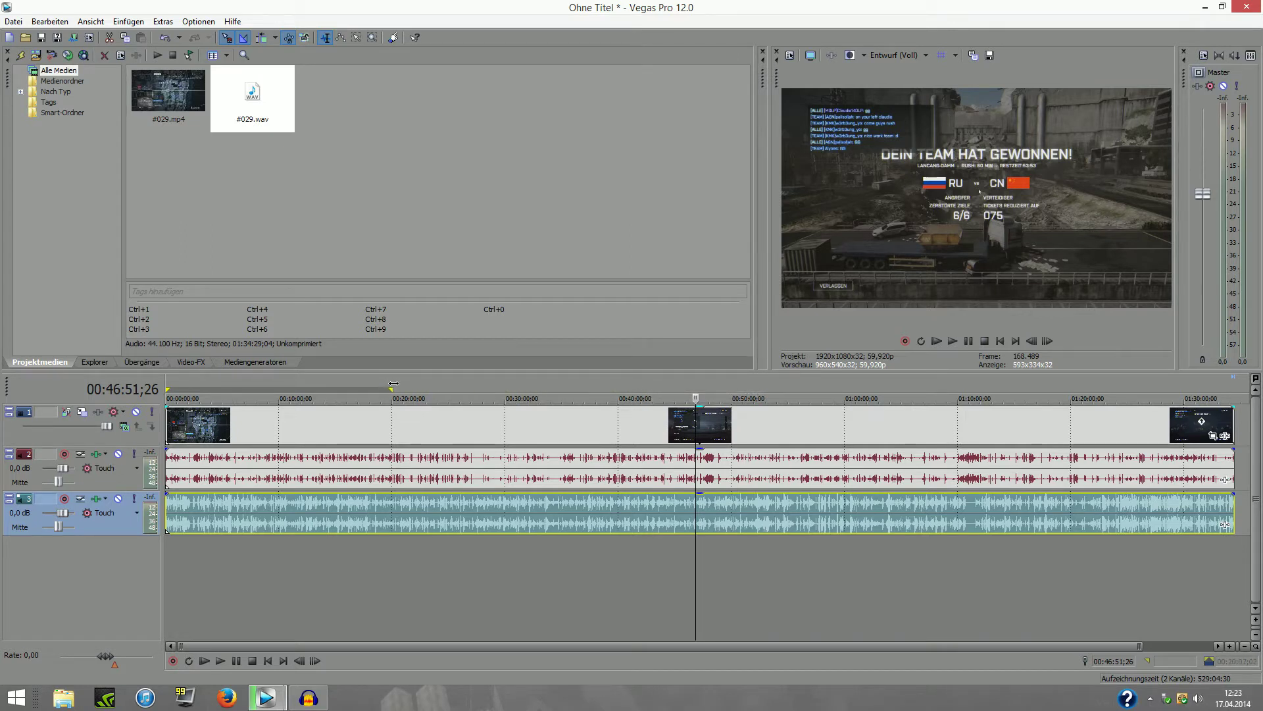
# Step: Fine-tune the loop region's end marker to about 00:20:00;00 on the magnified timeline
pyautogui.scroll(2, 393, 383)
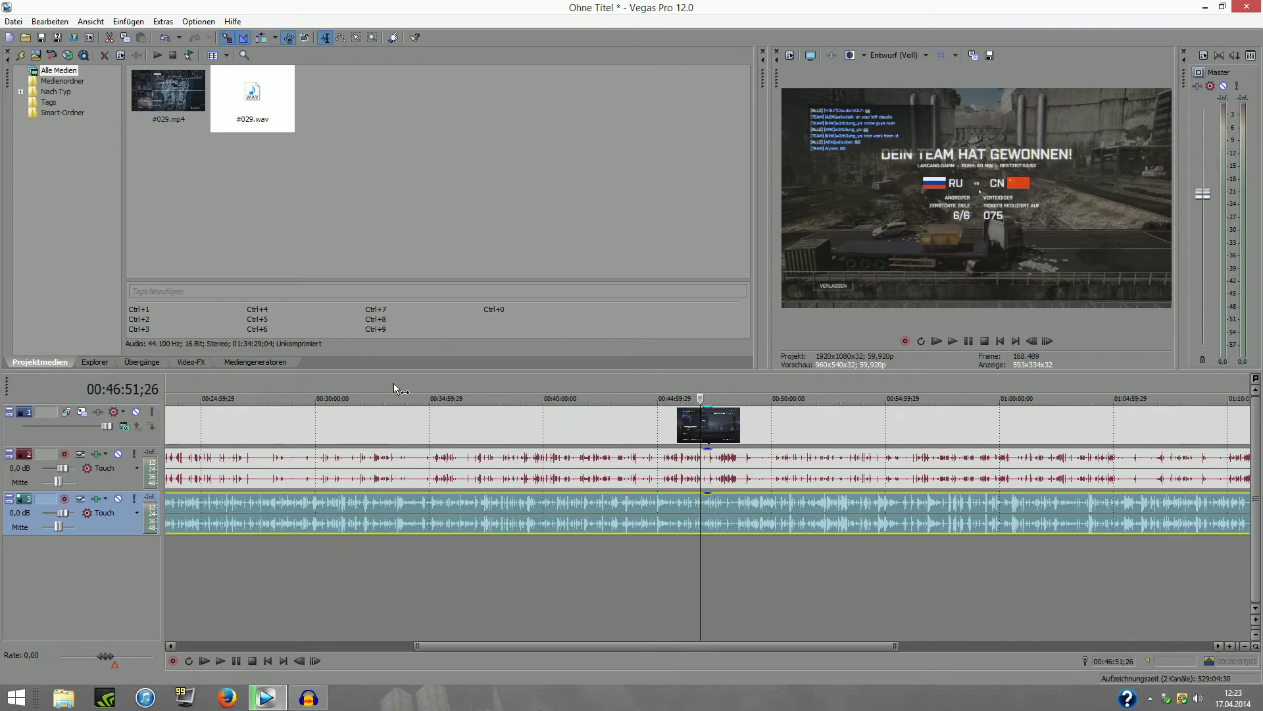
pyautogui.moveTo(590, 653); pyautogui.dragTo(438, 653)
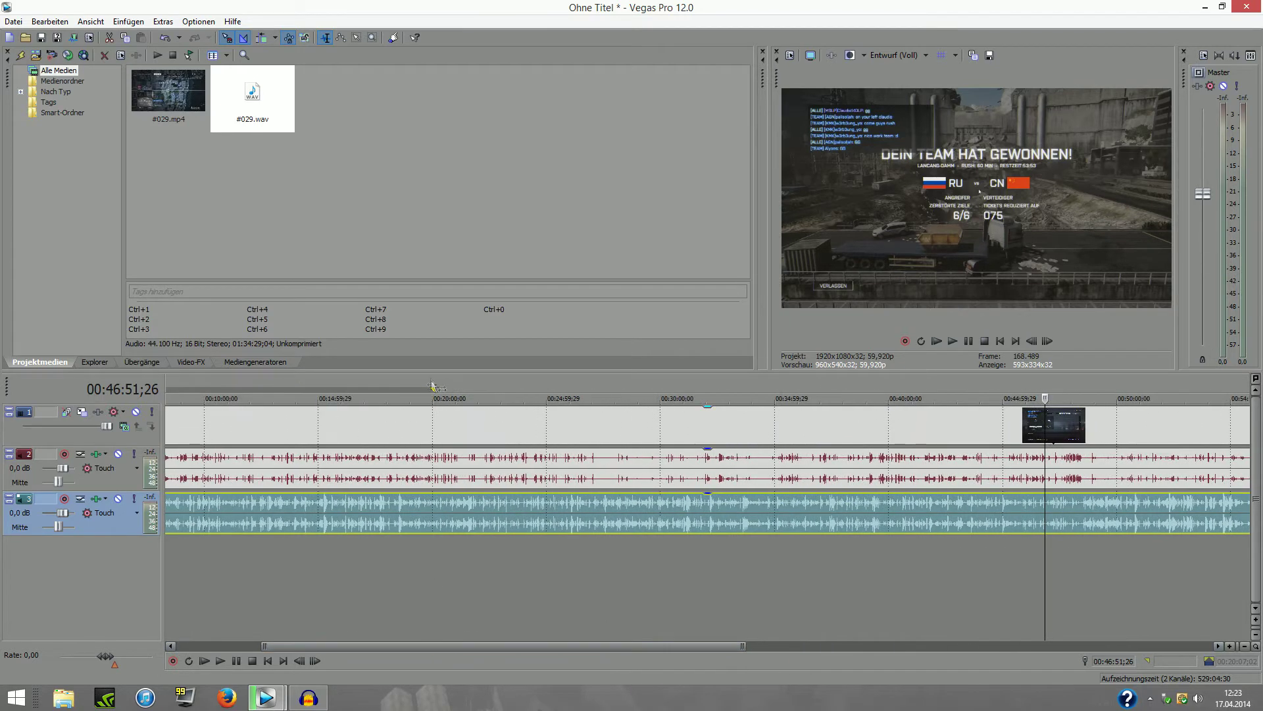
pyautogui.click(431, 385)
pyautogui.scroll(10, 841, 486)
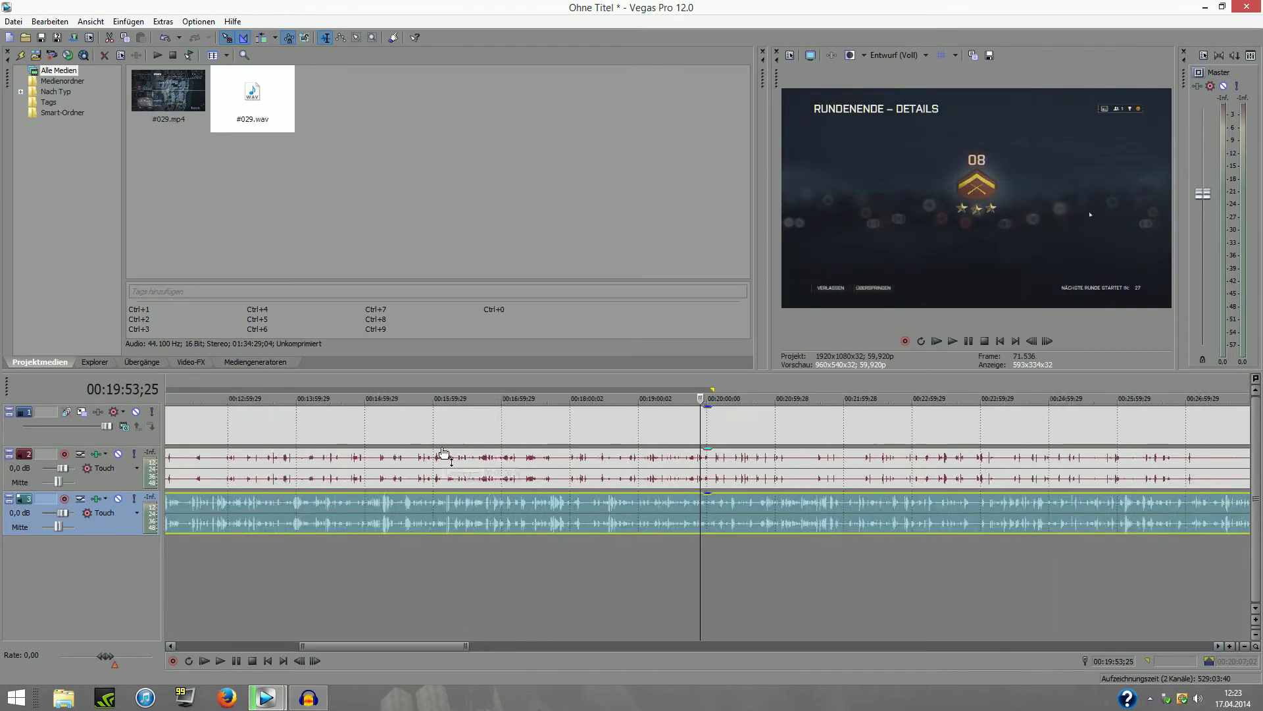
pyautogui.scroll(-2, 1000, 437)
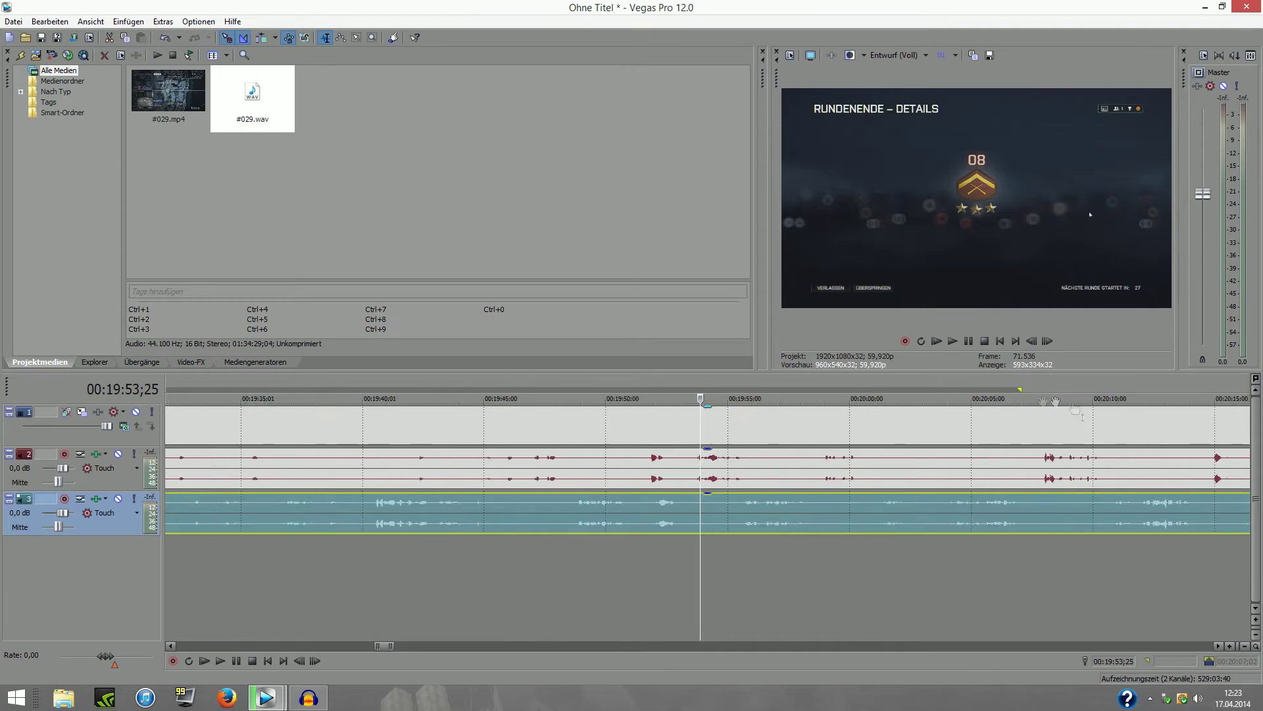
pyautogui.moveTo(1023, 388); pyautogui.dragTo(868, 390)
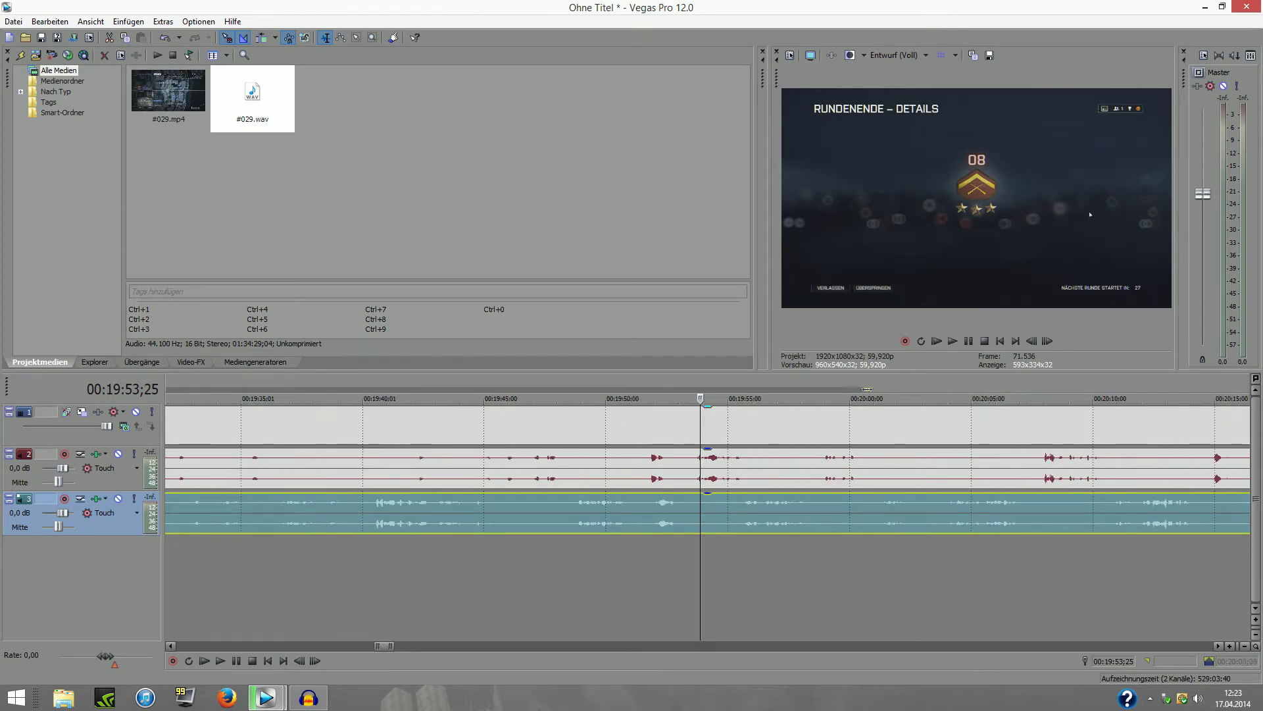
pyautogui.click(834, 395)
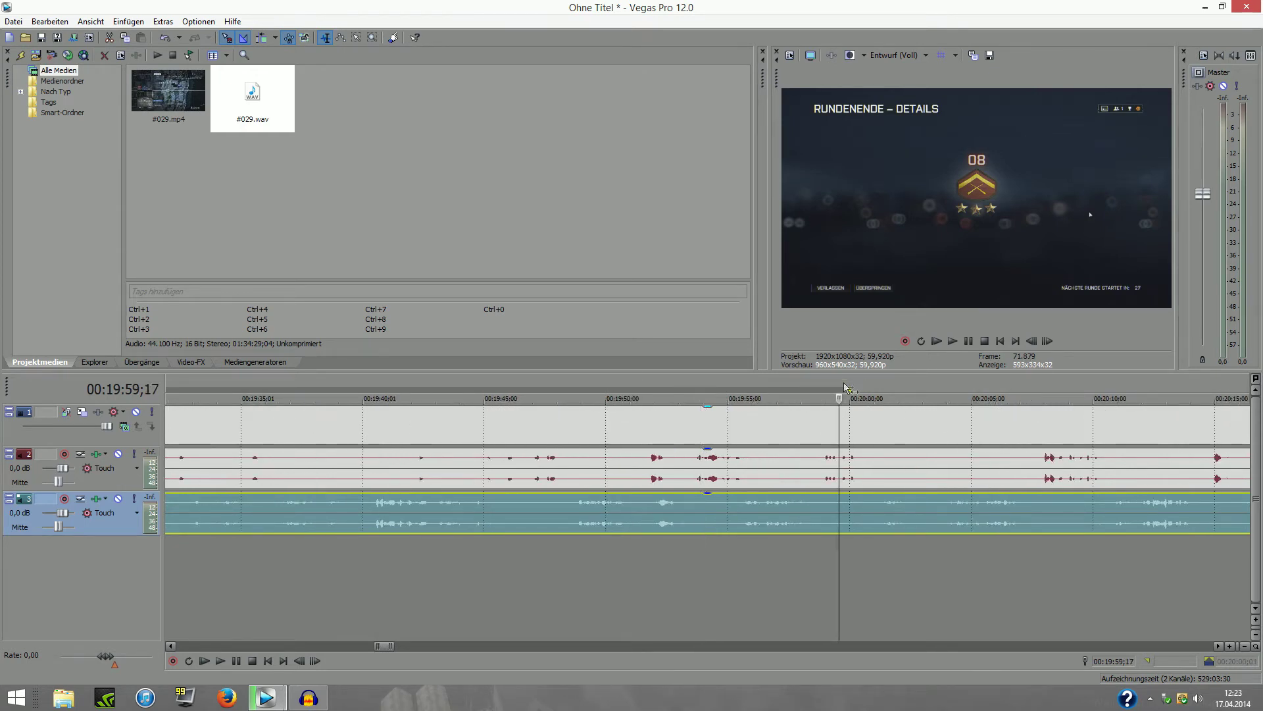
pyautogui.scroll(8, 867, 417)
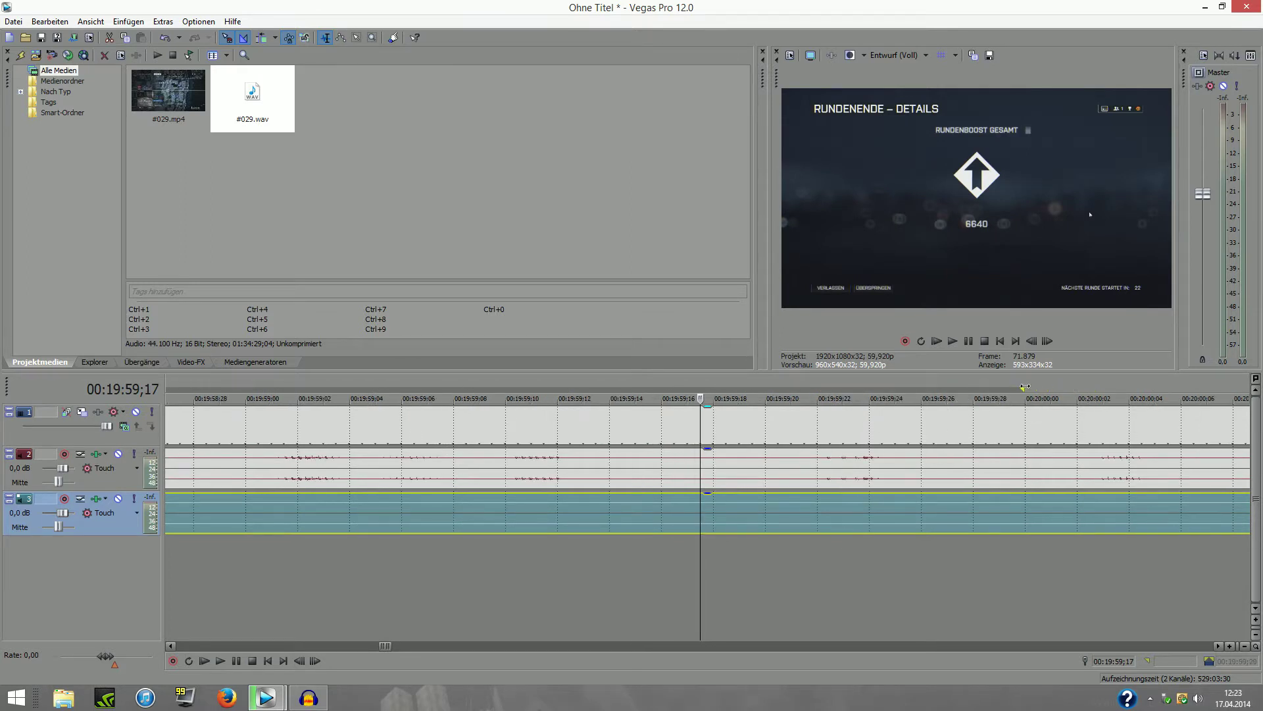
pyautogui.scroll(-10, 1030, 395)
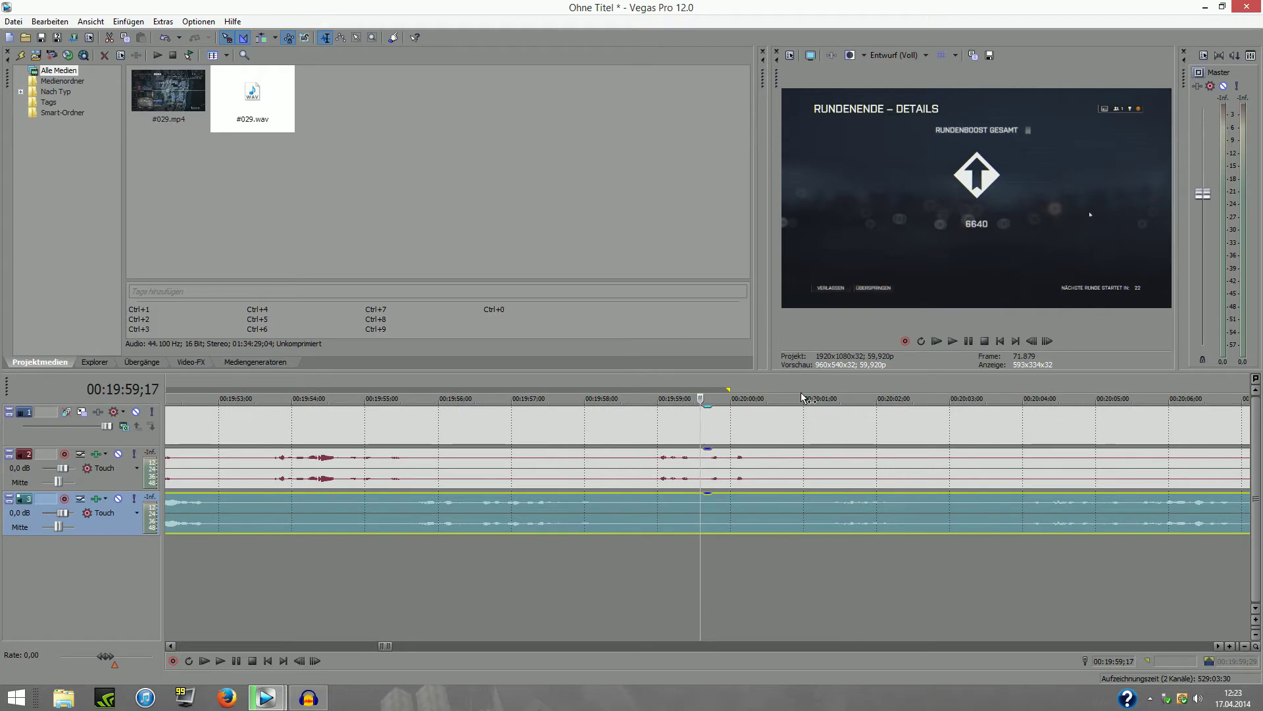
pyautogui.scroll(-6, 803, 397)
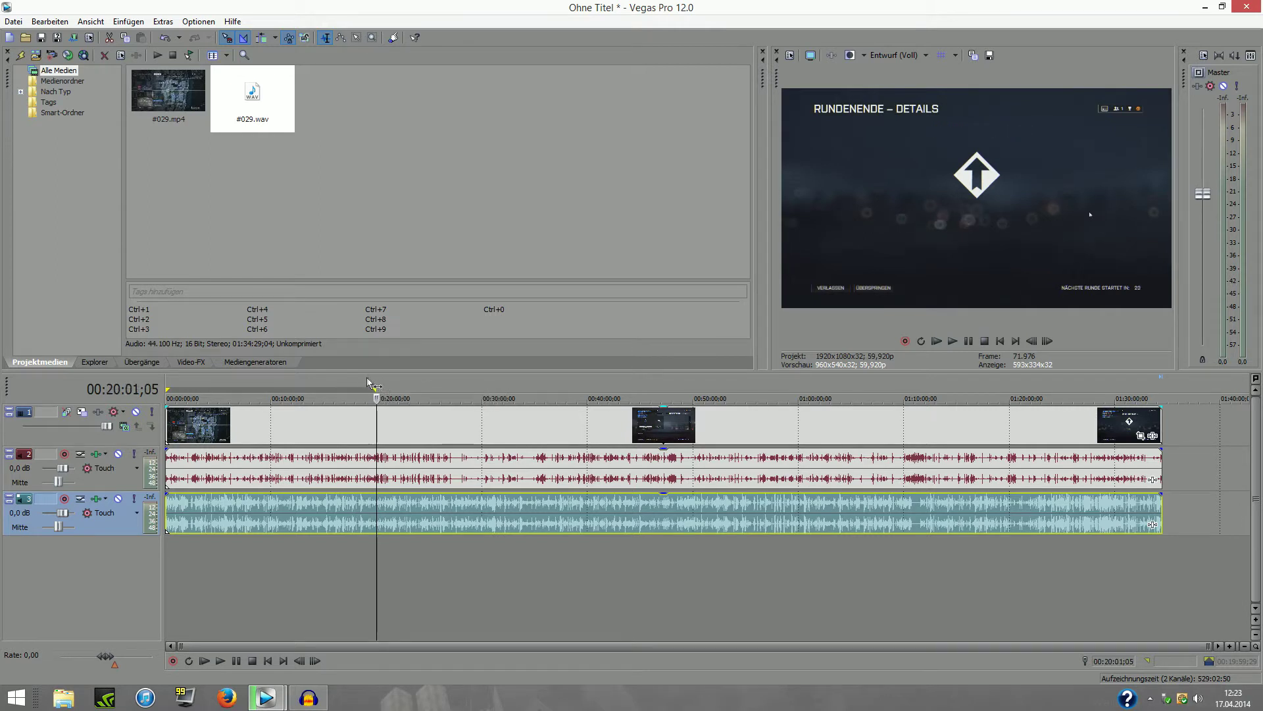
# Step: Reset the loop region to the clips' full length and place the playback cursor at 00:20:12;12
pyautogui.click(249, 424)
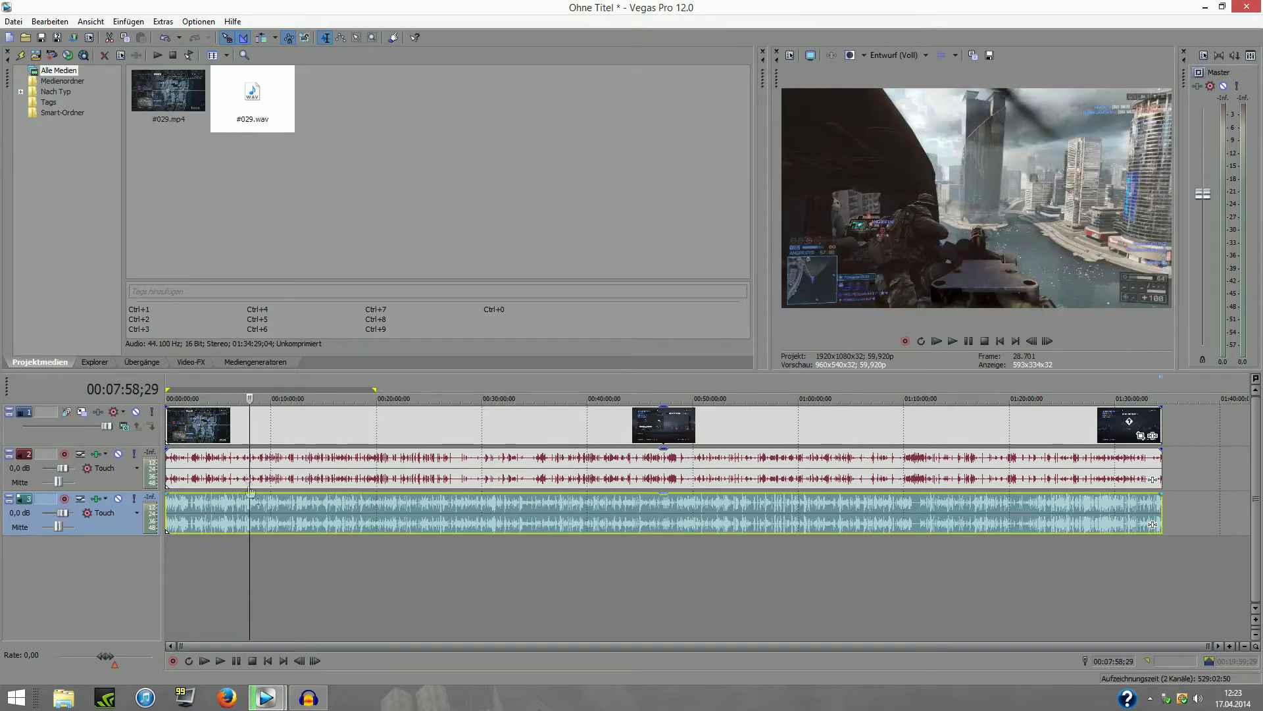
pyautogui.click(291, 384)
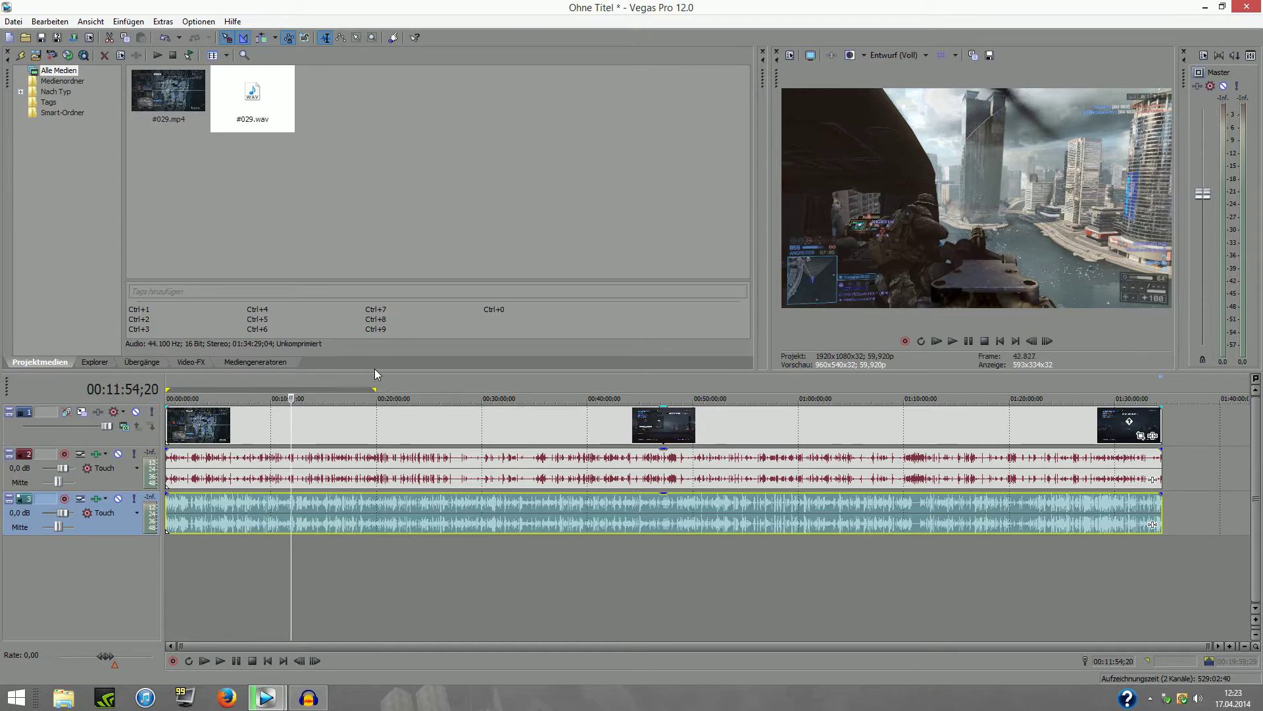
pyautogui.doubleClick(235, 385)
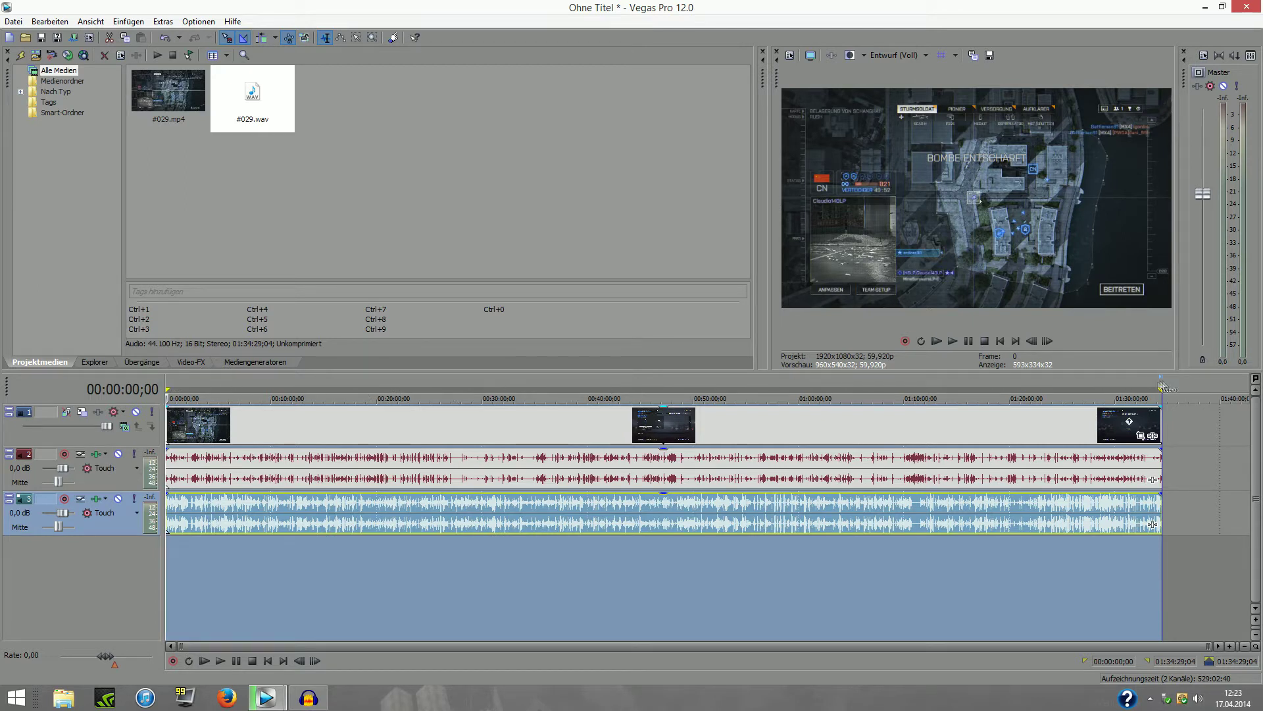
pyautogui.click(379, 380)
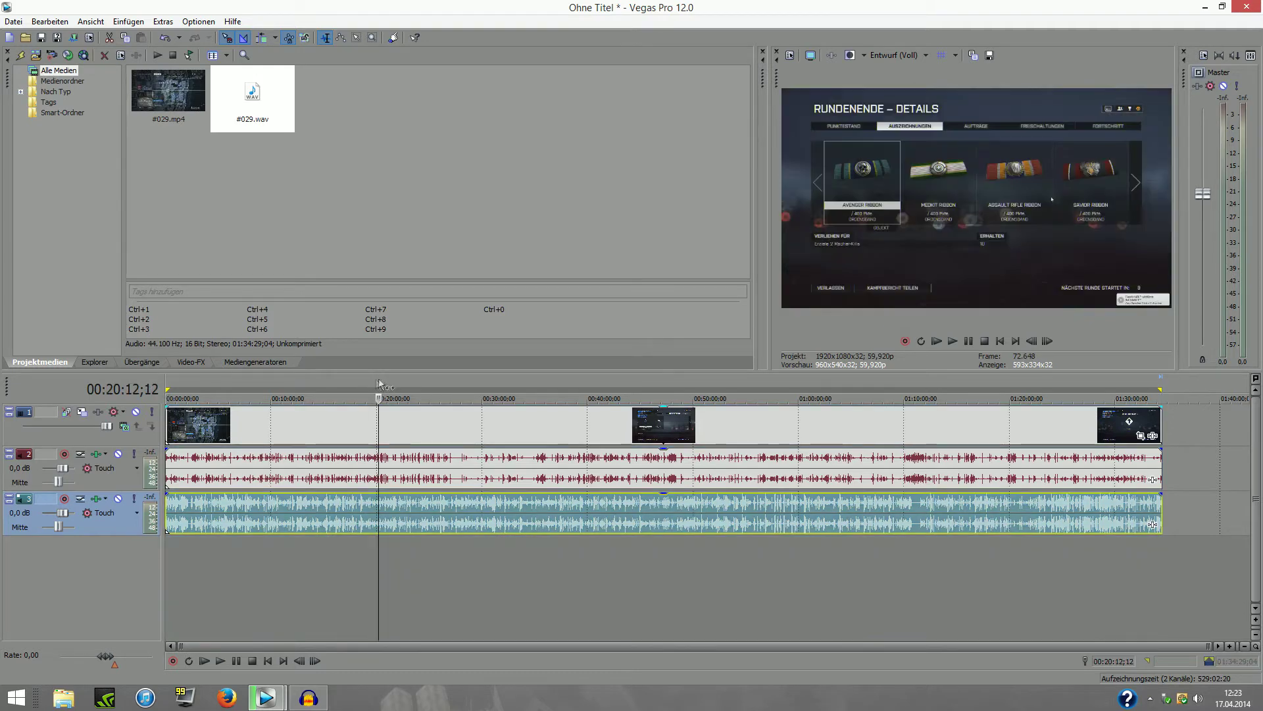
# Step: Place the playback cursor precisely at 00:19:59;29 on the magnified timeline
pyautogui.click(377, 380)
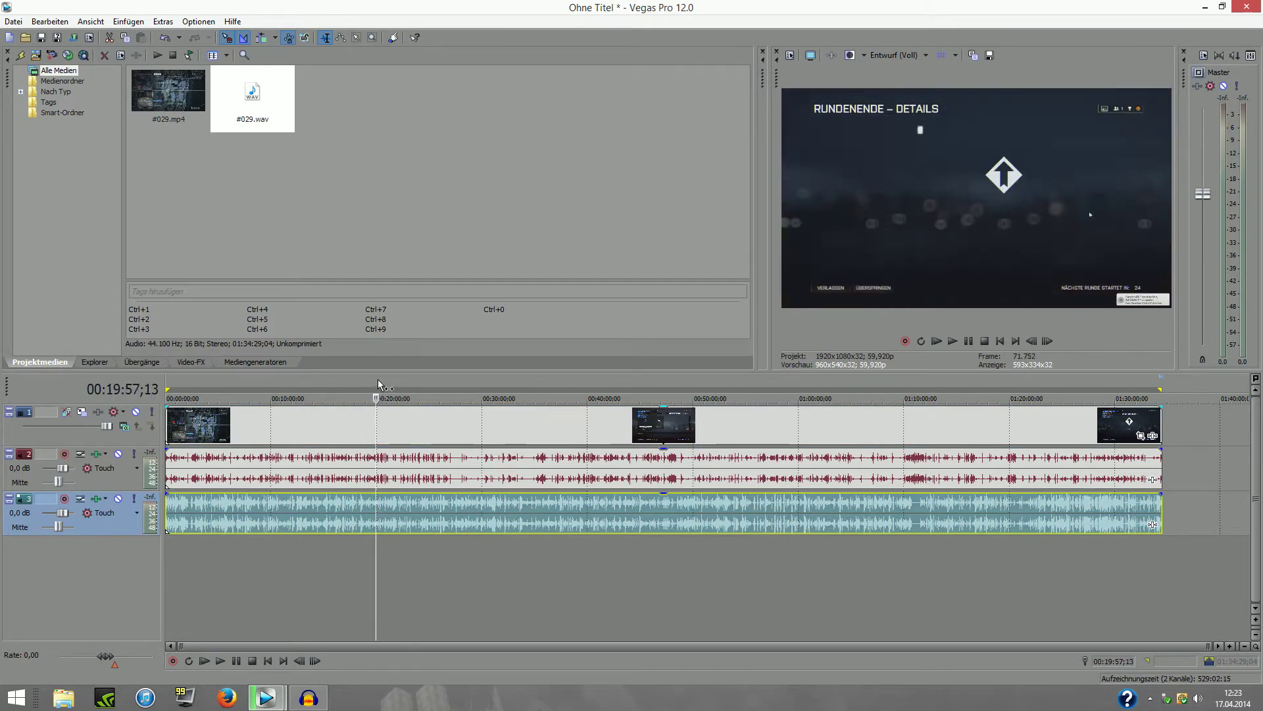
pyautogui.click(377, 380)
pyautogui.click(376, 380)
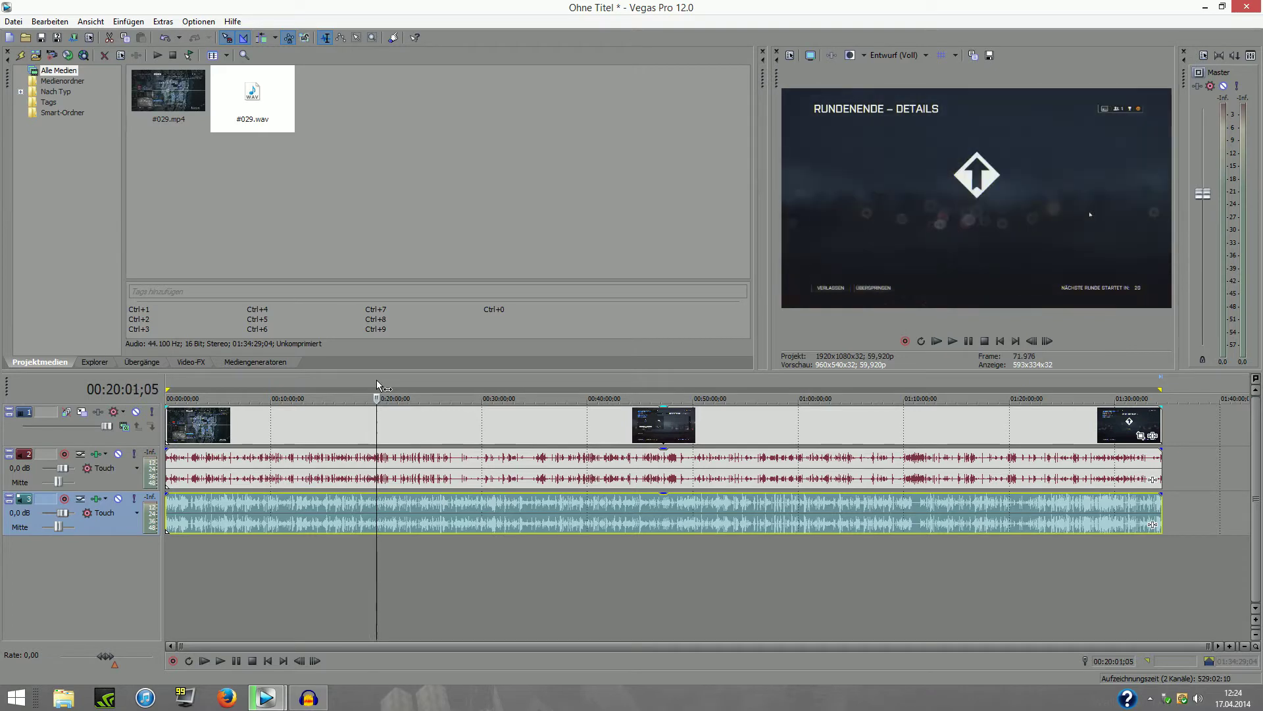
pyautogui.scroll(5, 376, 381)
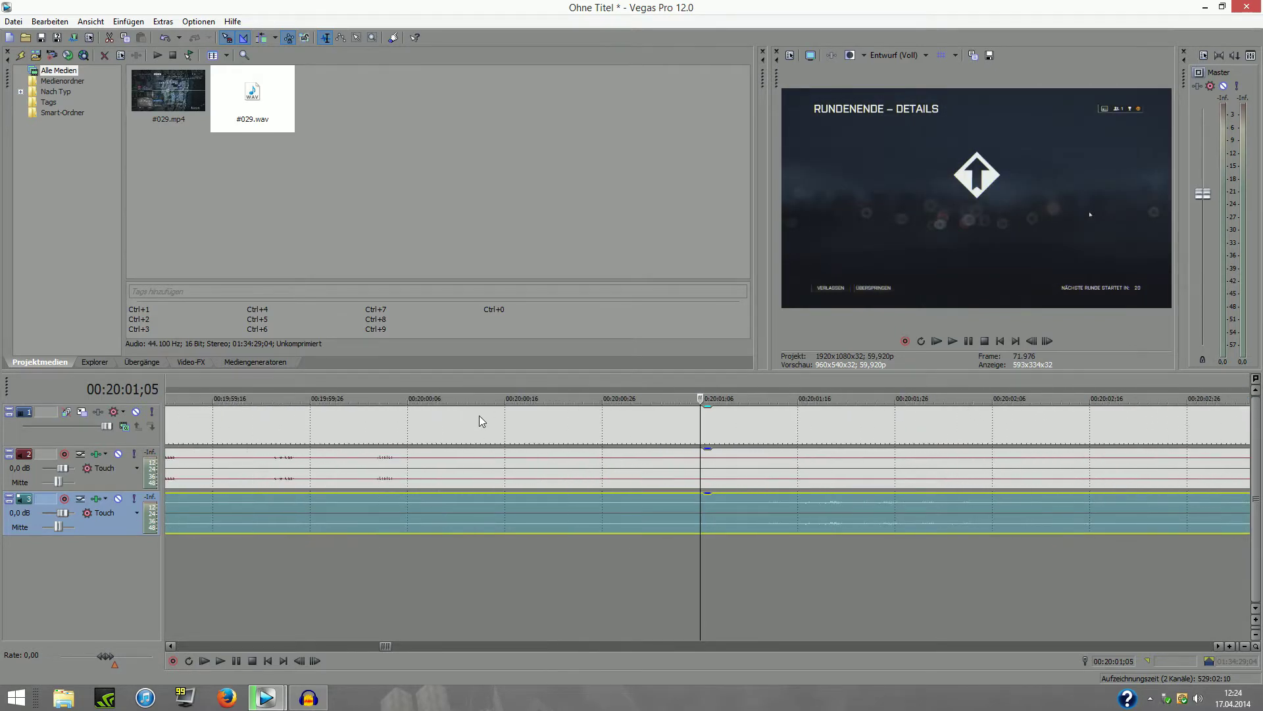
pyautogui.scroll(-2, 479, 416)
pyautogui.click(551, 377)
pyautogui.scroll(5, 551, 376)
pyautogui.click(487, 381)
pyautogui.scroll(-4, 486, 380)
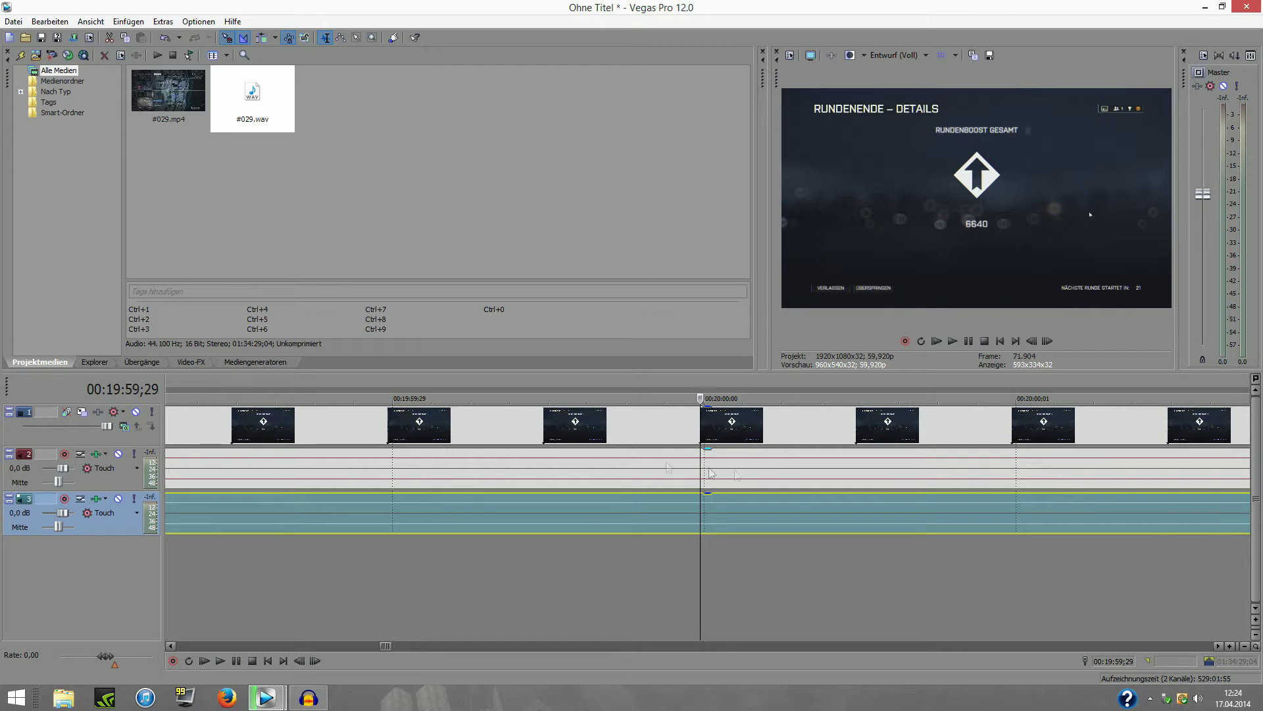
# Step: Select the time range from 00:19:59;29 to the clips' end at 01:34:29;00
pyautogui.moveTo(701, 380); pyautogui.dragTo(732, 388)
pyautogui.click(576, 397)
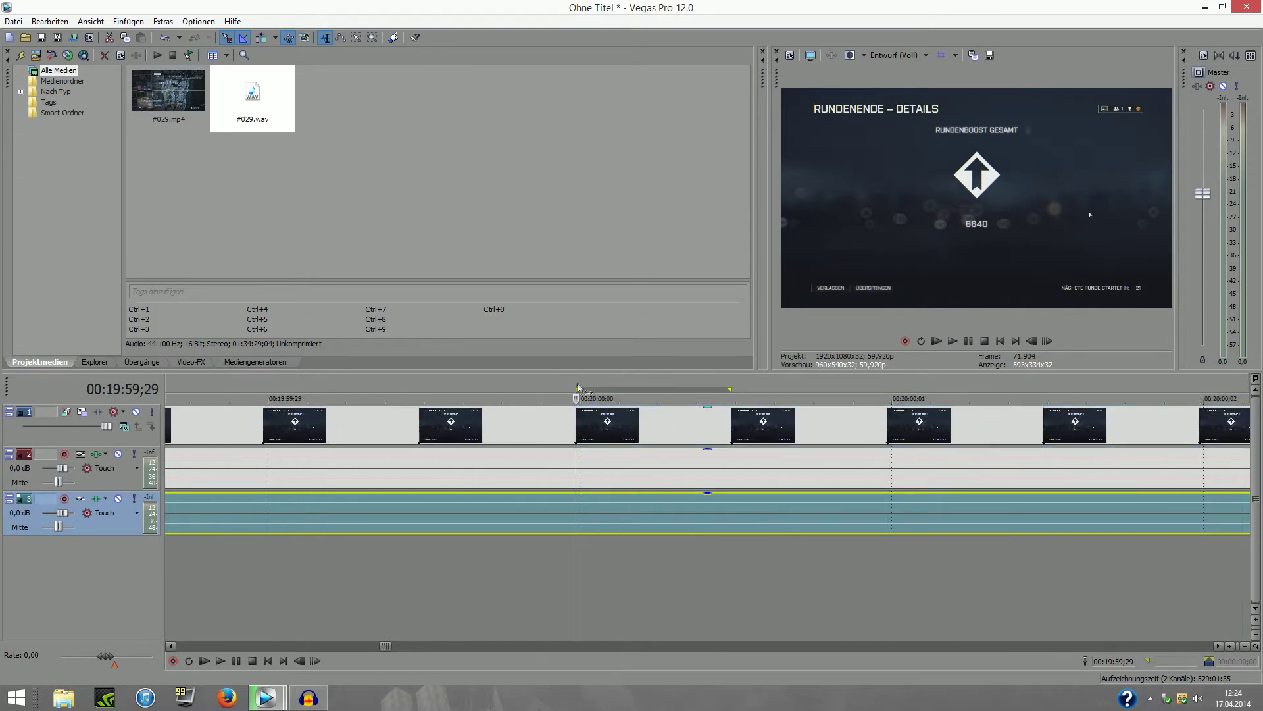
pyautogui.moveTo(577, 383); pyautogui.dragTo(1258, 442)
pyautogui.scroll(-8, 1059, 462)
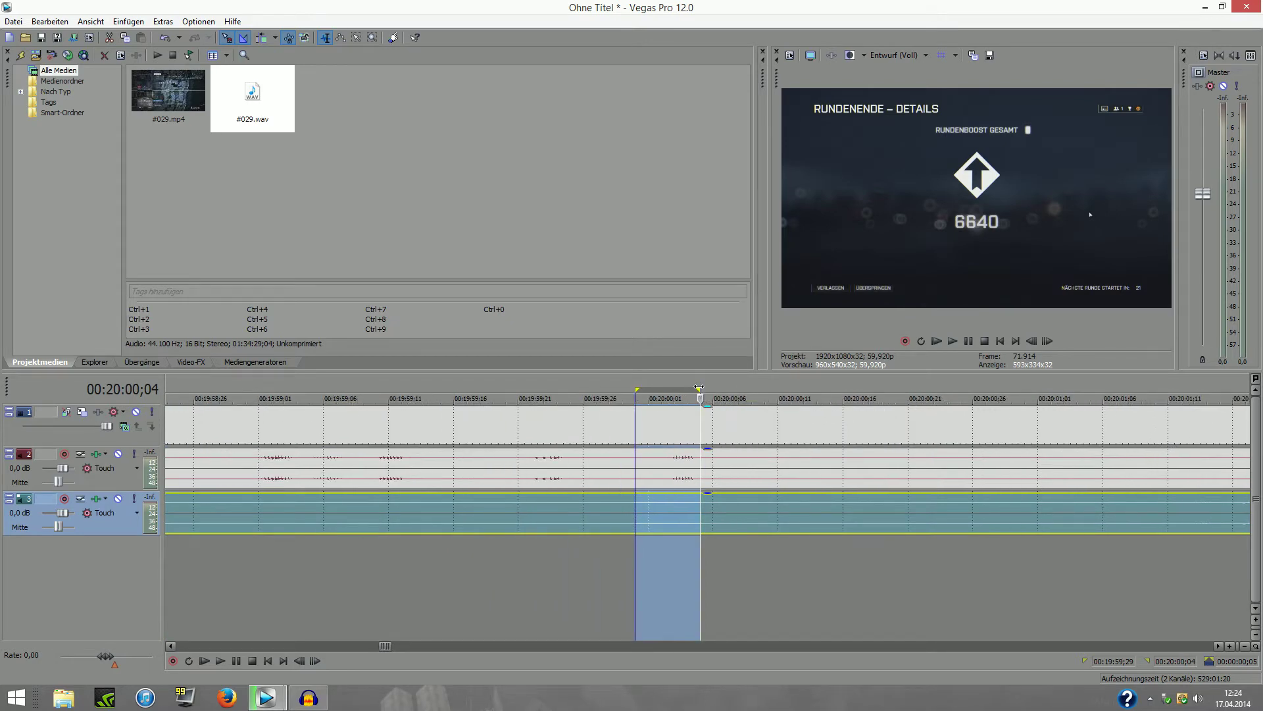
pyautogui.moveTo(699, 389); pyautogui.dragTo(1108, 461)
pyautogui.scroll(-10, 699, 393)
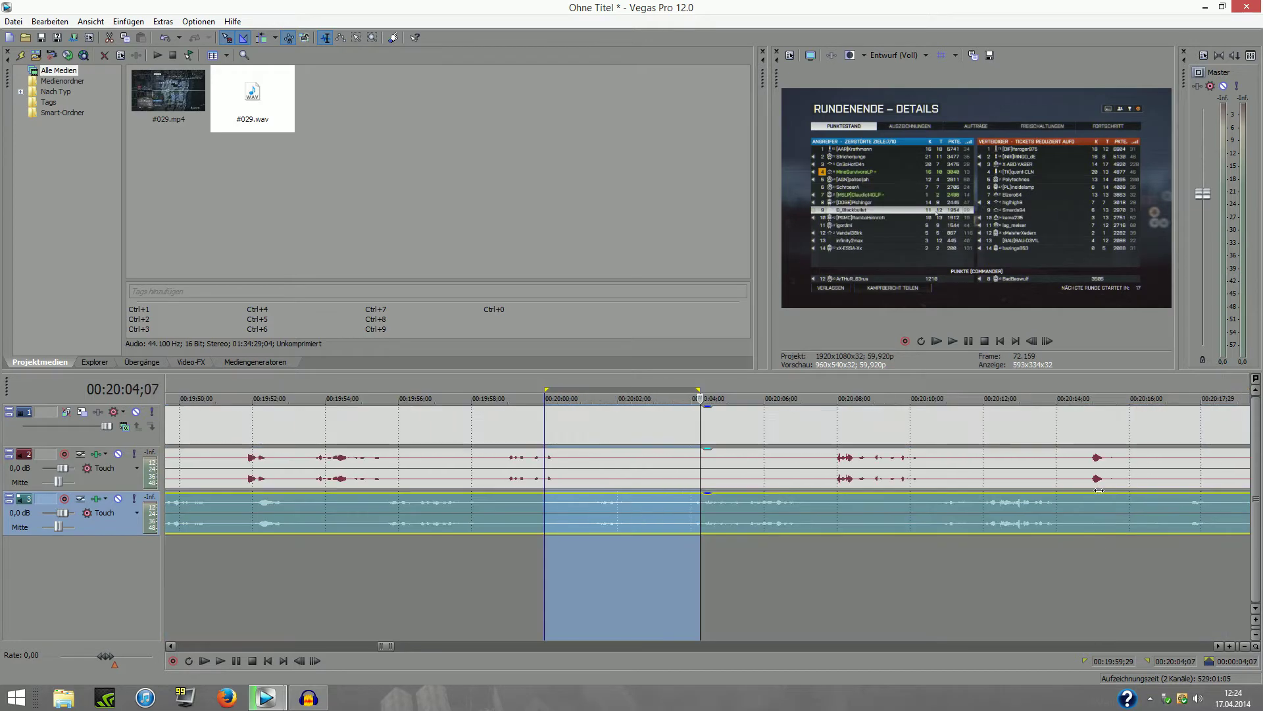
pyautogui.scroll(-12, 699, 394)
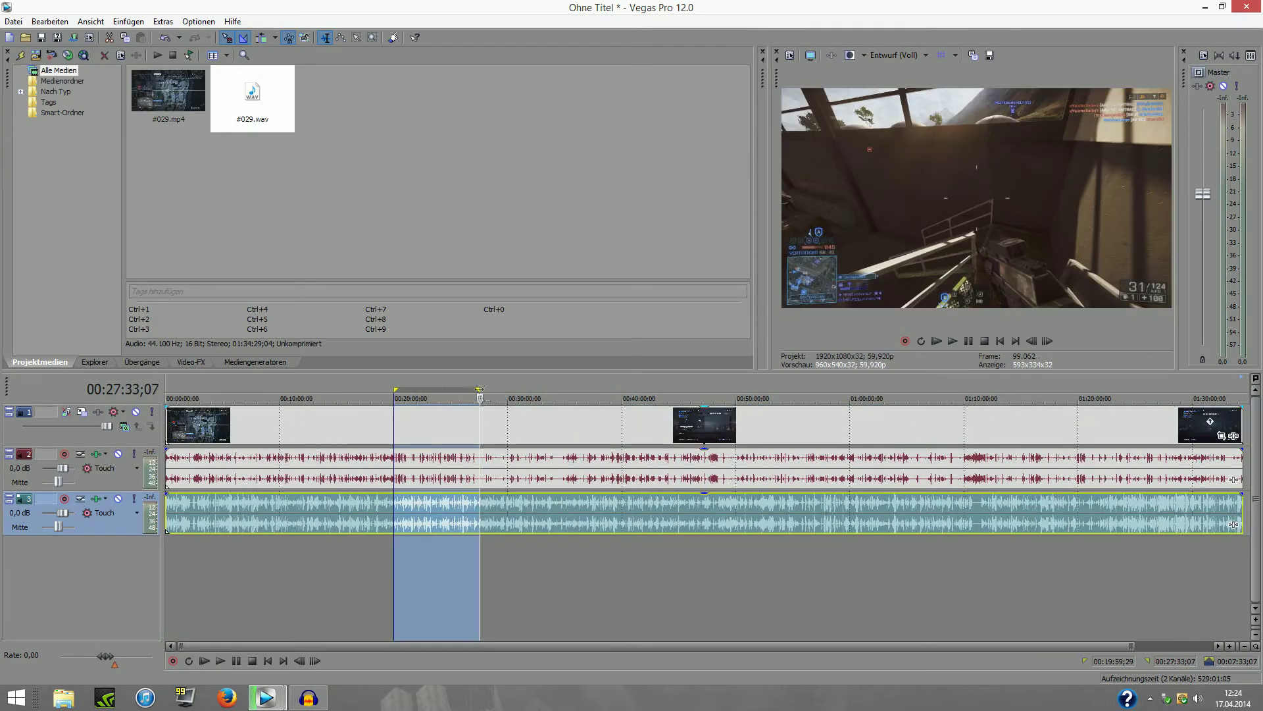
pyautogui.moveTo(480, 397); pyautogui.dragTo(1218, 400)
pyautogui.scroll(-1, 1082, 556)
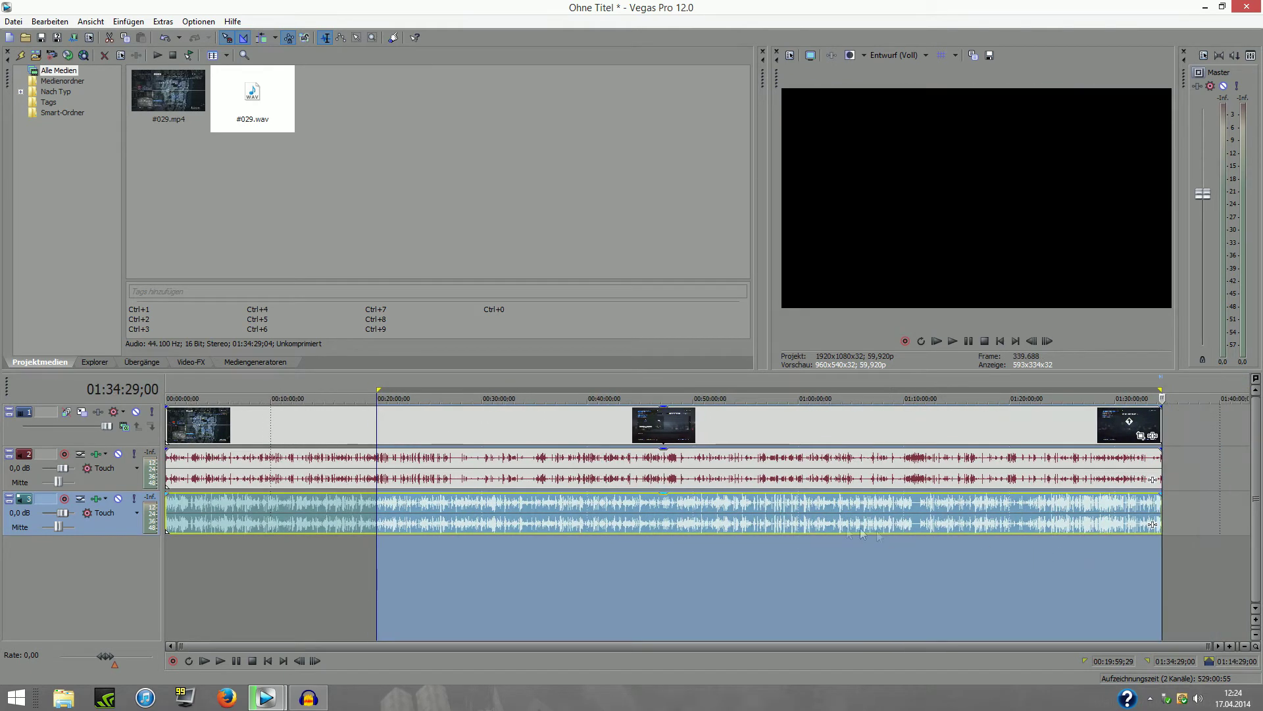
# Step: Delete the selected time range from the voice recording and from the gameplay video with its audio
pyautogui.press('Delete')
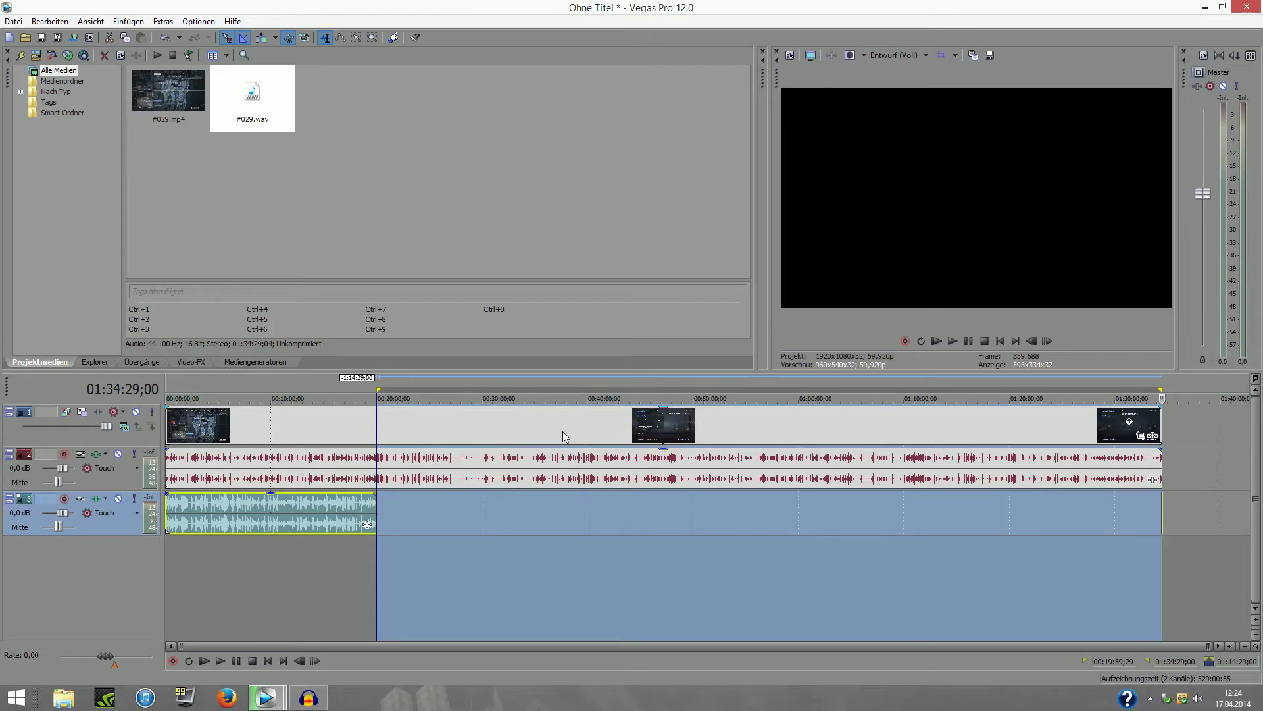
pyautogui.rightClick(457, 424)
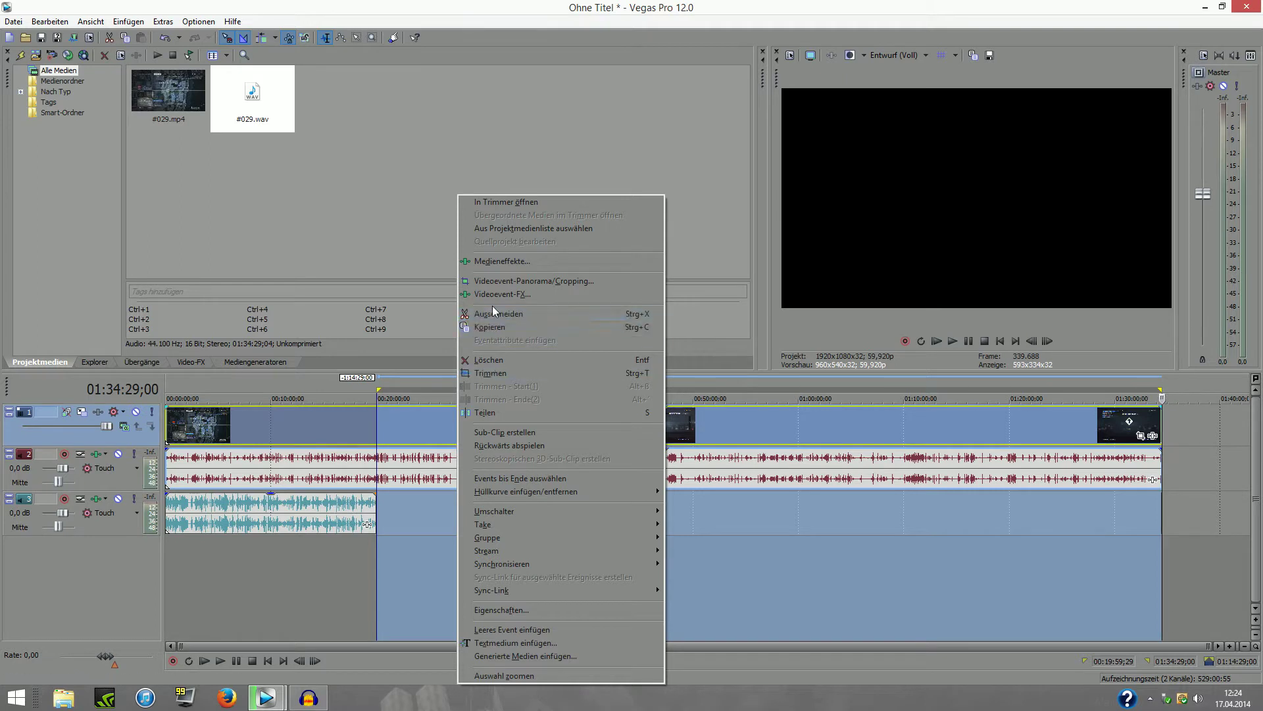
pyautogui.click(492, 359)
# Step: Delete the leftover audio sliver at the voice track's far end and fit the loop region to the shortened clips
pyautogui.click(312, 382)
pyautogui.click(331, 380)
pyautogui.doubleClick(330, 380)
pyautogui.click(1154, 511)
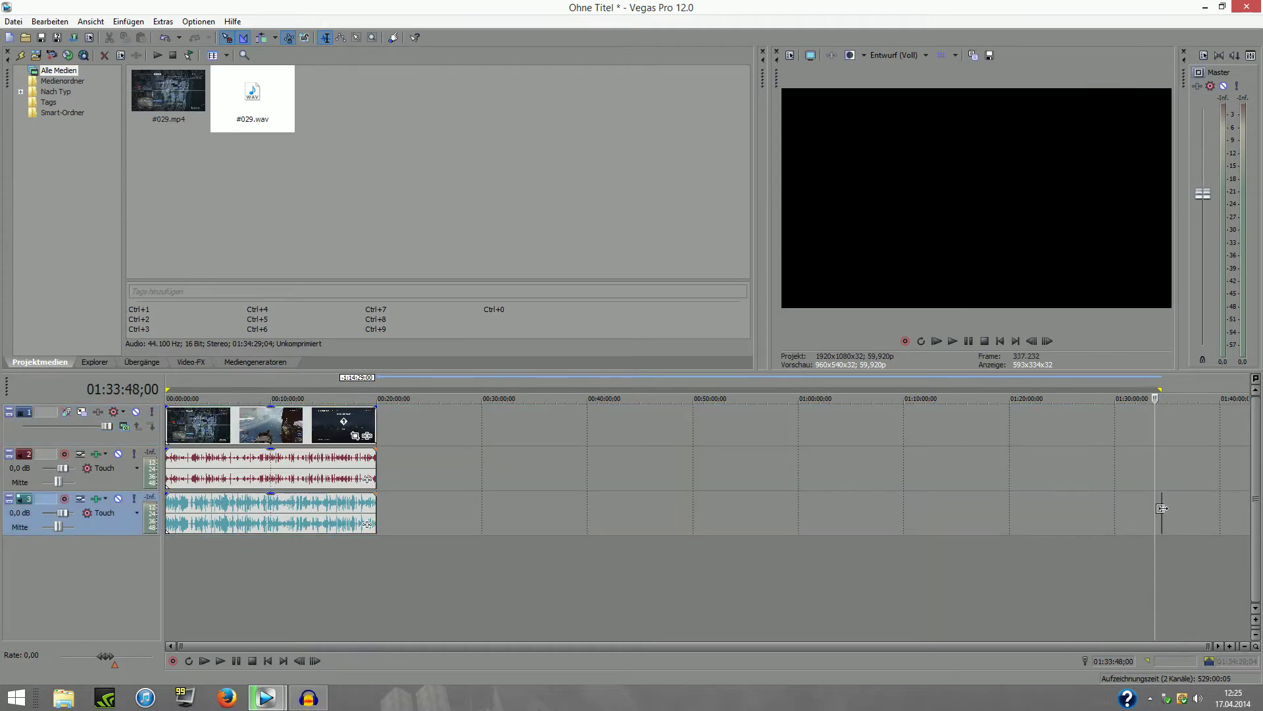
pyautogui.rightClick(1163, 508)
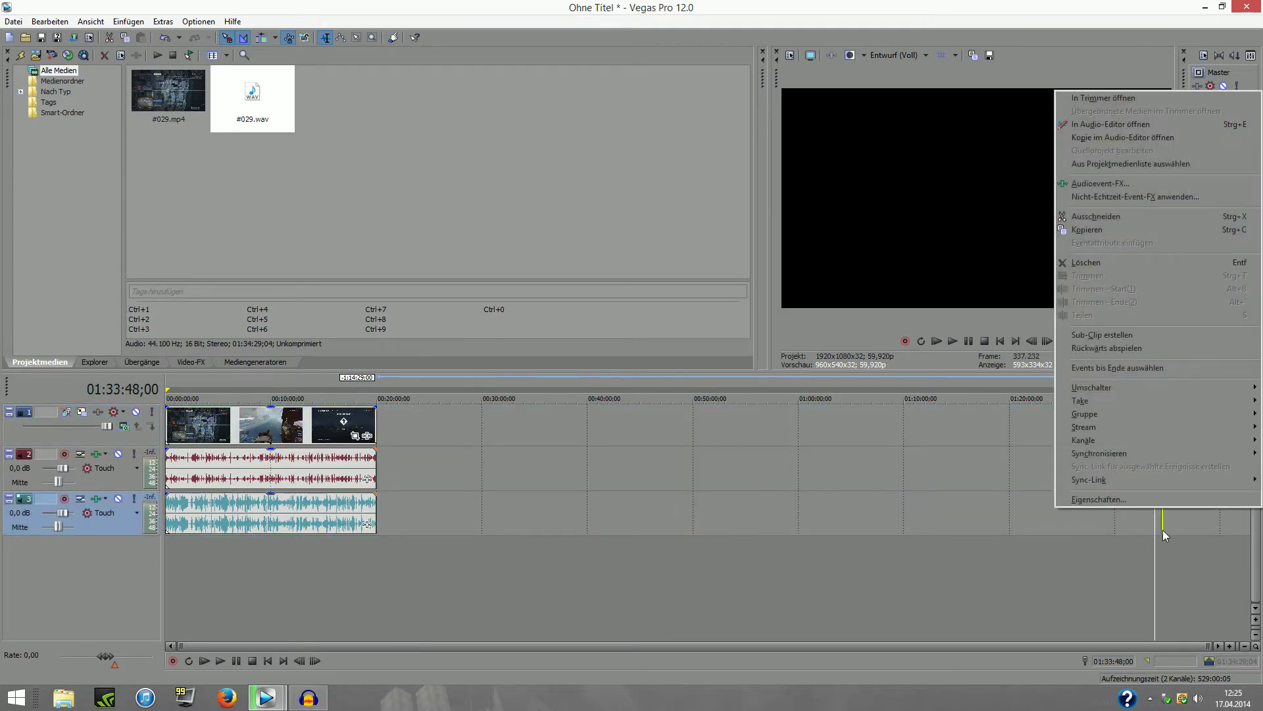
pyautogui.click(1162, 531)
pyautogui.click(1135, 504)
pyautogui.rightClick(1163, 508)
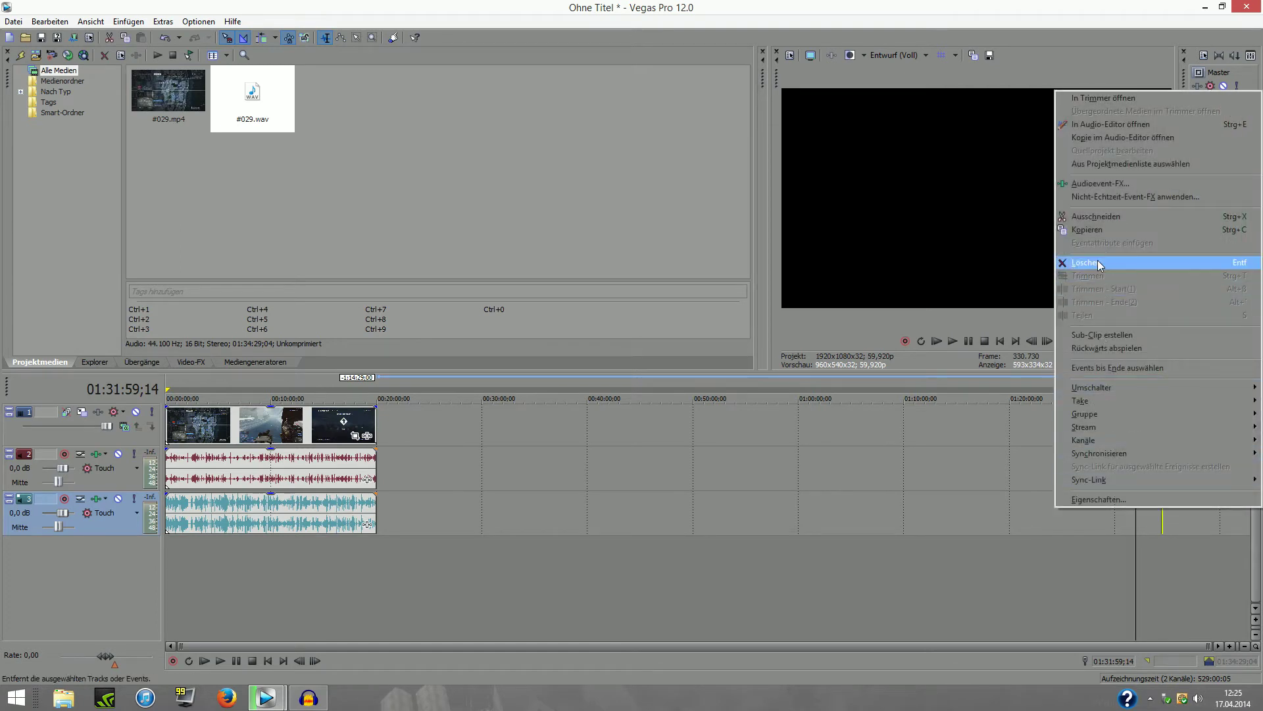
pyautogui.click(1097, 261)
pyautogui.doubleClick(343, 389)
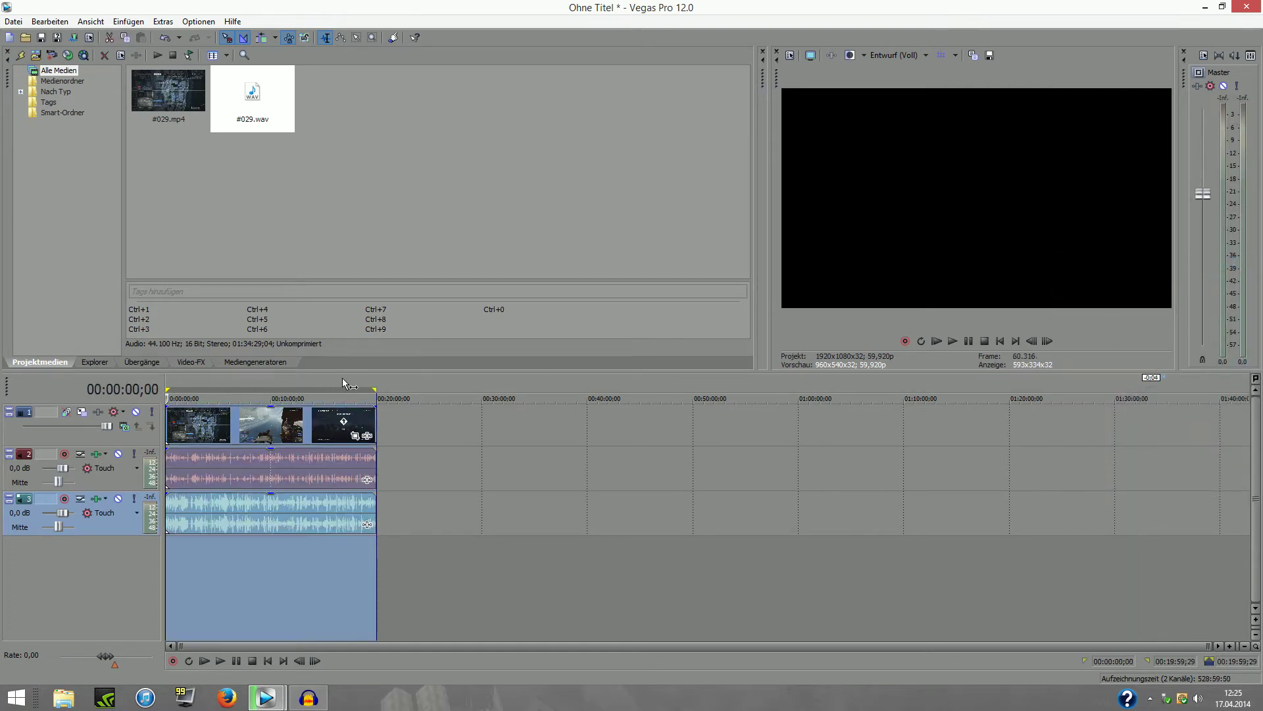
# Step: Extend the loop region past the clips to 00:26:47;26 and play the timeline from 00:19:59;29
pyautogui.moveTo(376, 390); pyautogui.dragTo(447, 390)
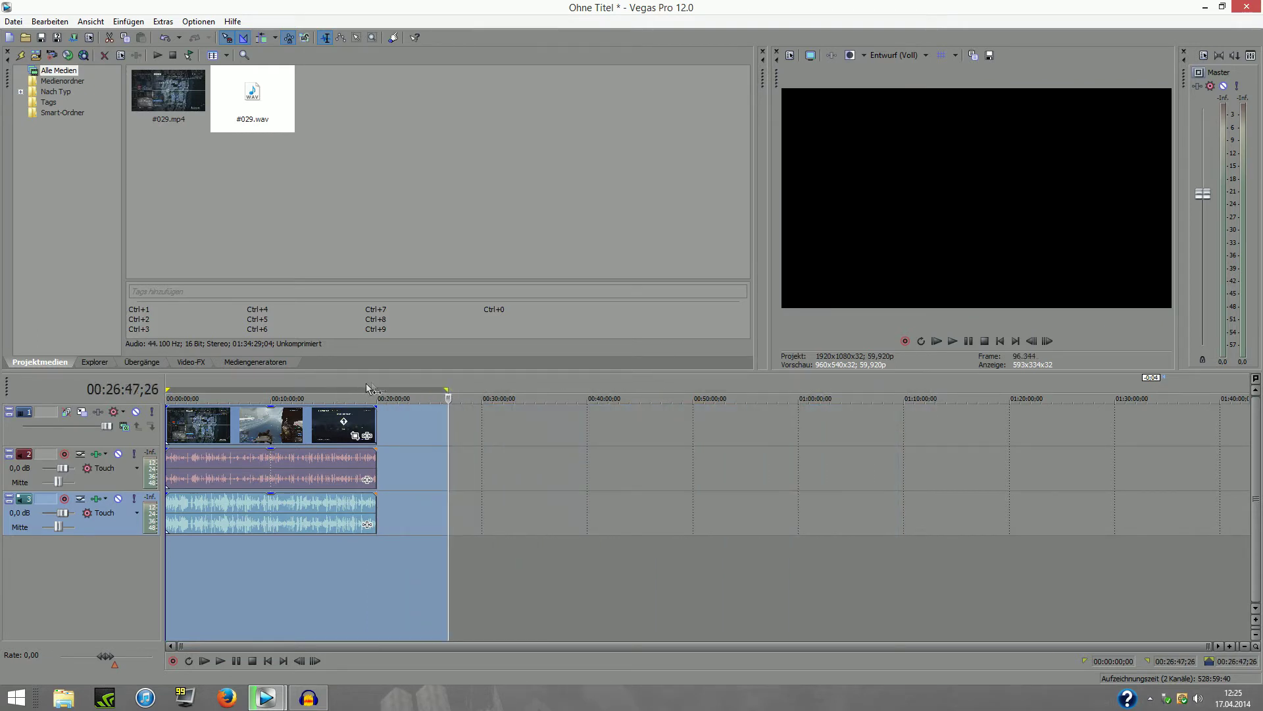
pyautogui.click(374, 377)
pyautogui.click(365, 377)
pyautogui.click(372, 376)
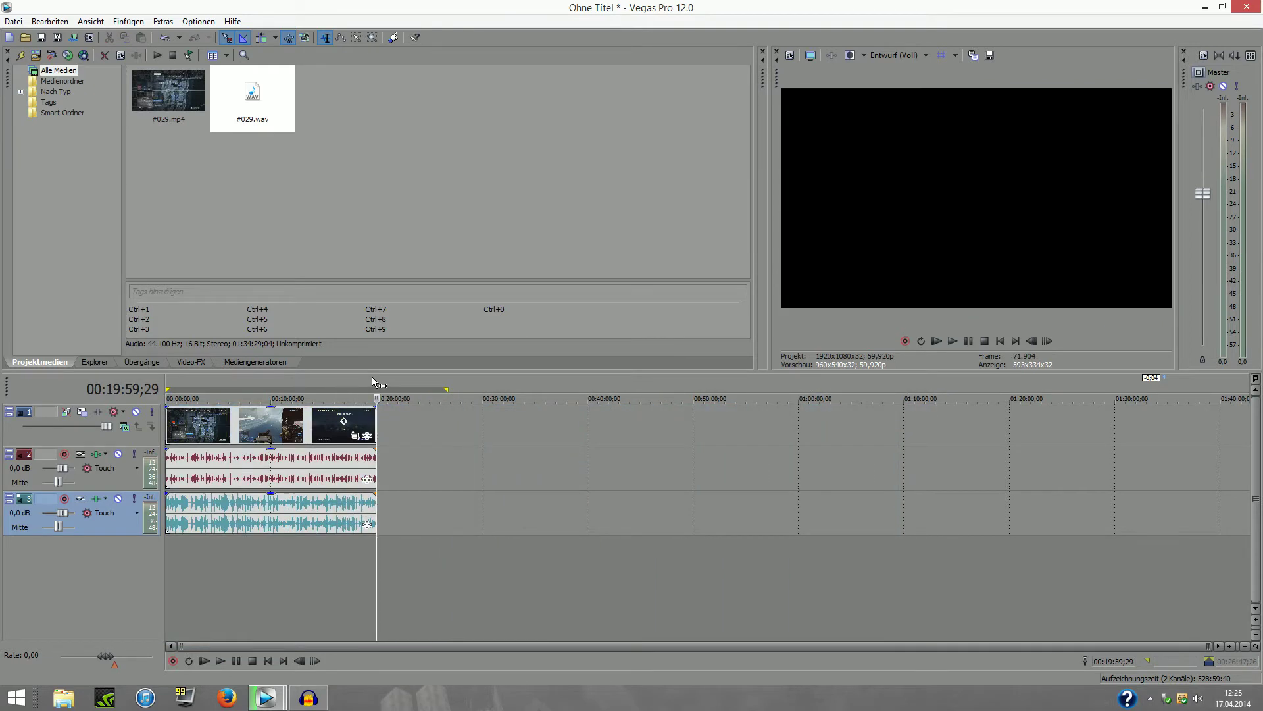
pyautogui.click(952, 342)
pyautogui.press('space')
# Step: Fit the loop region to the clips' length again and return the playback cursor to 00:00:00;00
pyautogui.moveTo(405, 391); pyautogui.dragTo(375, 391)
pyautogui.doubleClick(345, 388)
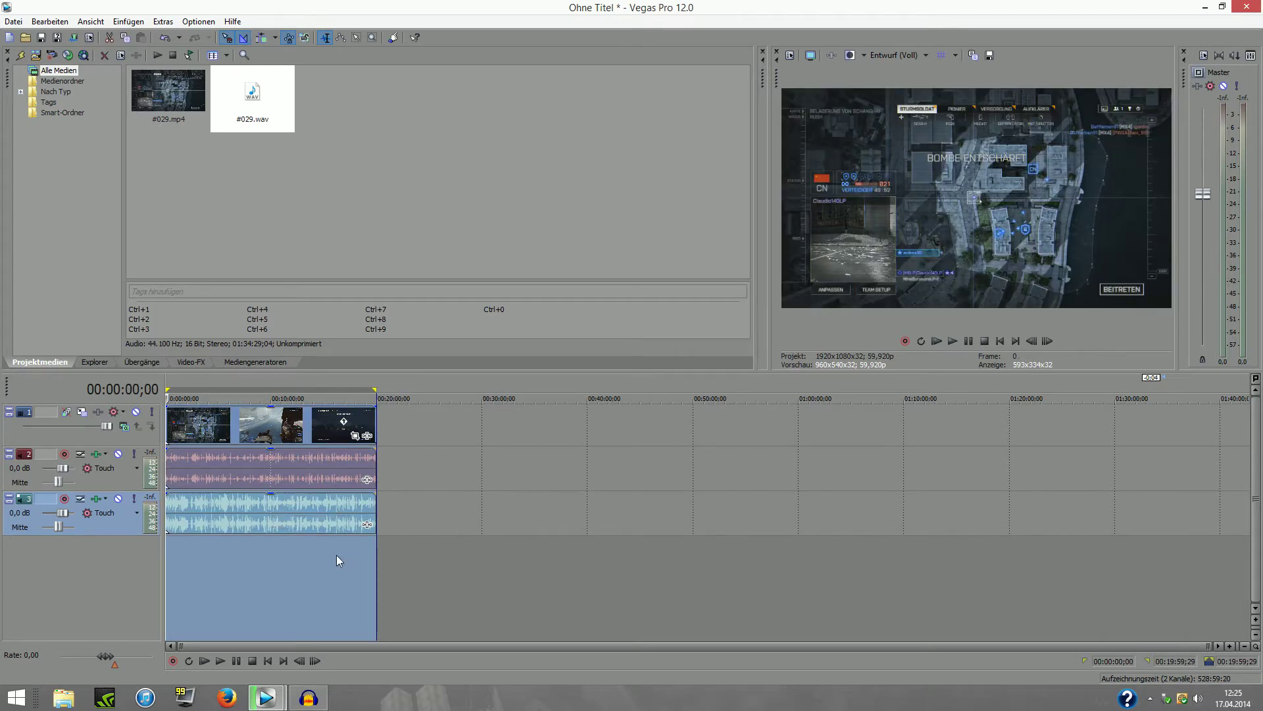
pyautogui.click(175, 594)
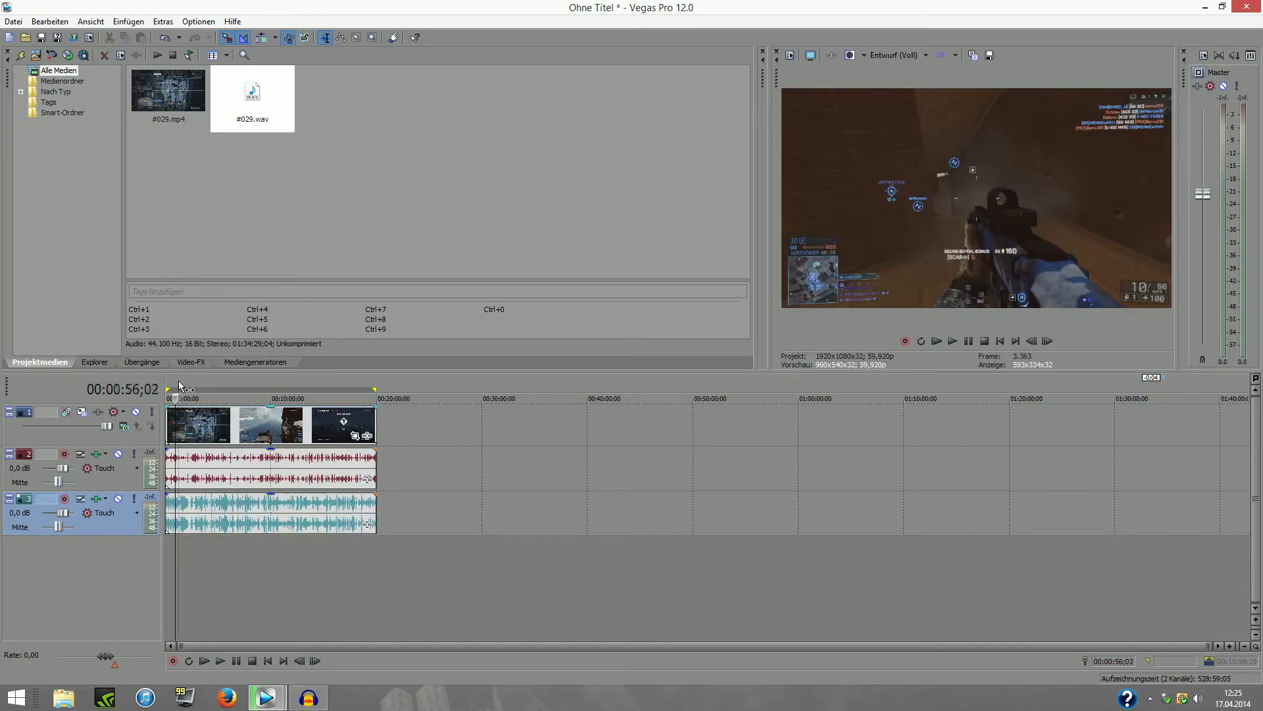
pyautogui.doubleClick(179, 387)
pyautogui.rightClick(177, 554)
pyautogui.click(168, 550)
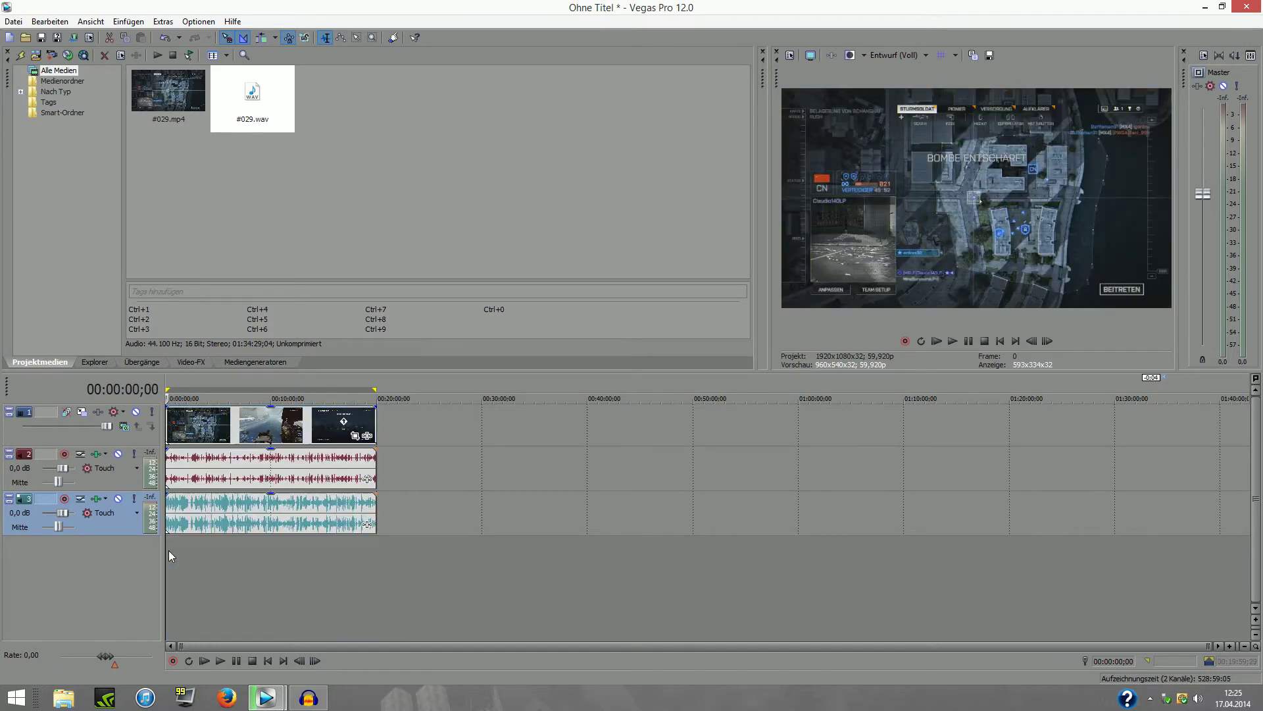
# Step: Insert a new video track above the gameplay video
pyautogui.rightClick(175, 567)
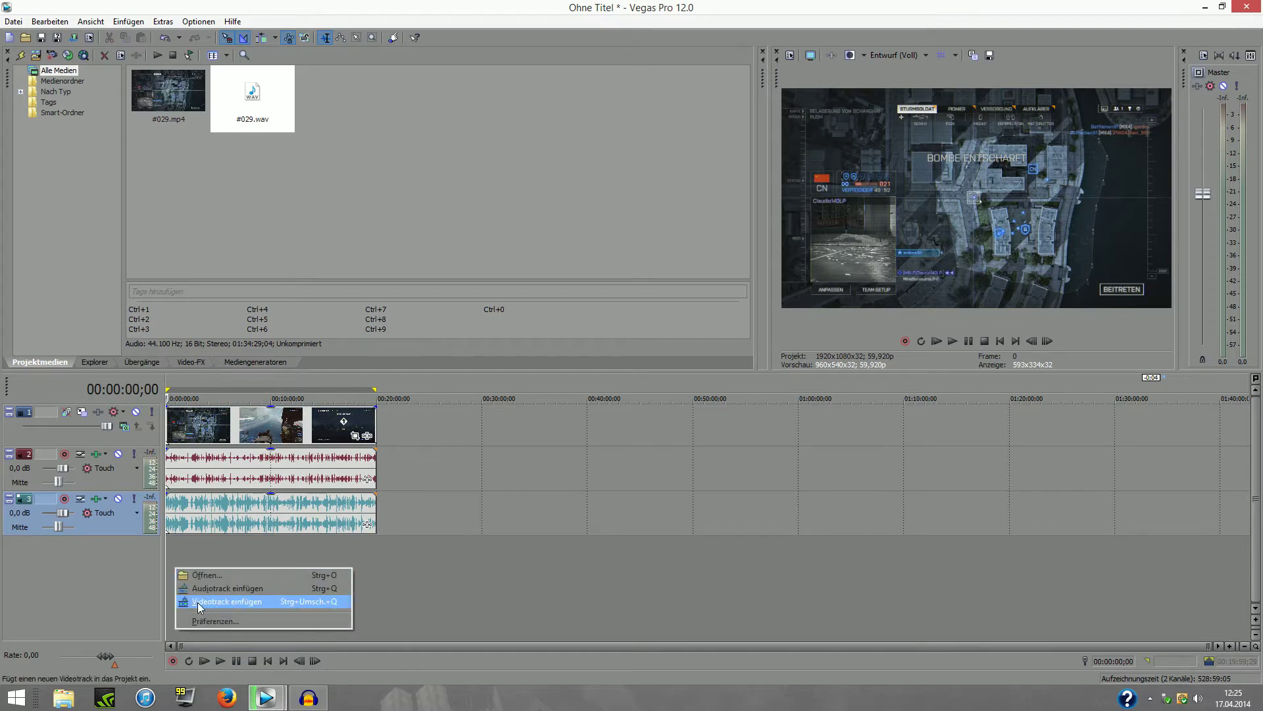
pyautogui.click(198, 602)
pyautogui.rightClick(192, 432)
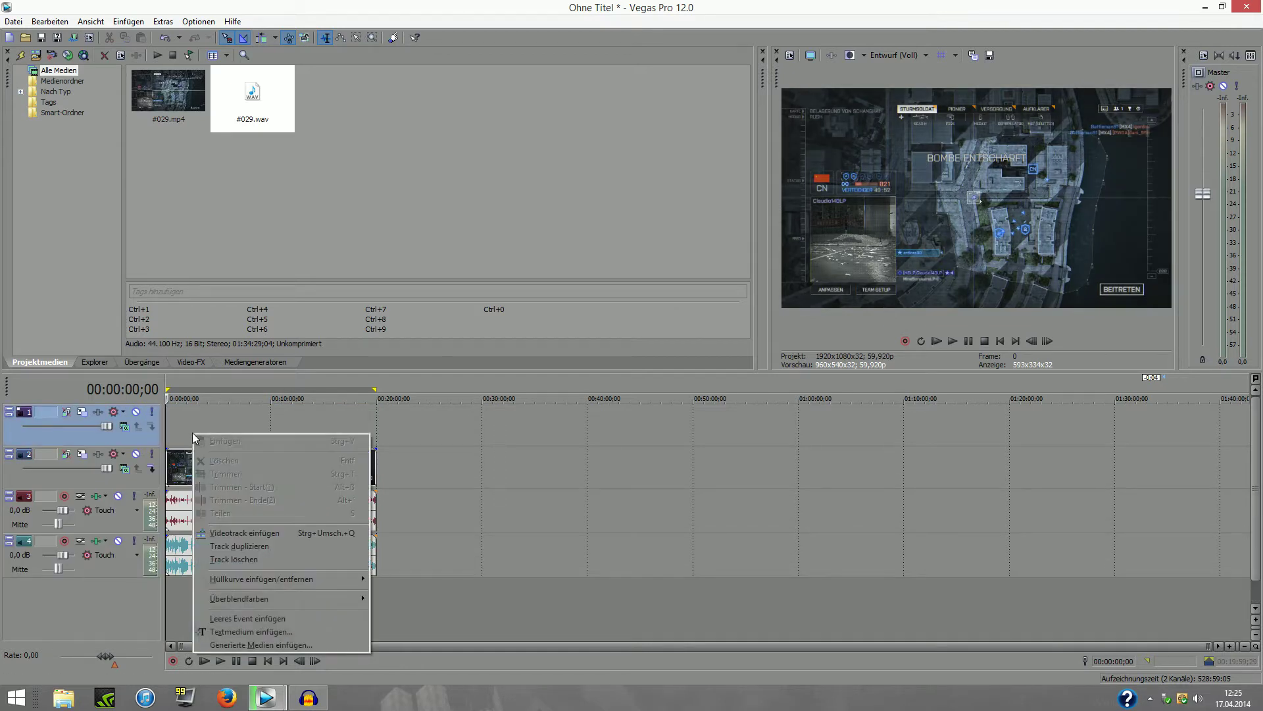
pyautogui.click(180, 417)
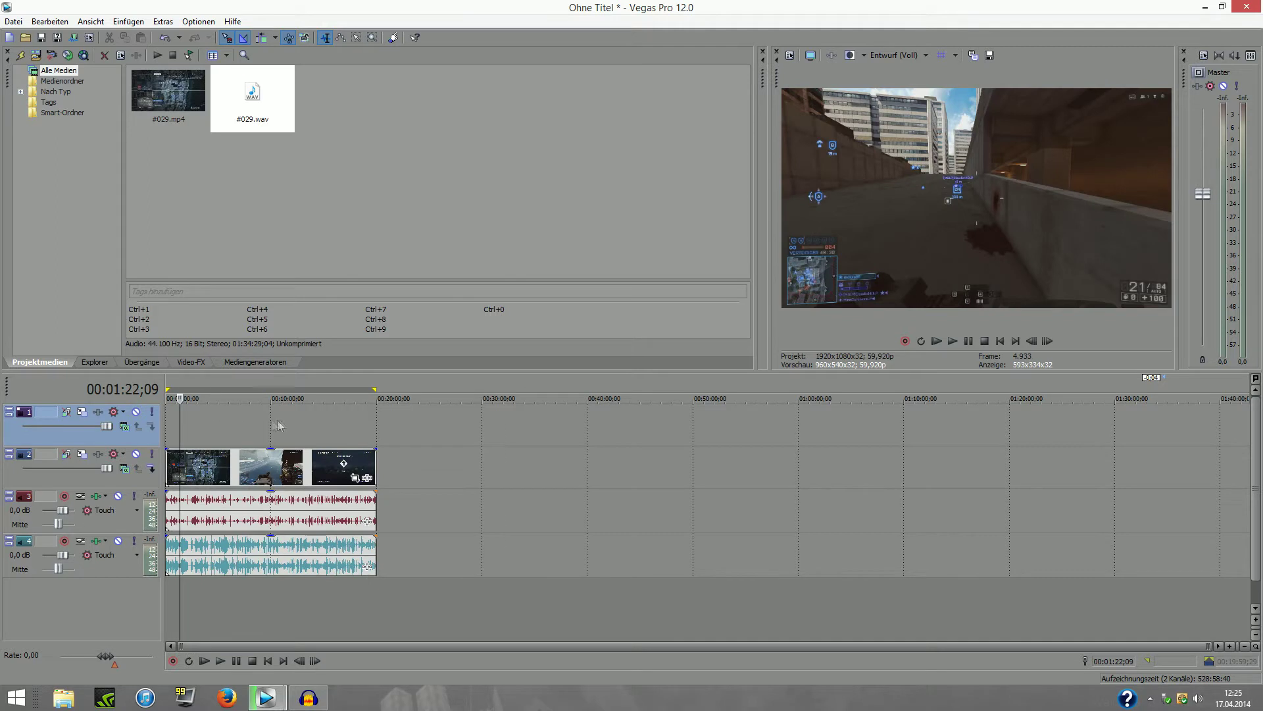
pyautogui.click(235, 423)
pyautogui.click(169, 420)
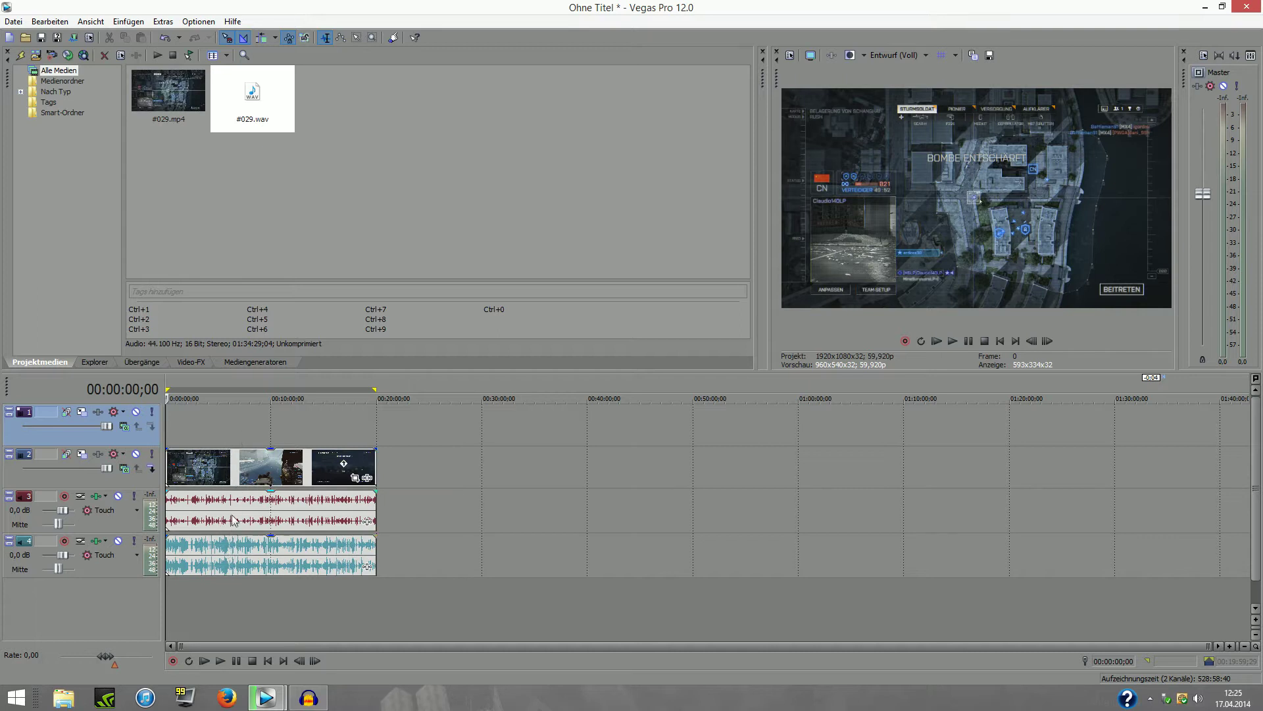
pyautogui.click(226, 412)
pyautogui.click(192, 587)
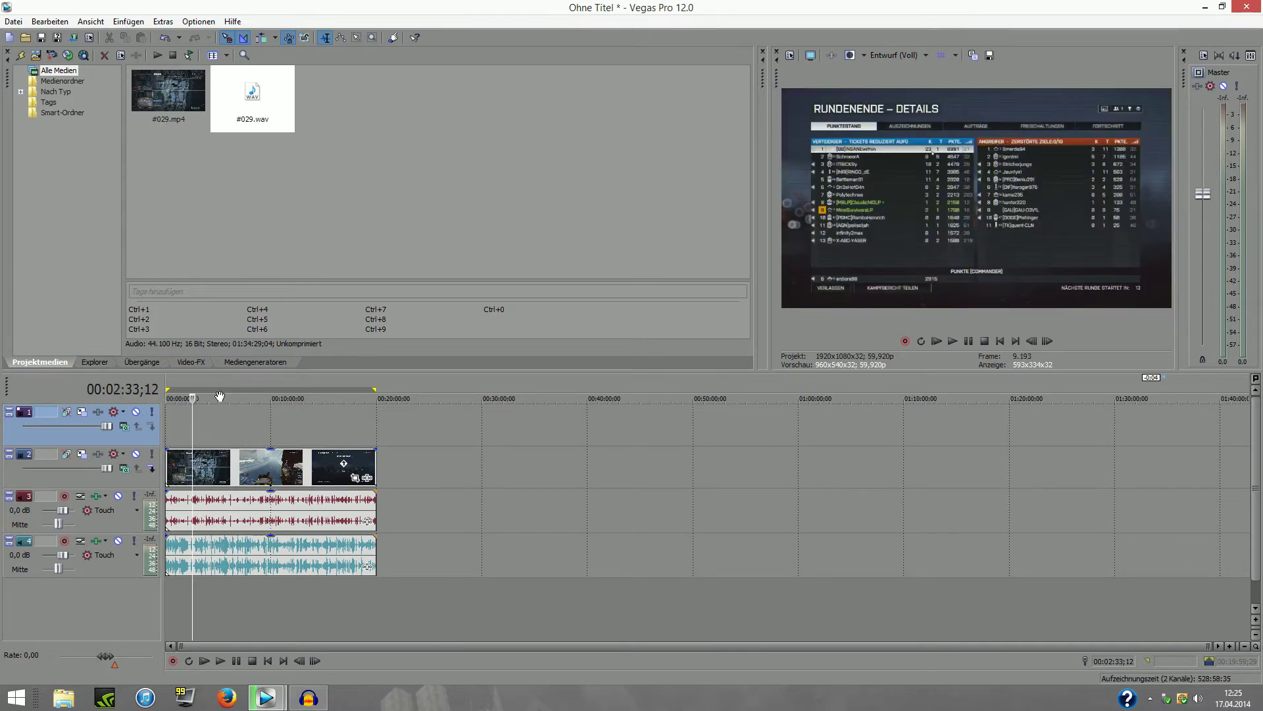
pyautogui.click(199, 416)
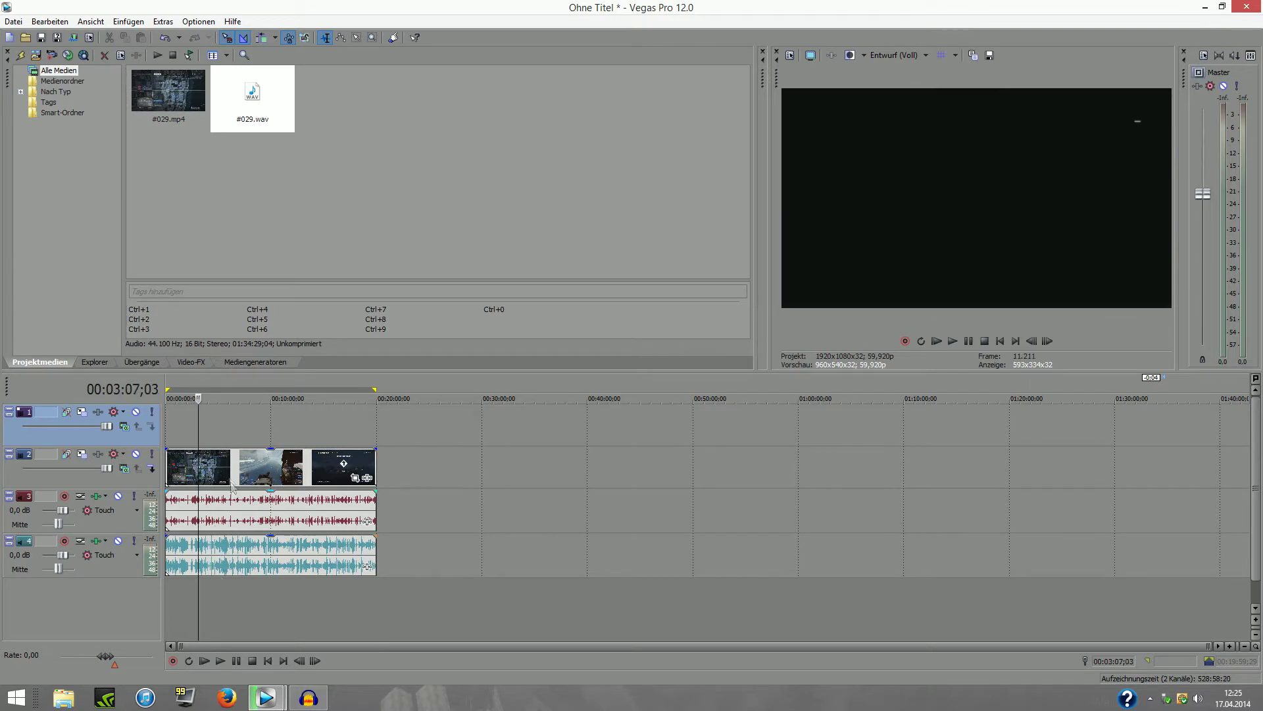
pyautogui.click(231, 421)
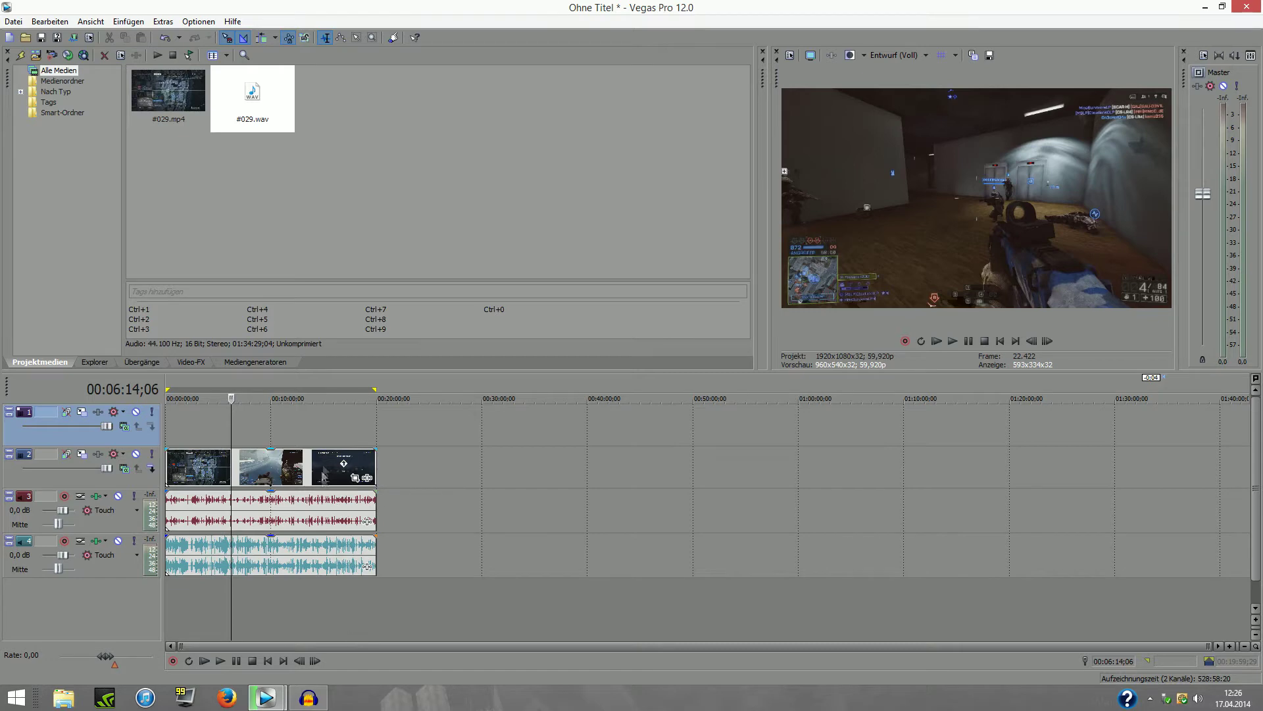
pyautogui.doubleClick(247, 427)
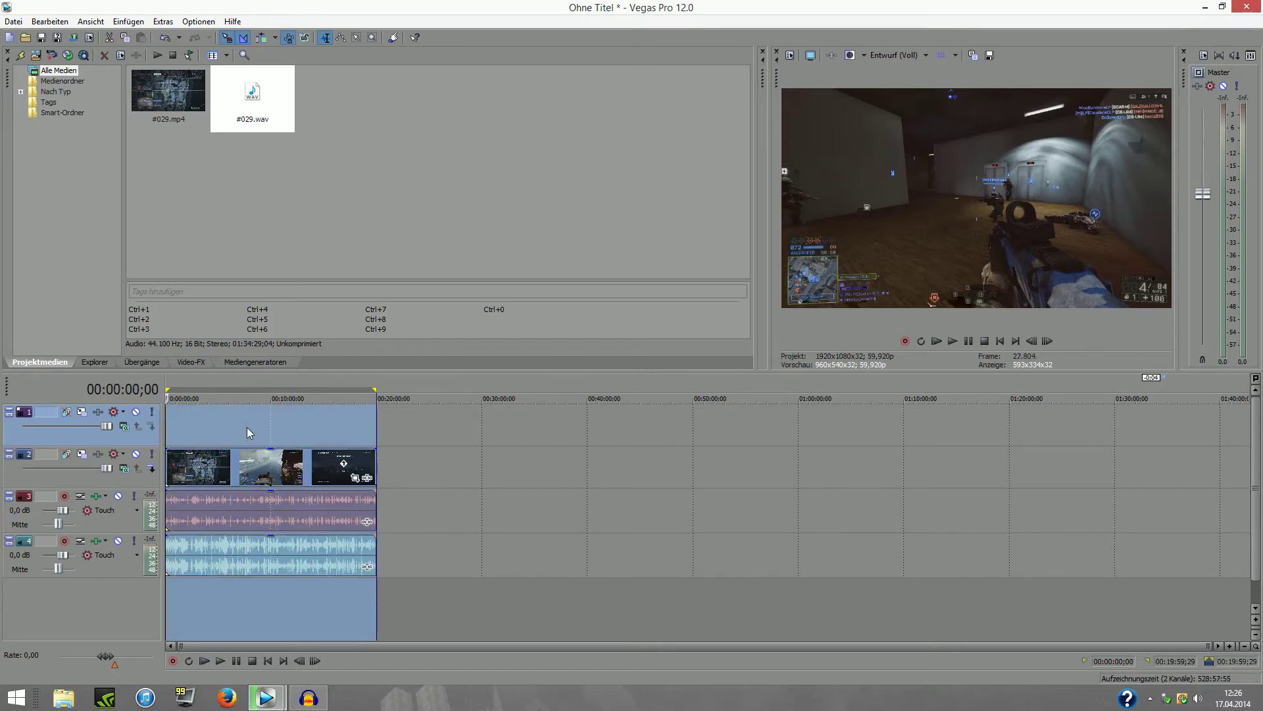
# Step: Insert a text medium with the default sample text on the new video track at 00:00:41;03
pyautogui.click(172, 426)
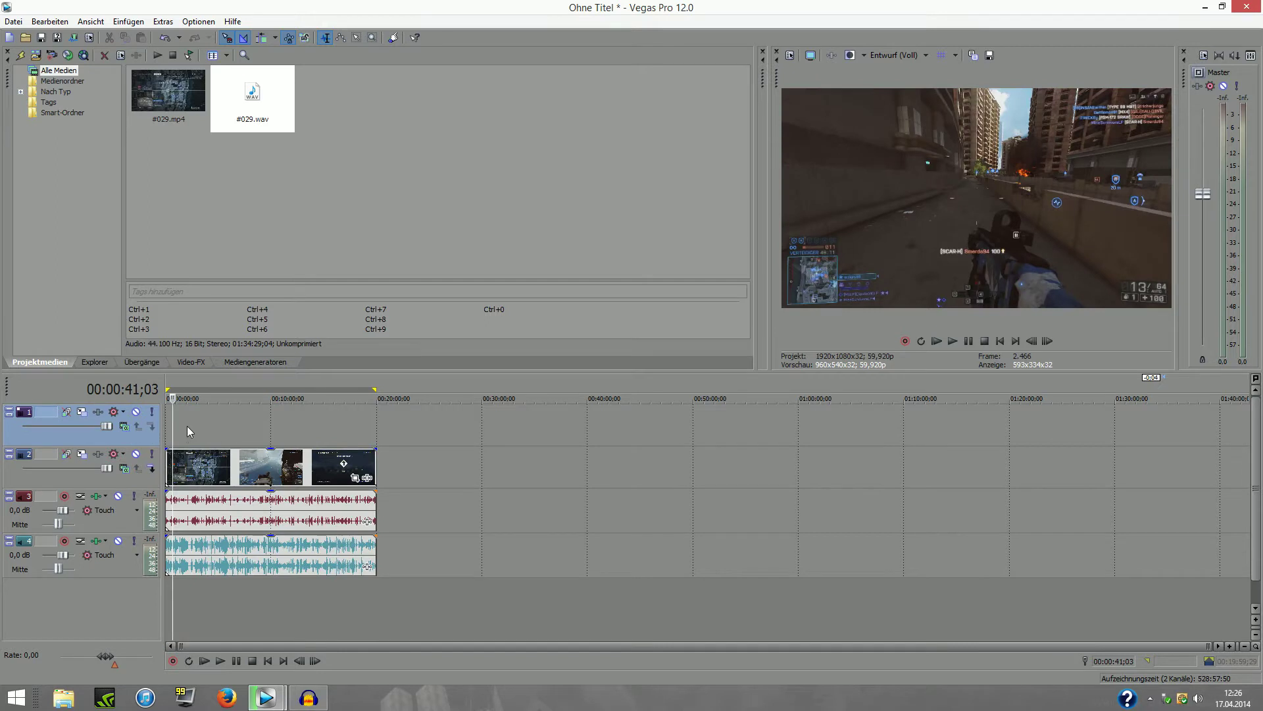
pyautogui.rightClick(187, 425)
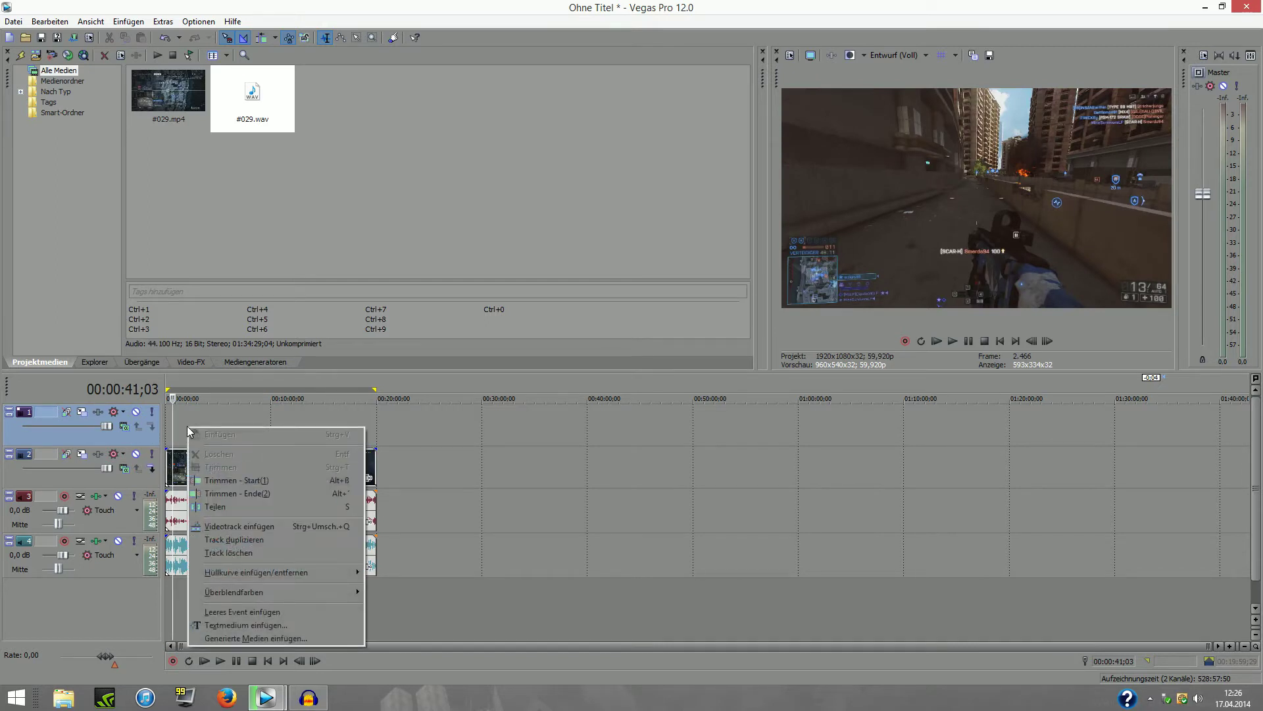
pyautogui.click(188, 416)
pyautogui.rightClick(408, 417)
pyautogui.rightClick(665, 476)
pyautogui.rightClick(540, 444)
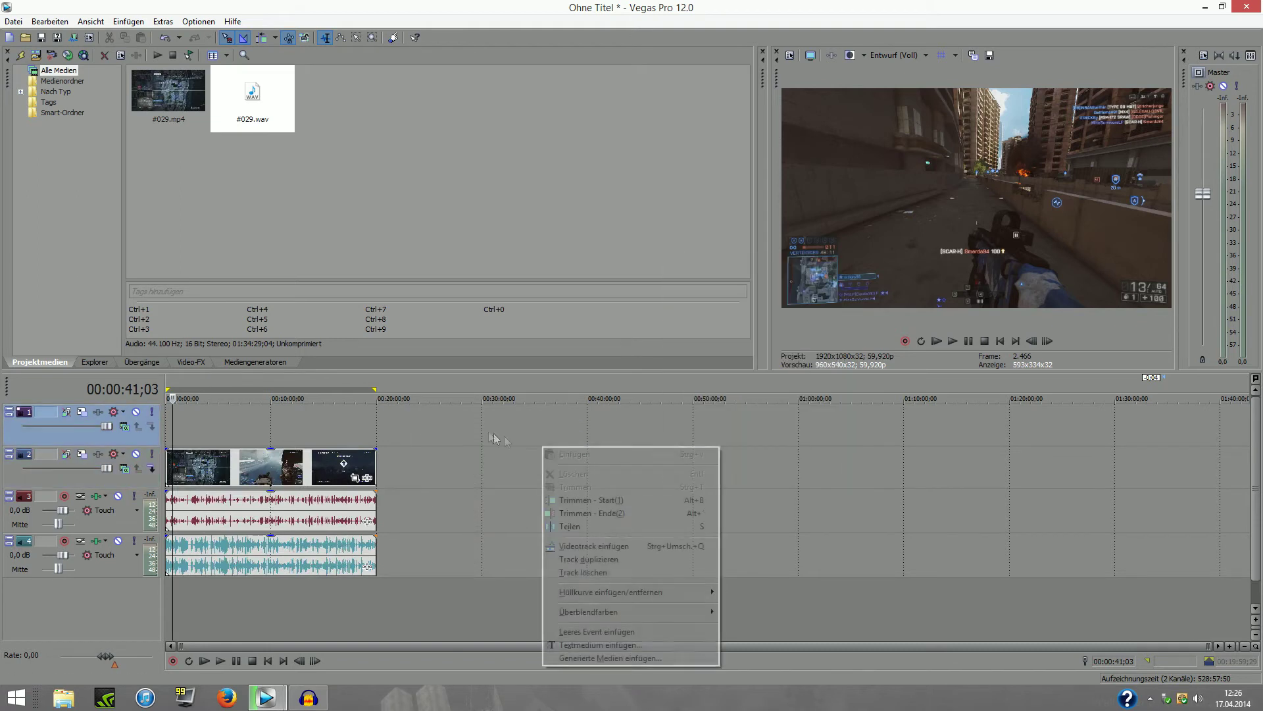
pyautogui.rightClick(333, 422)
pyautogui.rightClick(214, 420)
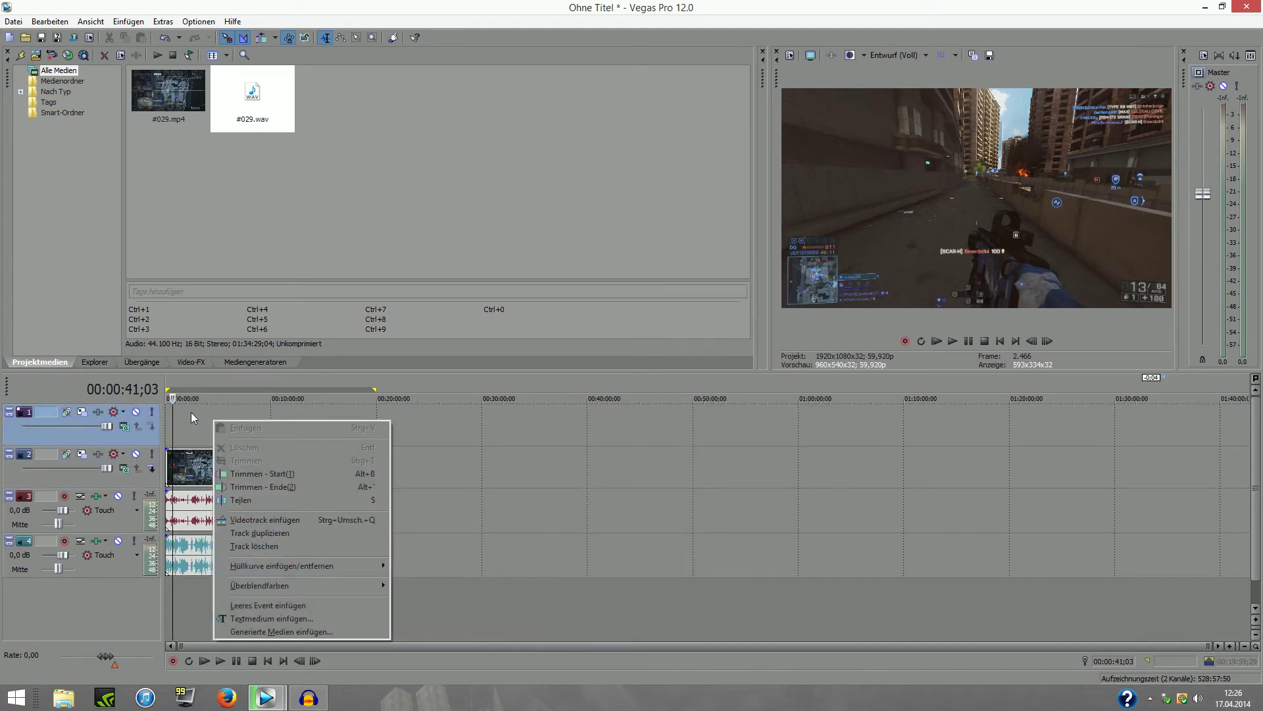
pyautogui.rightClick(191, 411)
pyautogui.click(220, 611)
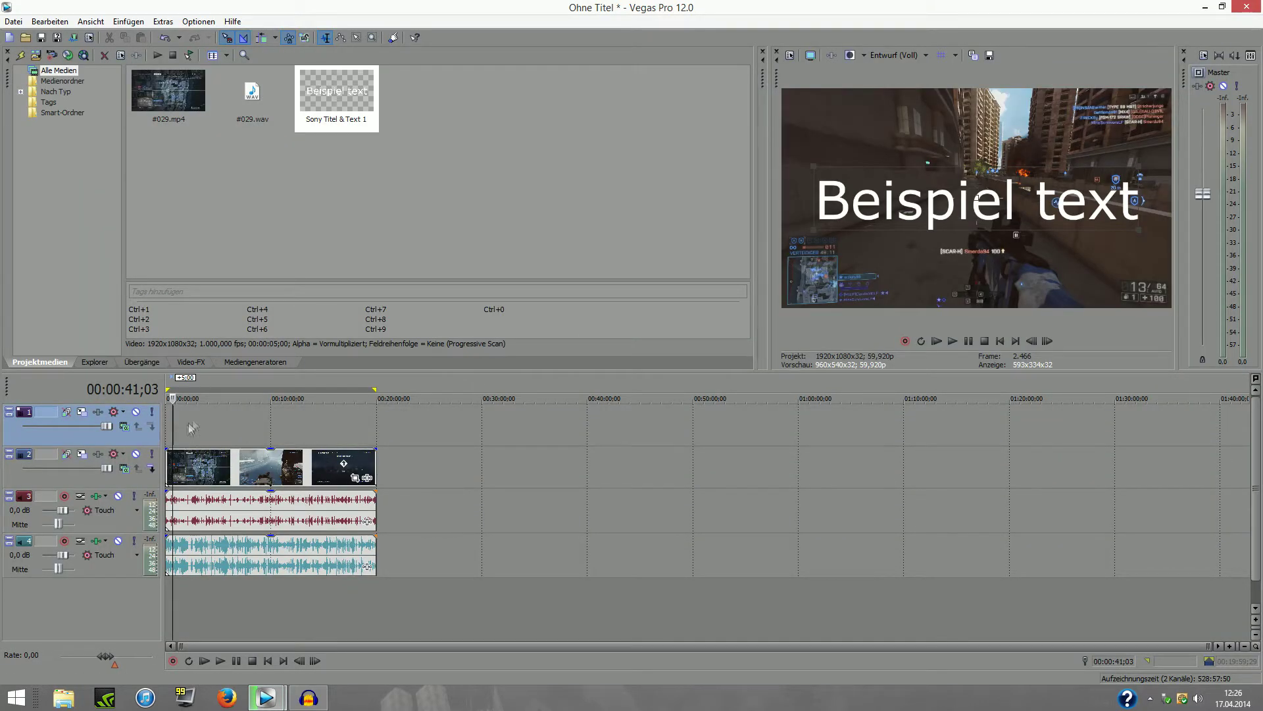
# Step: Move the playback cursor forward along the timeline to 00:03:33;08
pyautogui.press('Right')
pyautogui.press('Right')
pyautogui.press('Right')
pyautogui.press('Right')
pyautogui.press('Right')
pyautogui.press('Right')
pyautogui.press('Right')
pyautogui.press('Right')
pyautogui.press('Right')
pyautogui.press('Right')
pyautogui.press('Right')
pyautogui.press('Right')
pyautogui.press('Right')
pyautogui.press('Right')
pyautogui.press('Right')
pyautogui.press('Right')
pyautogui.press('Right')
pyautogui.press('Right')
pyautogui.press('Right')
pyautogui.press('Right')
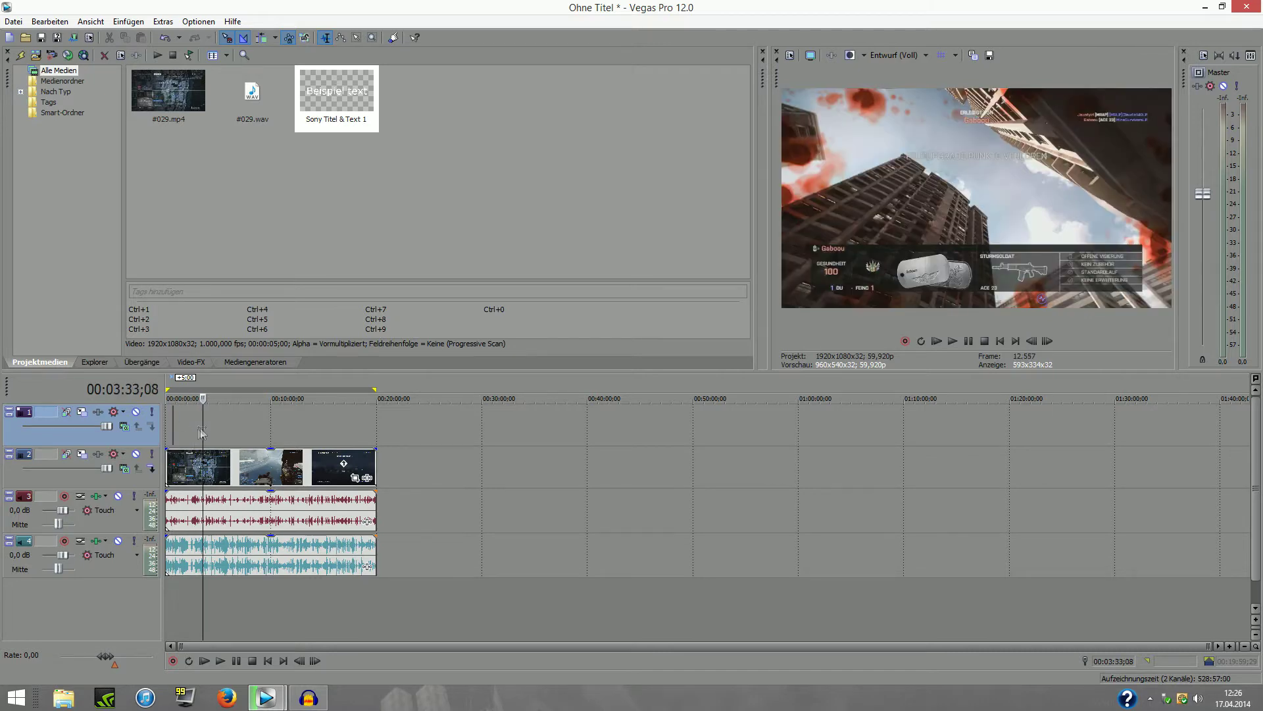
# Step: Replace the sample text in the text clip on the new video track with "Hallihalooldakpwd"
pyautogui.scroll(3, 173, 428)
pyautogui.scroll(8, 172, 429)
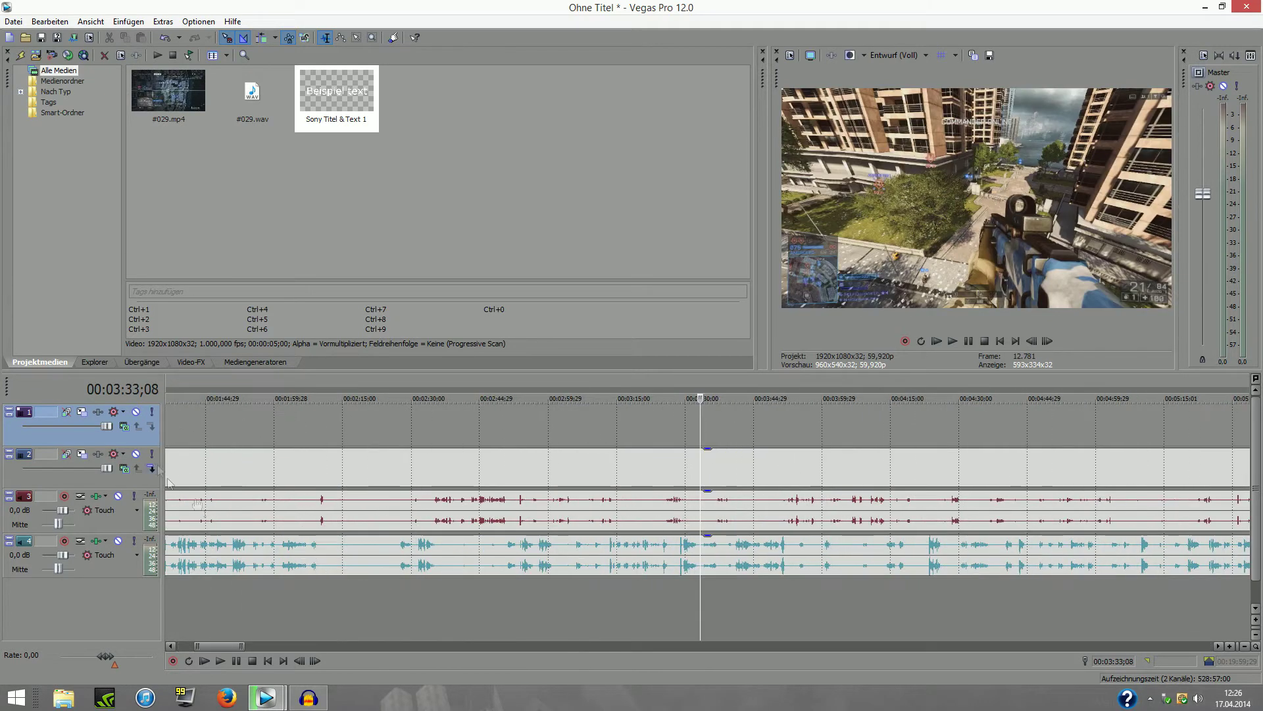
pyautogui.moveTo(227, 648); pyautogui.dragTo(134, 650)
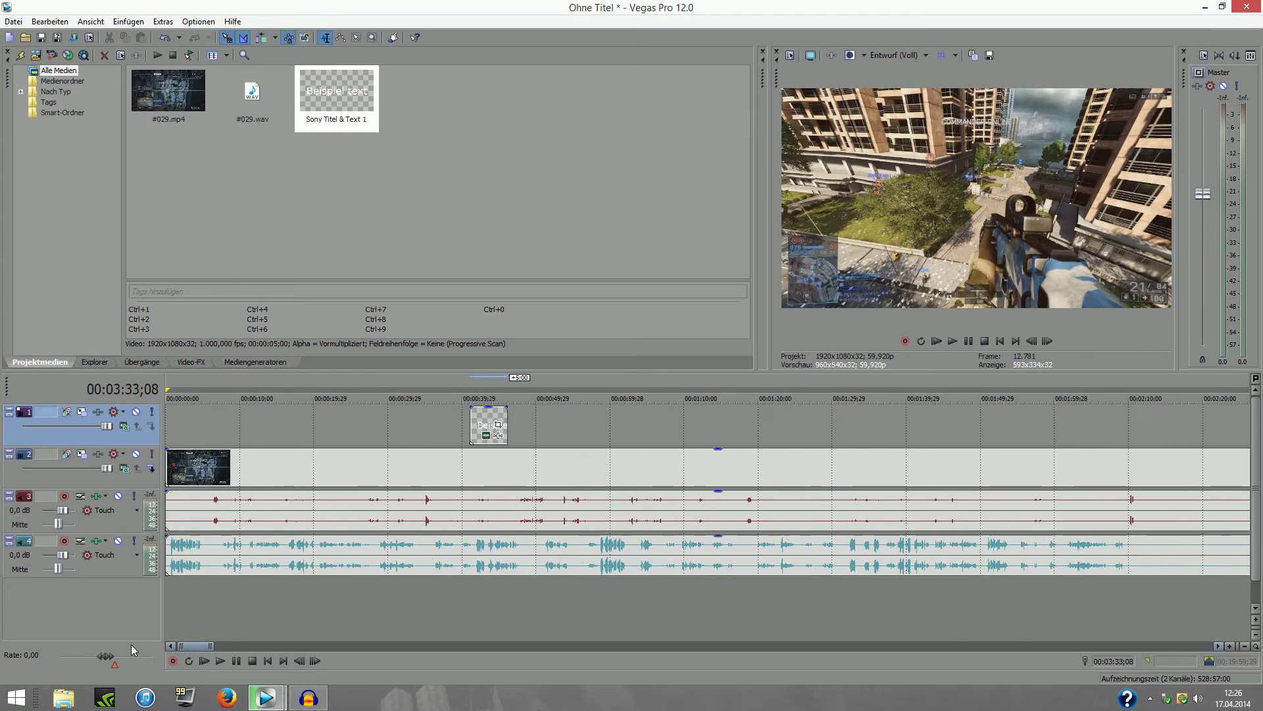
pyautogui.click(487, 436)
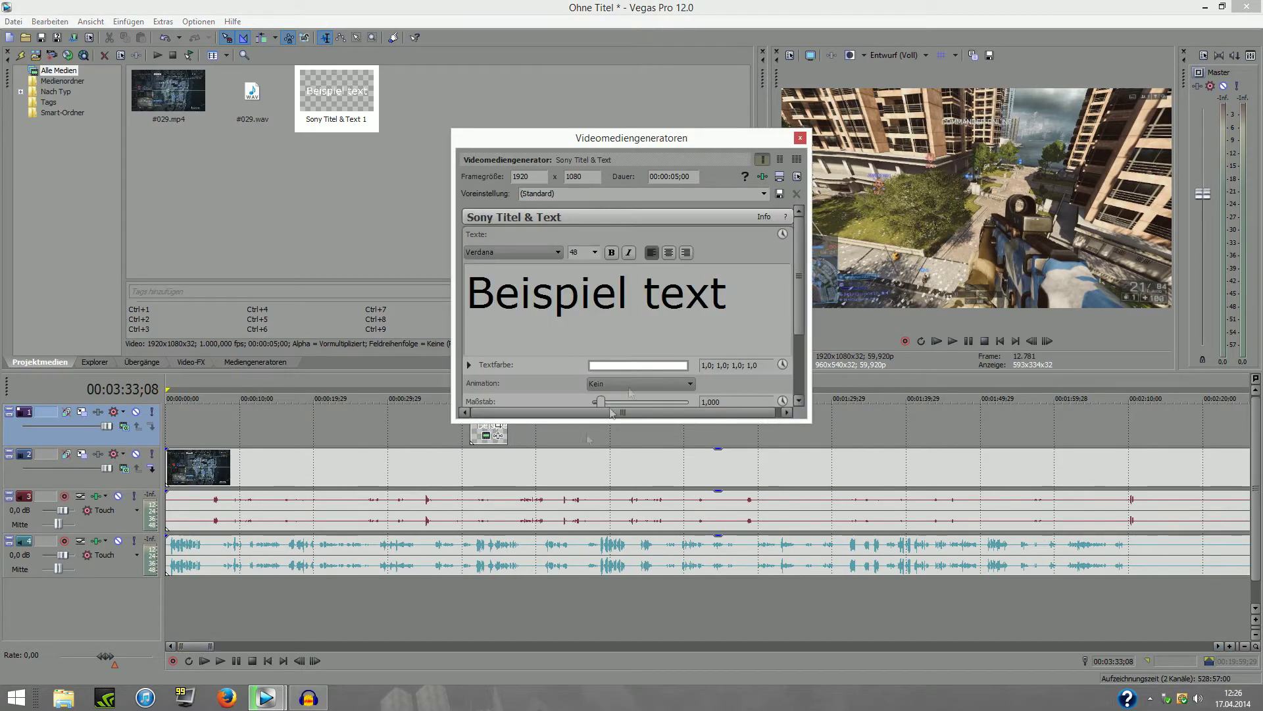
pyautogui.moveTo(752, 304); pyautogui.dragTo(326, 321)
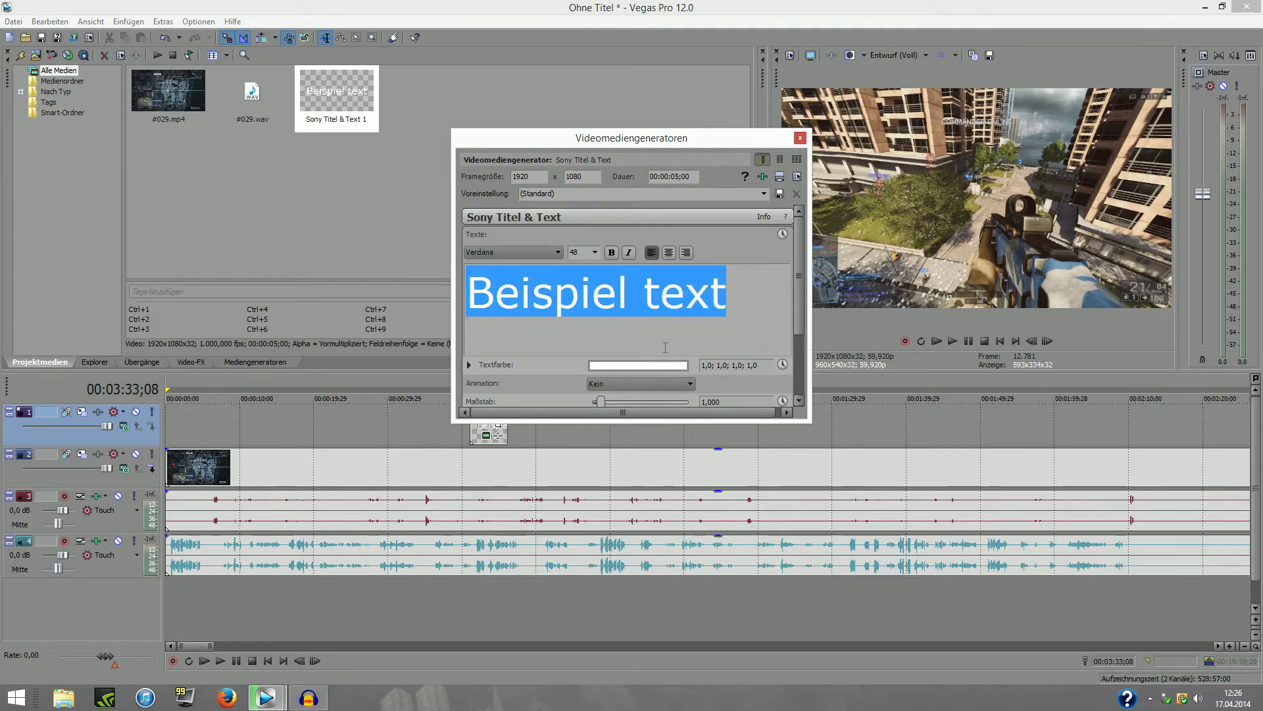
pyautogui.write('Halli')
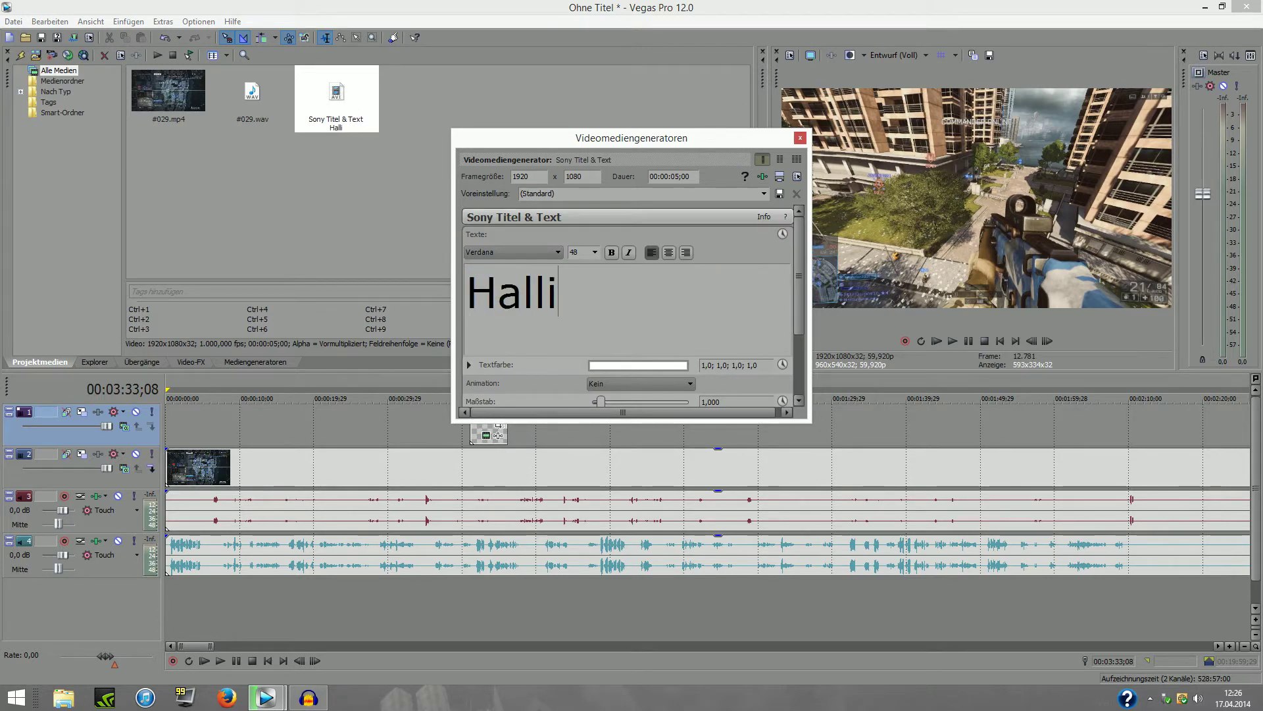
pyautogui.write('halooldakpwd')
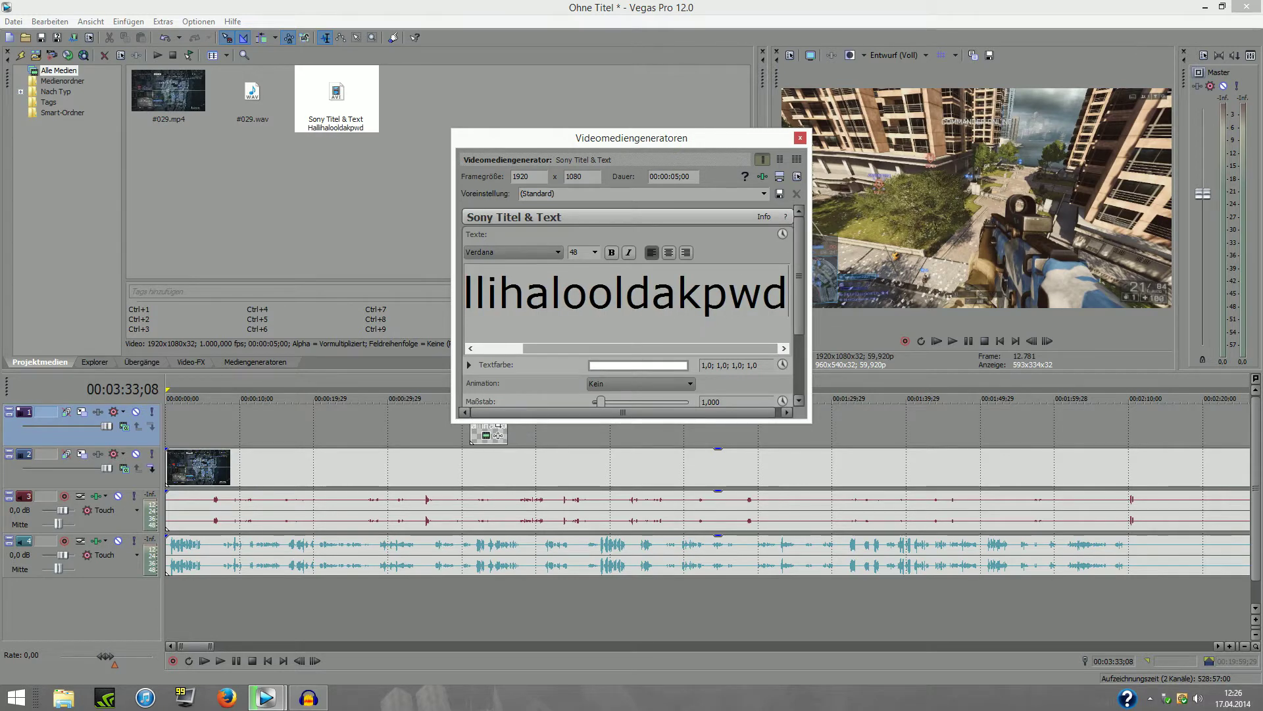
pyautogui.click(800, 139)
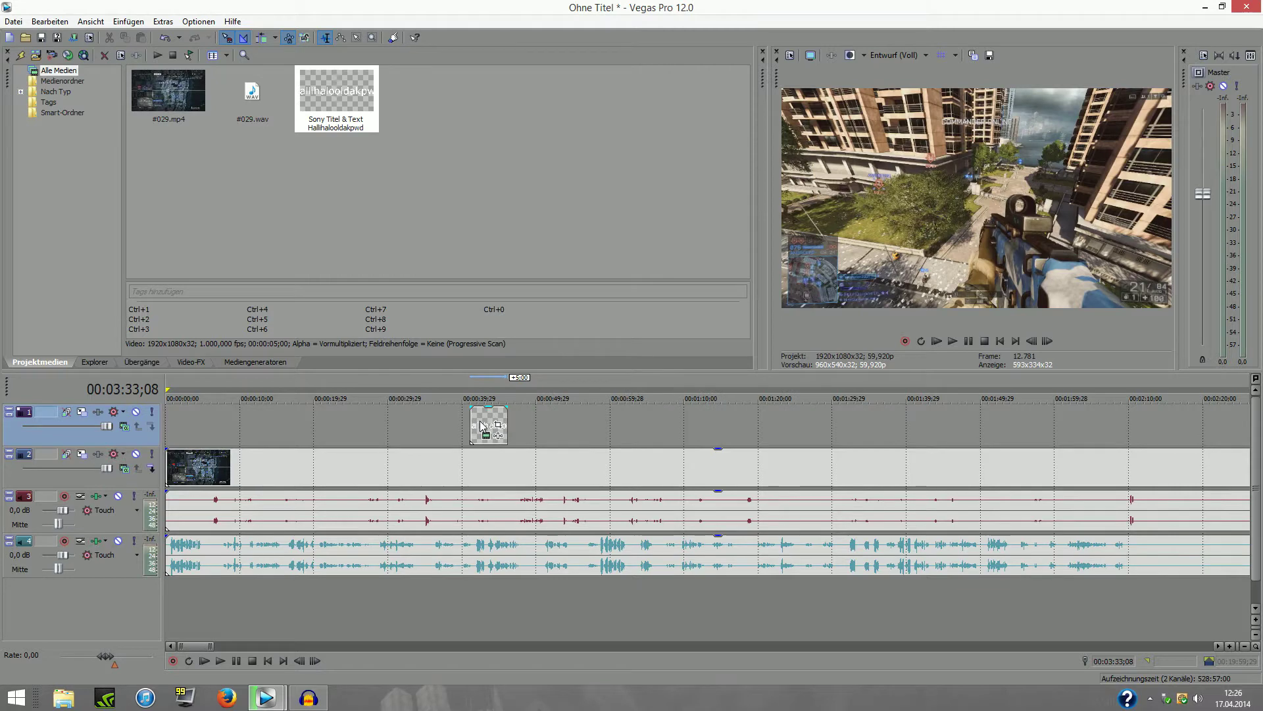
# Step: Move the text clip to the start of the timeline and set its whole text to font size 12
pyautogui.moveTo(488, 422); pyautogui.dragTo(170, 423)
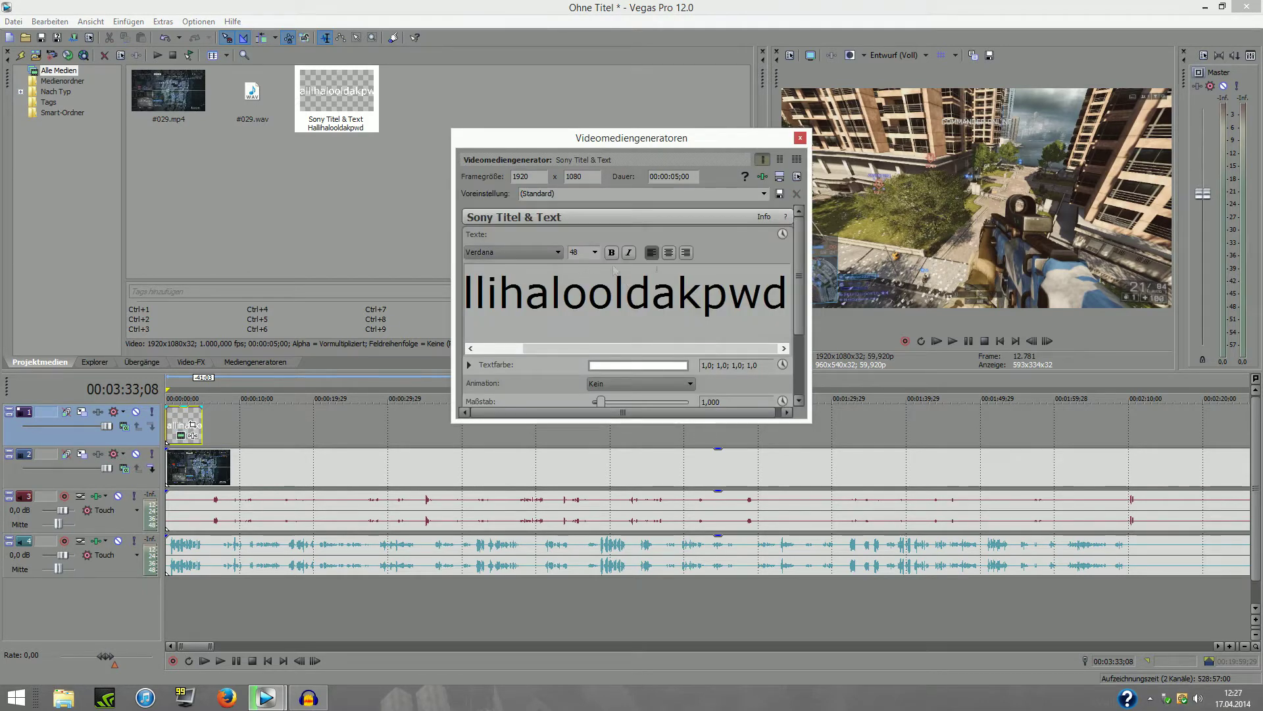
pyautogui.hotkey('ctrl', 'a')
pyautogui.click(598, 254)
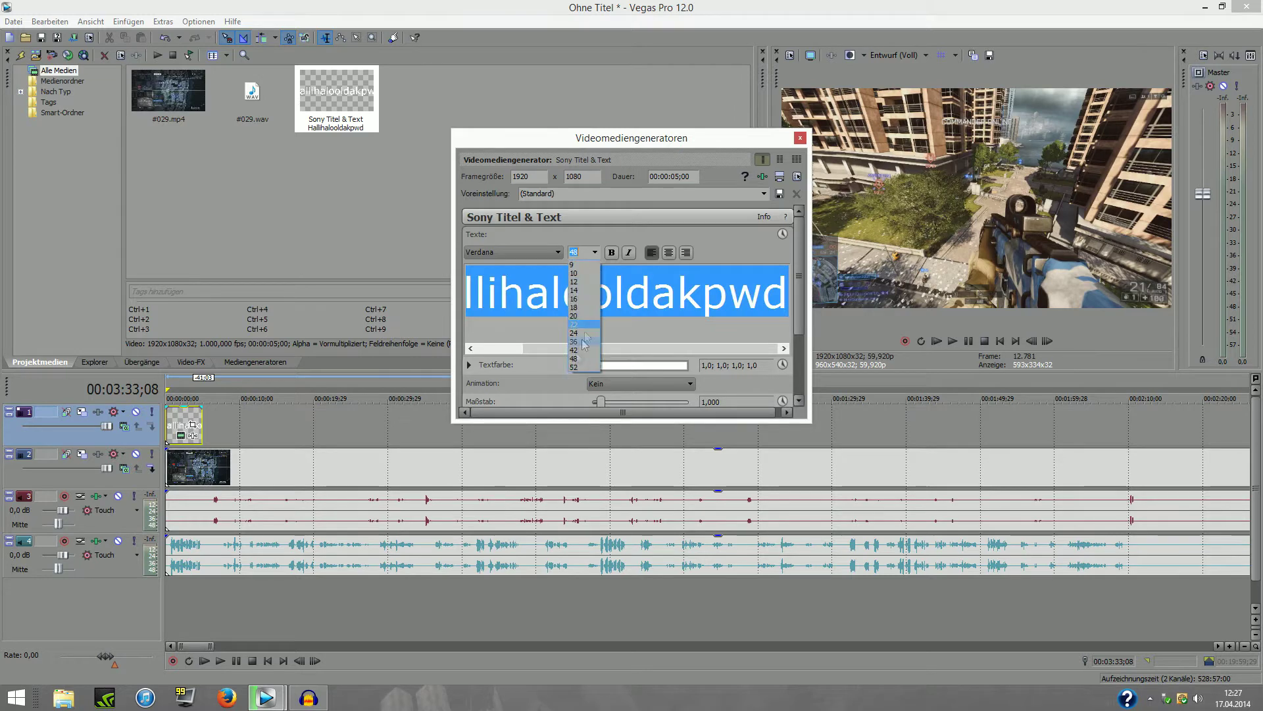
pyautogui.click(584, 291)
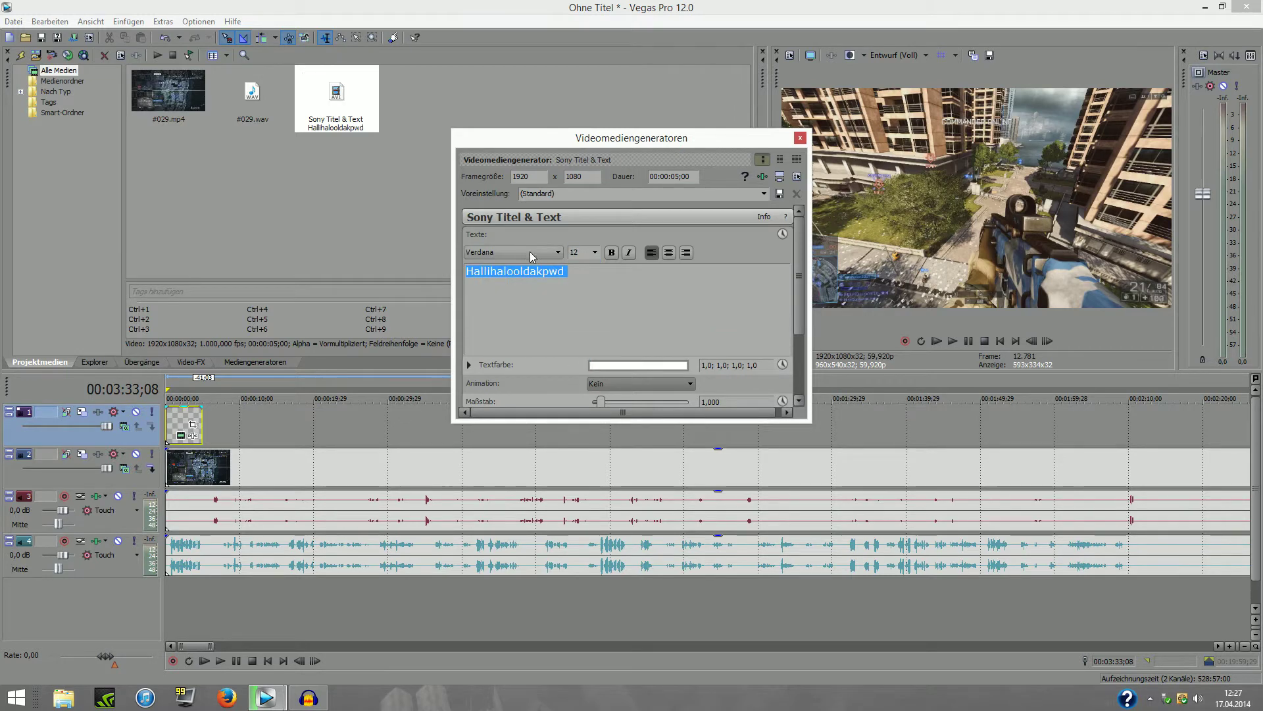
pyautogui.click(541, 252)
pyautogui.click(622, 245)
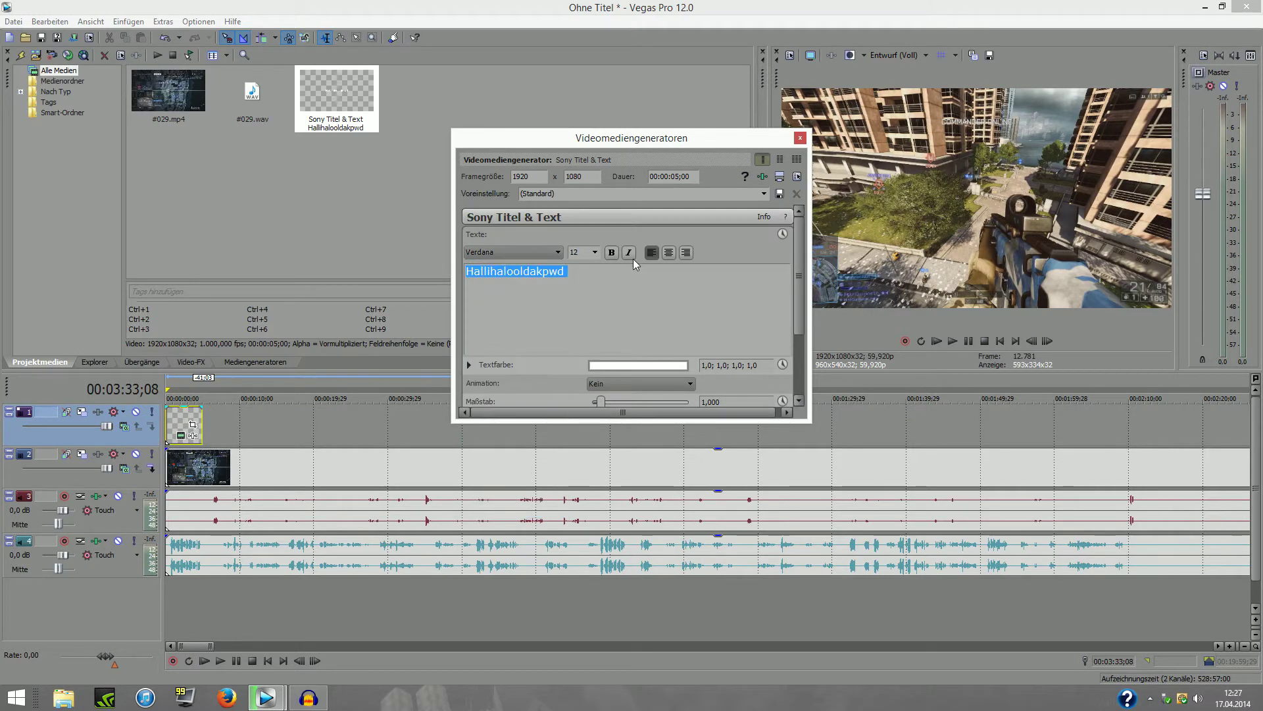
# Step: Examine the animation types offered for the text clip, then close its generator settings
pyautogui.moveTo(801, 271); pyautogui.dragTo(801, 327)
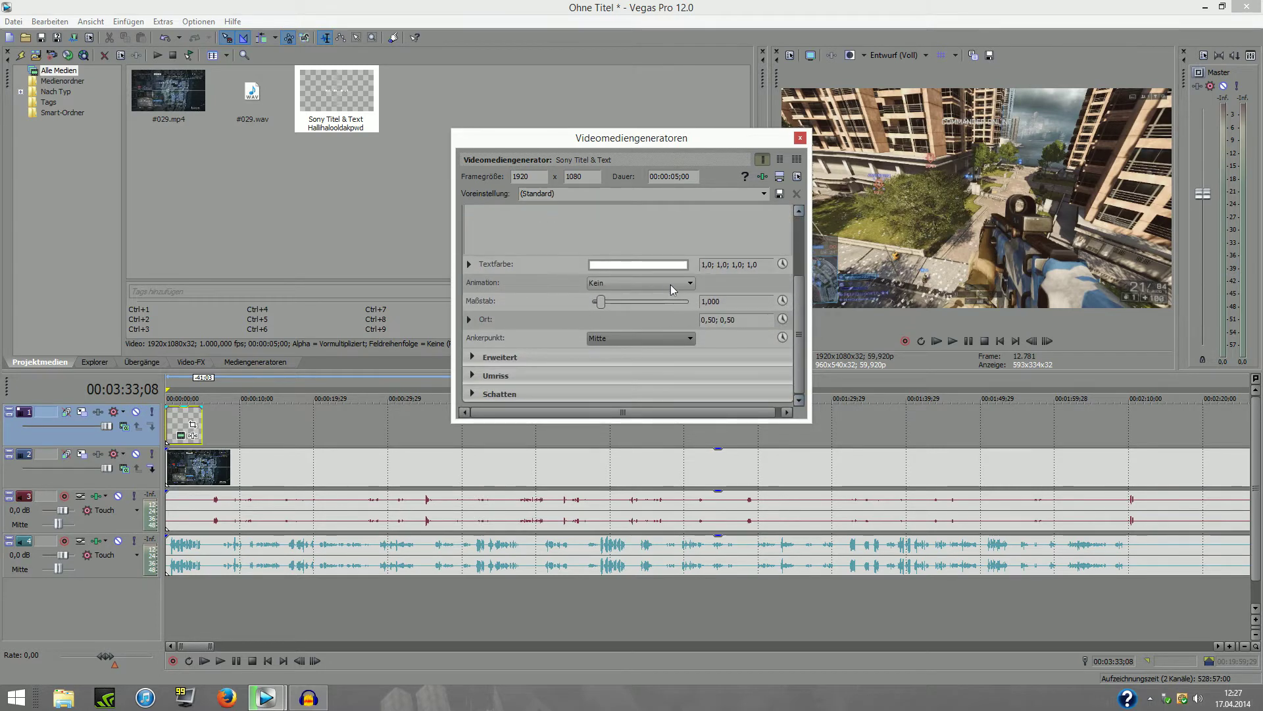
pyautogui.click(673, 284)
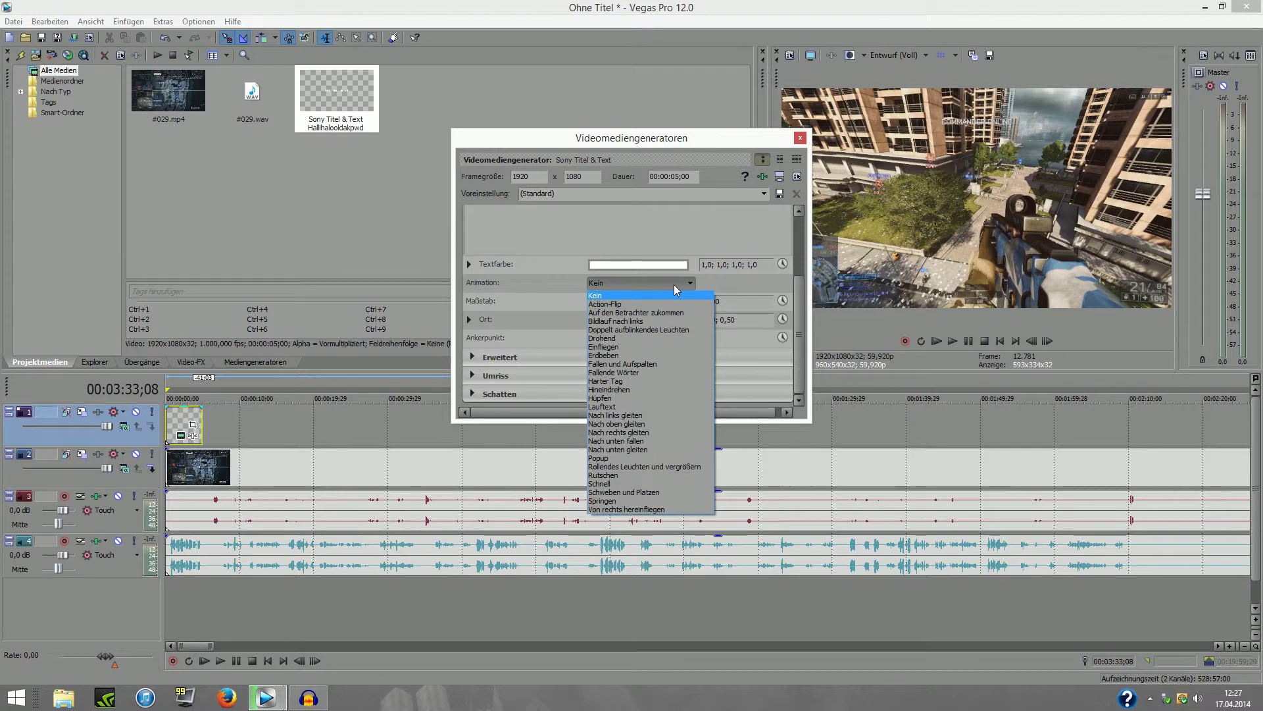
pyautogui.click(668, 282)
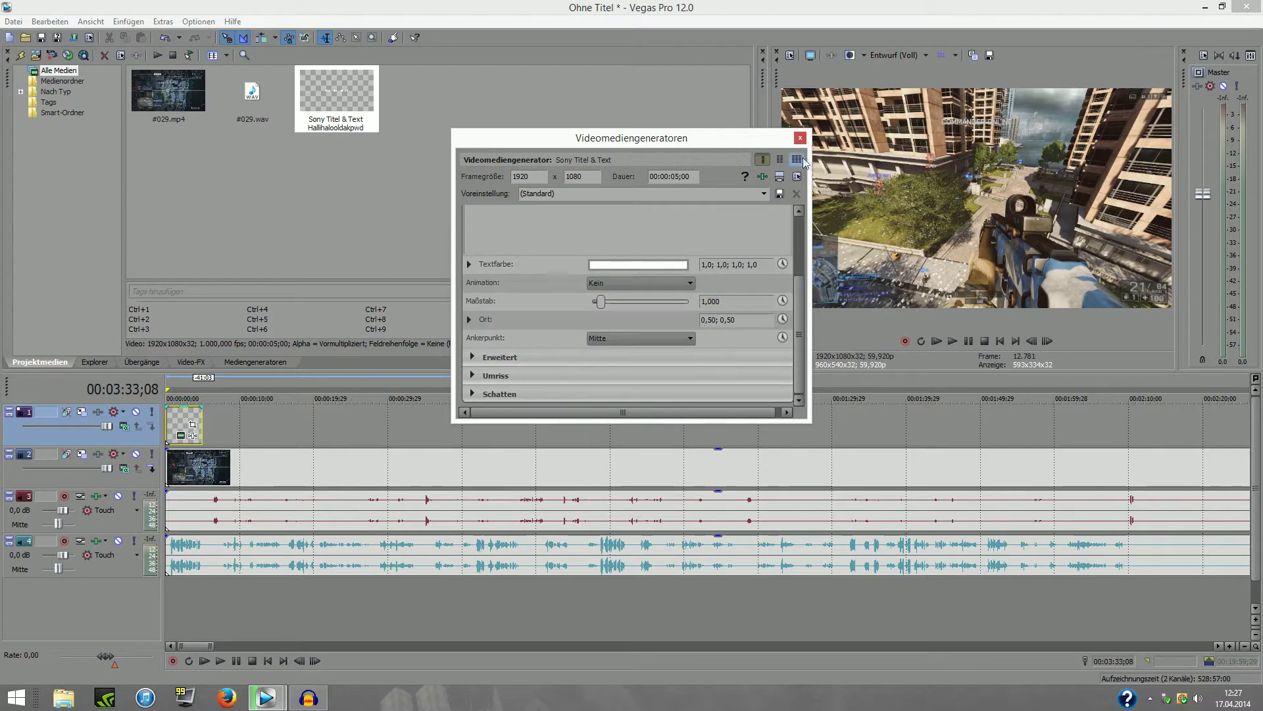
pyautogui.click(800, 138)
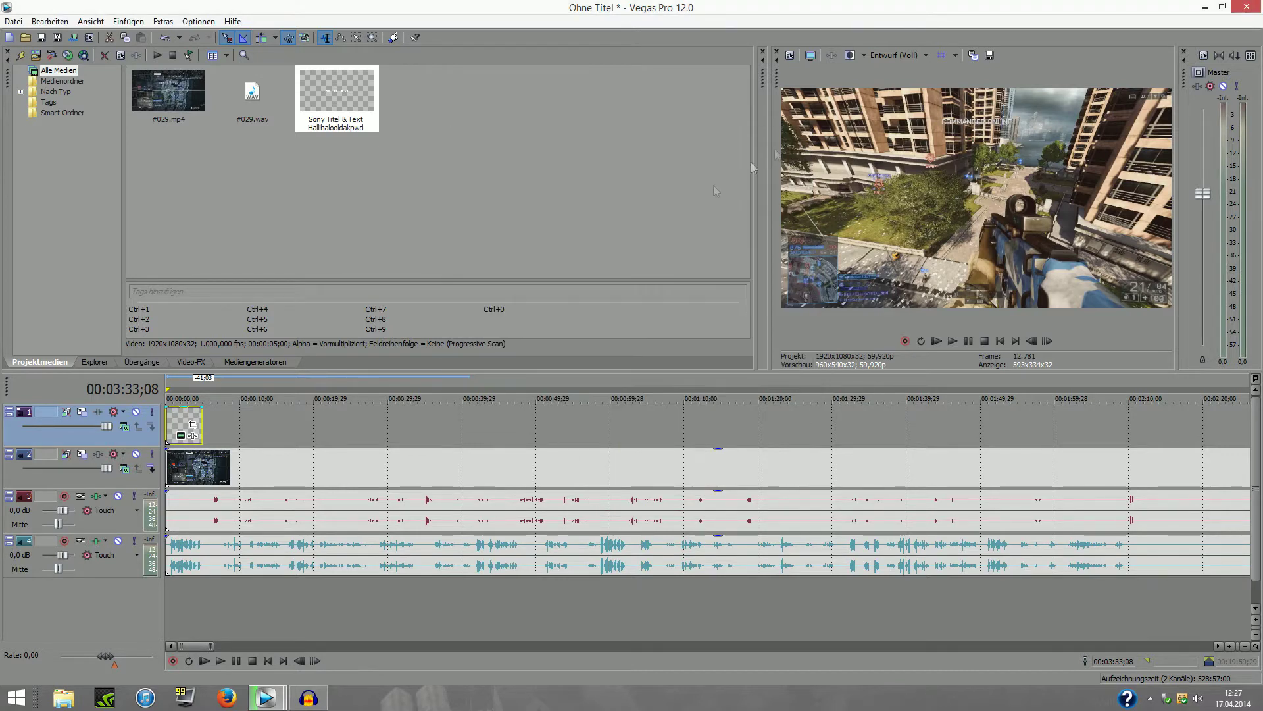
# Step: Browse the media generator presets, including Rauschtextur and Titel & Text
pyautogui.click(248, 362)
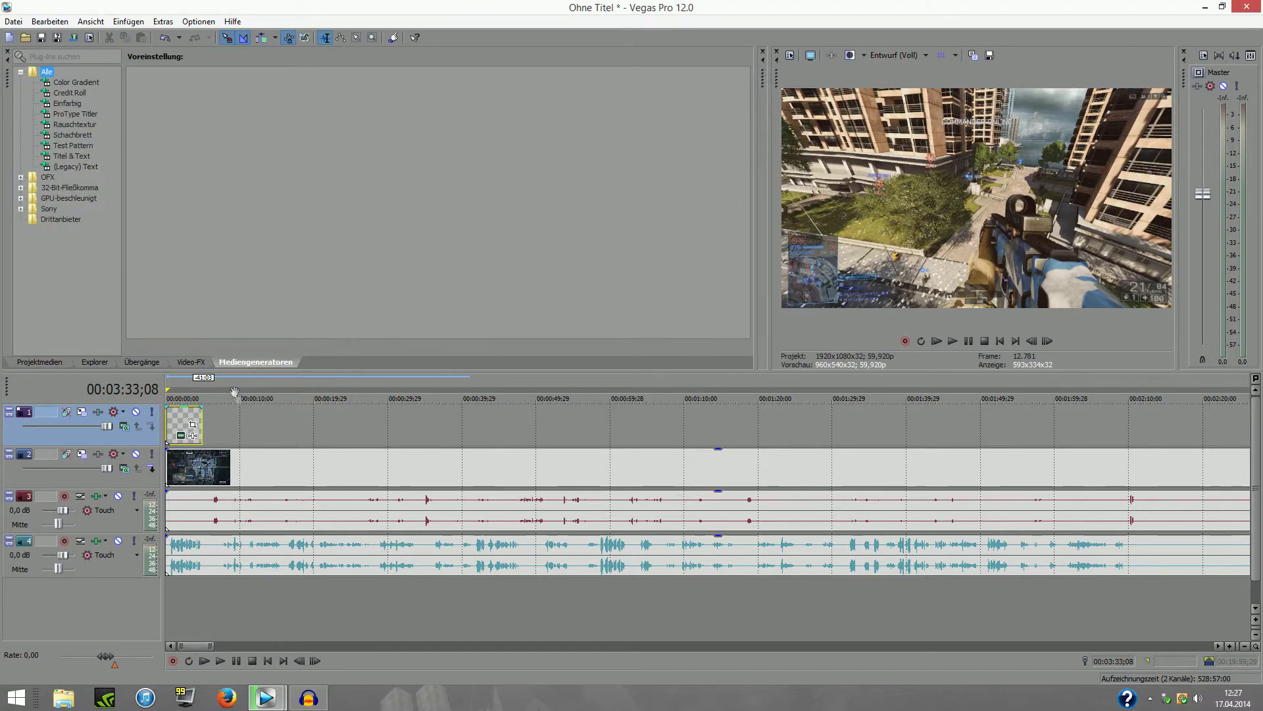
pyautogui.click(77, 146)
pyautogui.click(79, 157)
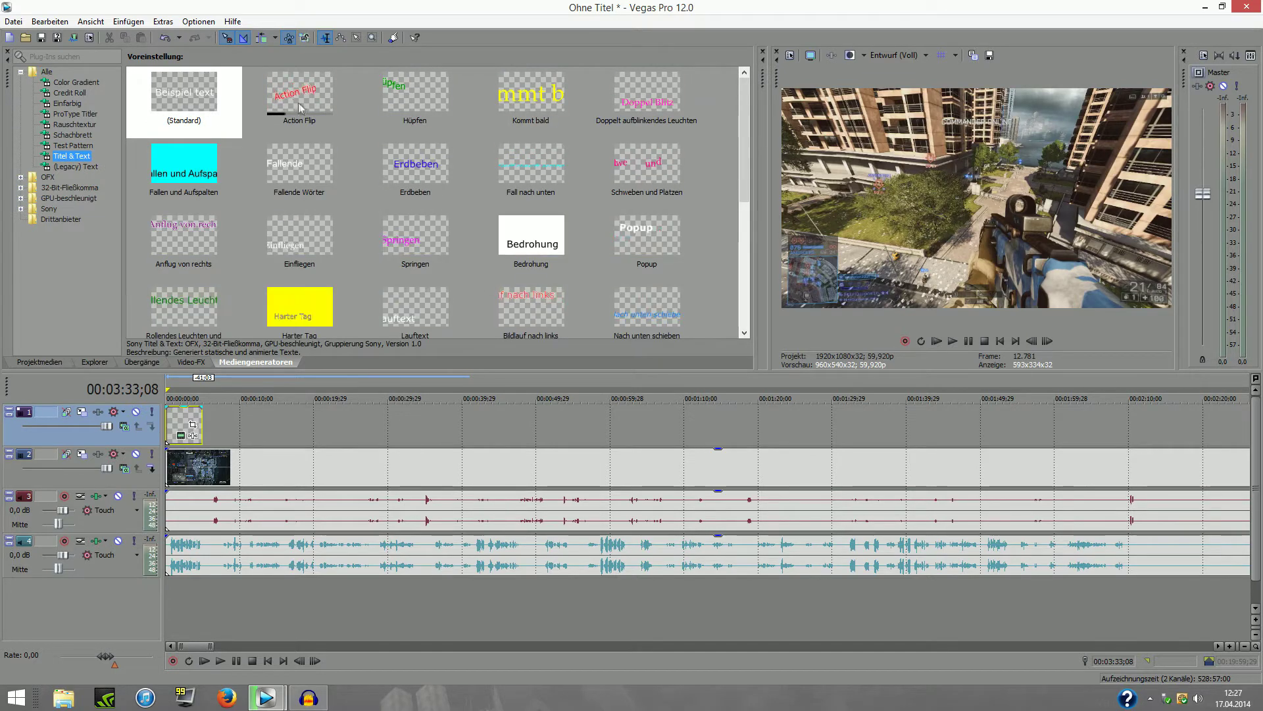
pyautogui.moveTo(267, 696)
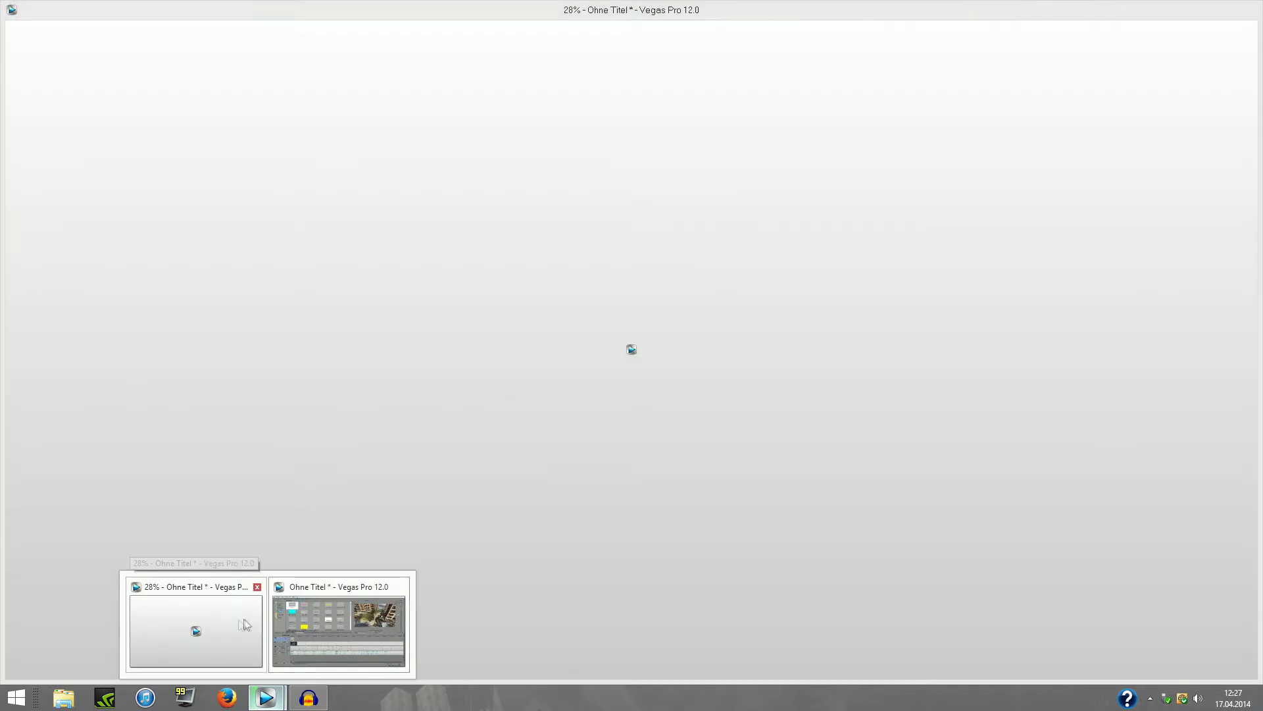
pyautogui.click(224, 620)
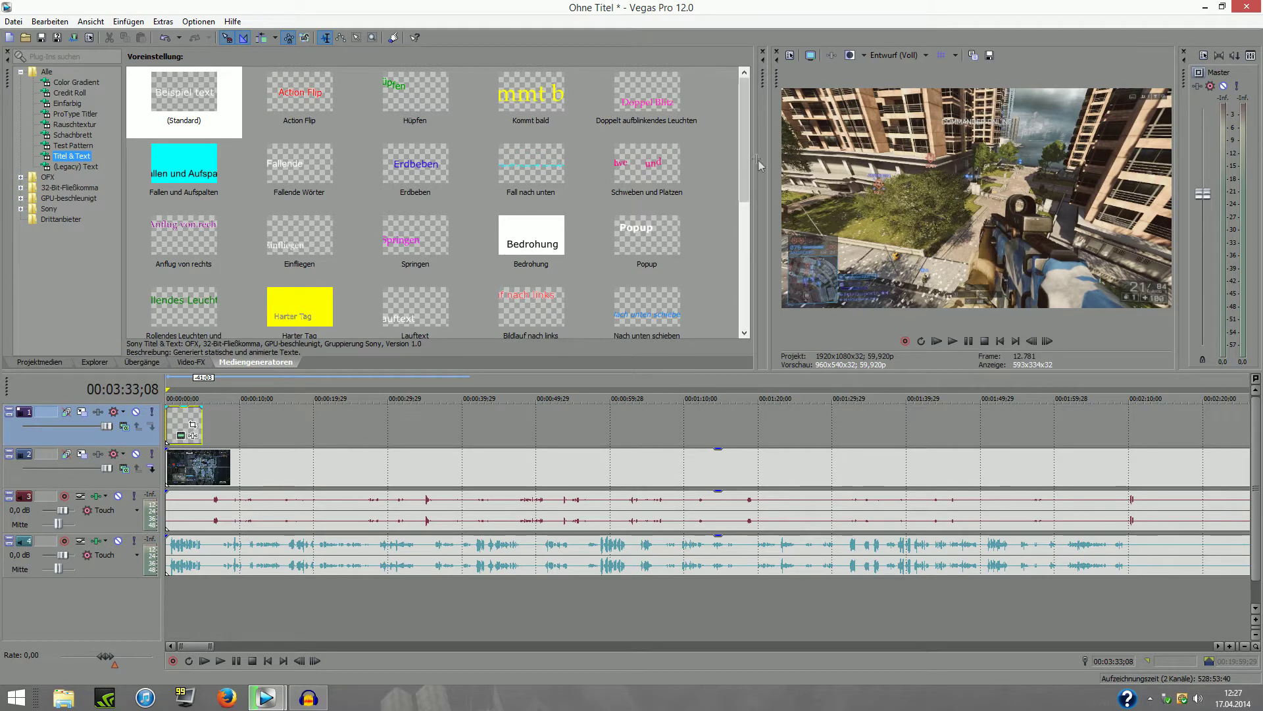
pyautogui.moveTo(748, 160); pyautogui.dragTo(716, 156)
pyautogui.click(73, 135)
pyautogui.click(71, 124)
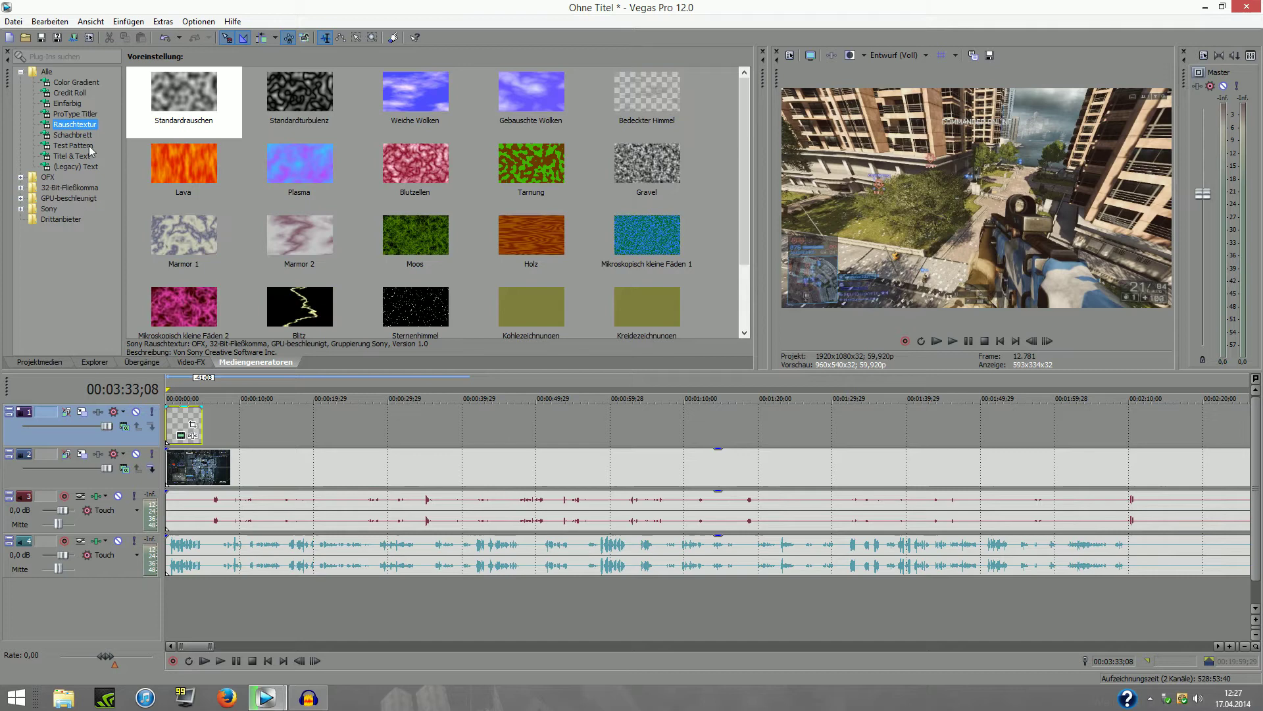
pyautogui.click(85, 154)
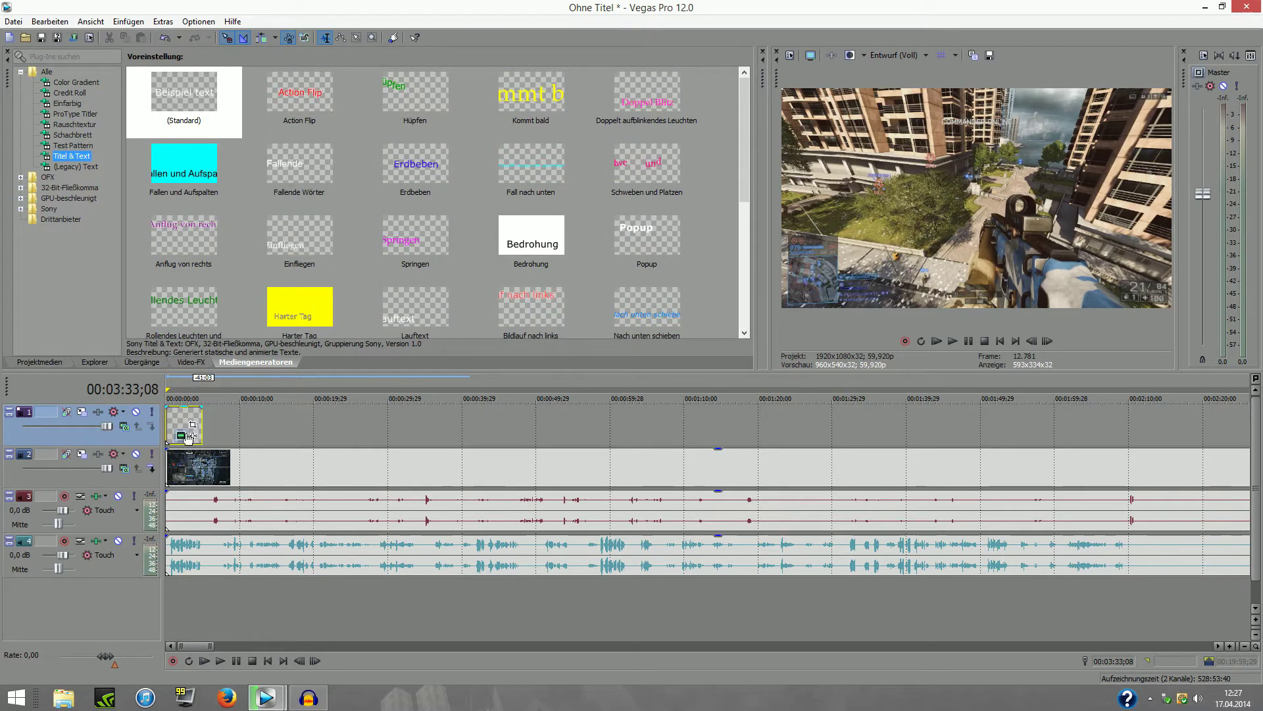
# Step: Set the animation of the text clip at the timeline's start to Action-Flip
pyautogui.moveTo(303, 102); pyautogui.dragTo(203, 421)
pyautogui.rightClick(261, 414)
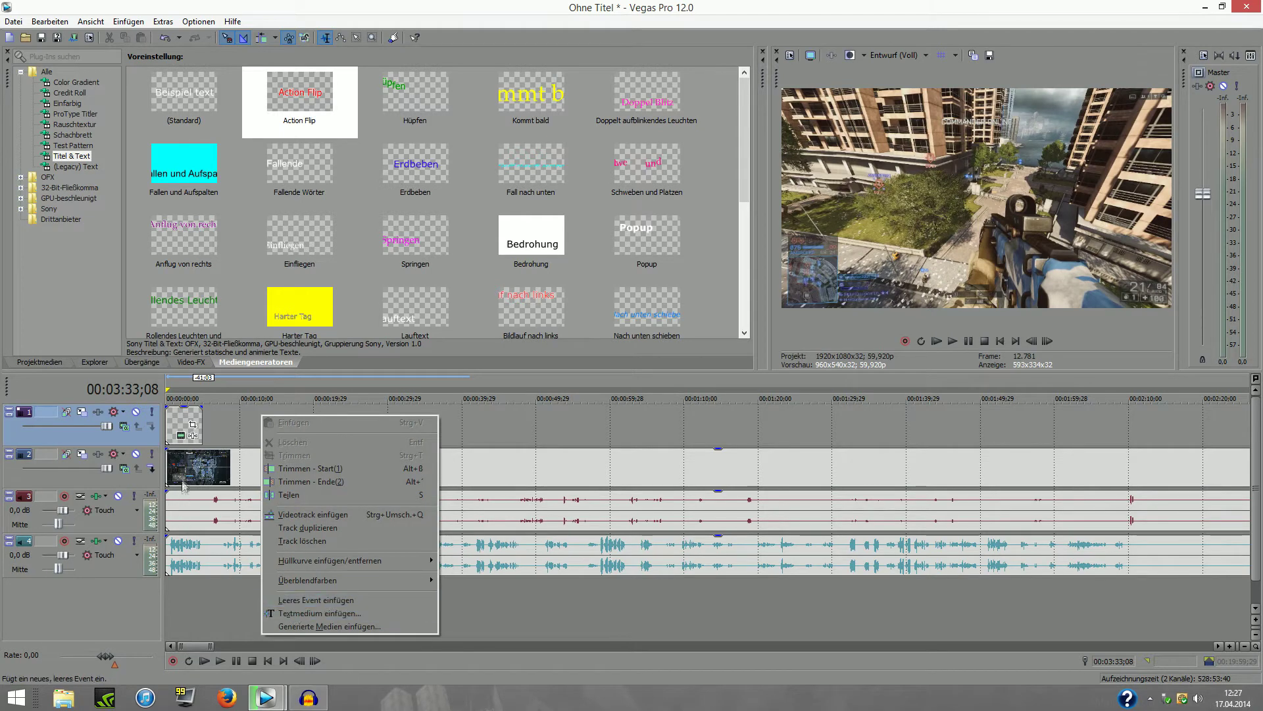
pyautogui.click(182, 437)
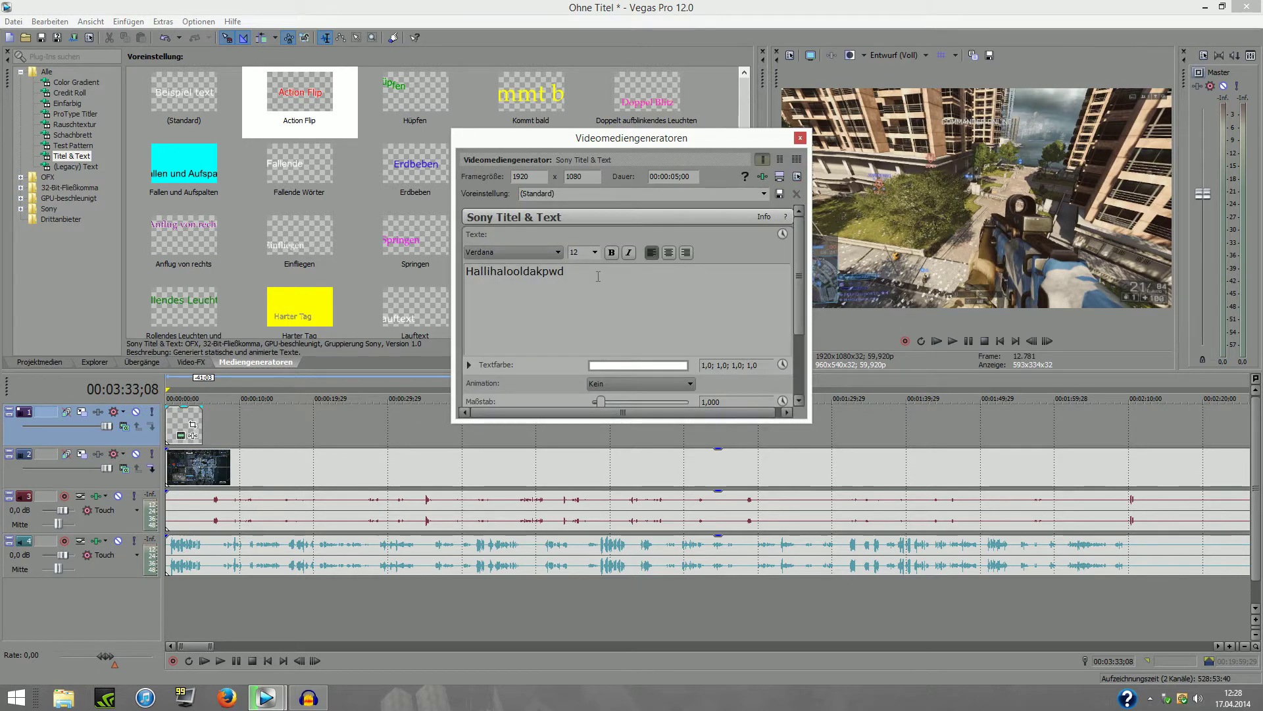
pyautogui.click(637, 385)
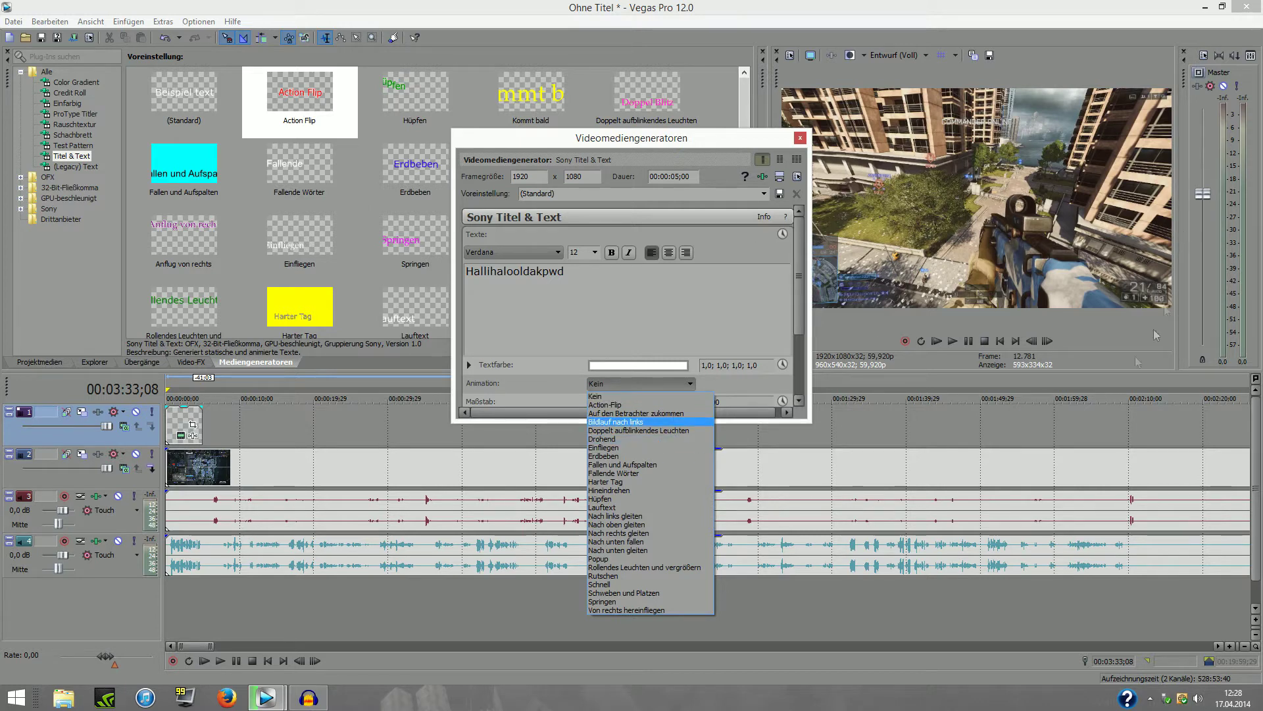
pyautogui.click(627, 405)
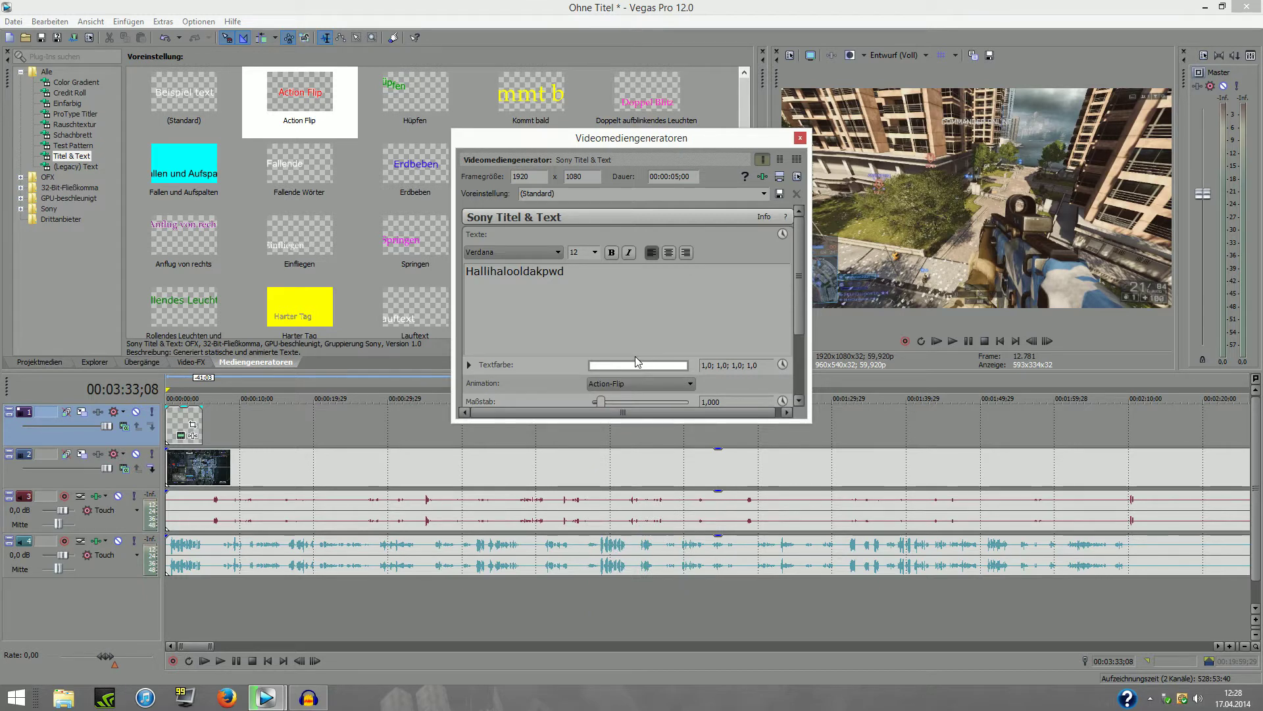
pyautogui.doubleClick(653, 291)
pyautogui.click(800, 138)
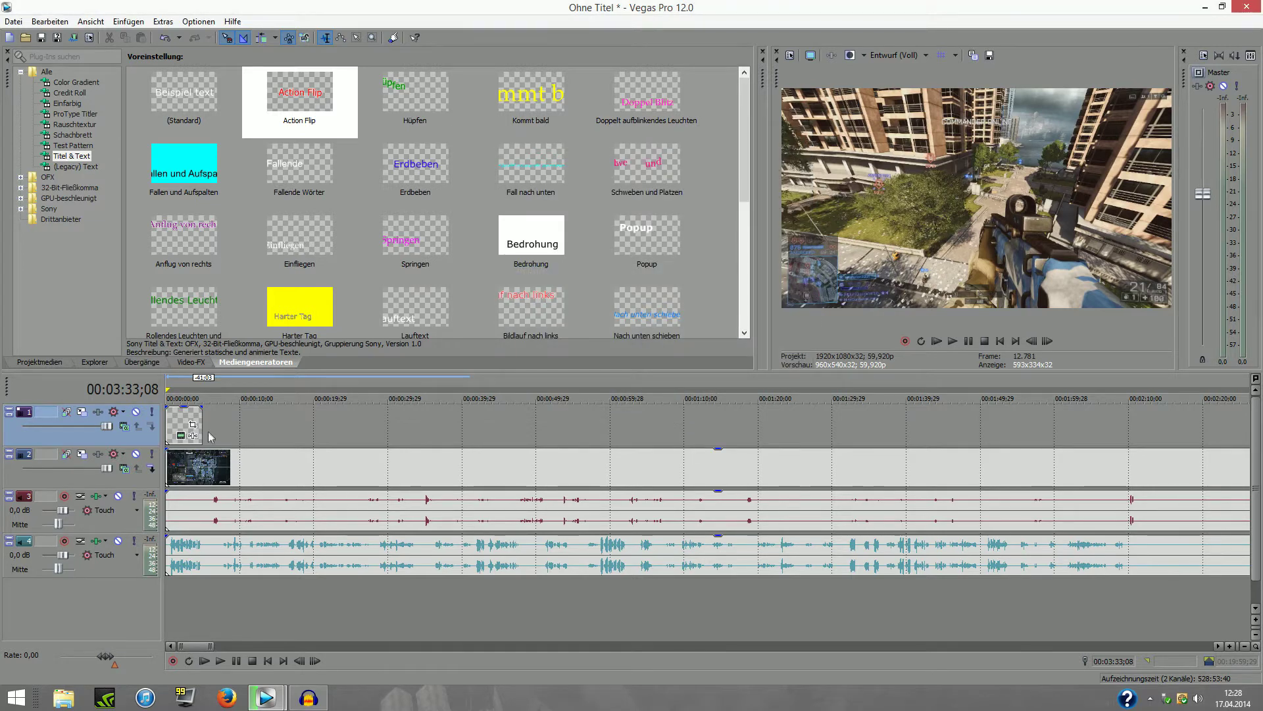
# Step: Extend the end of the text clip to about 12 seconds on the timeline
pyautogui.scroll(10, 208, 432)
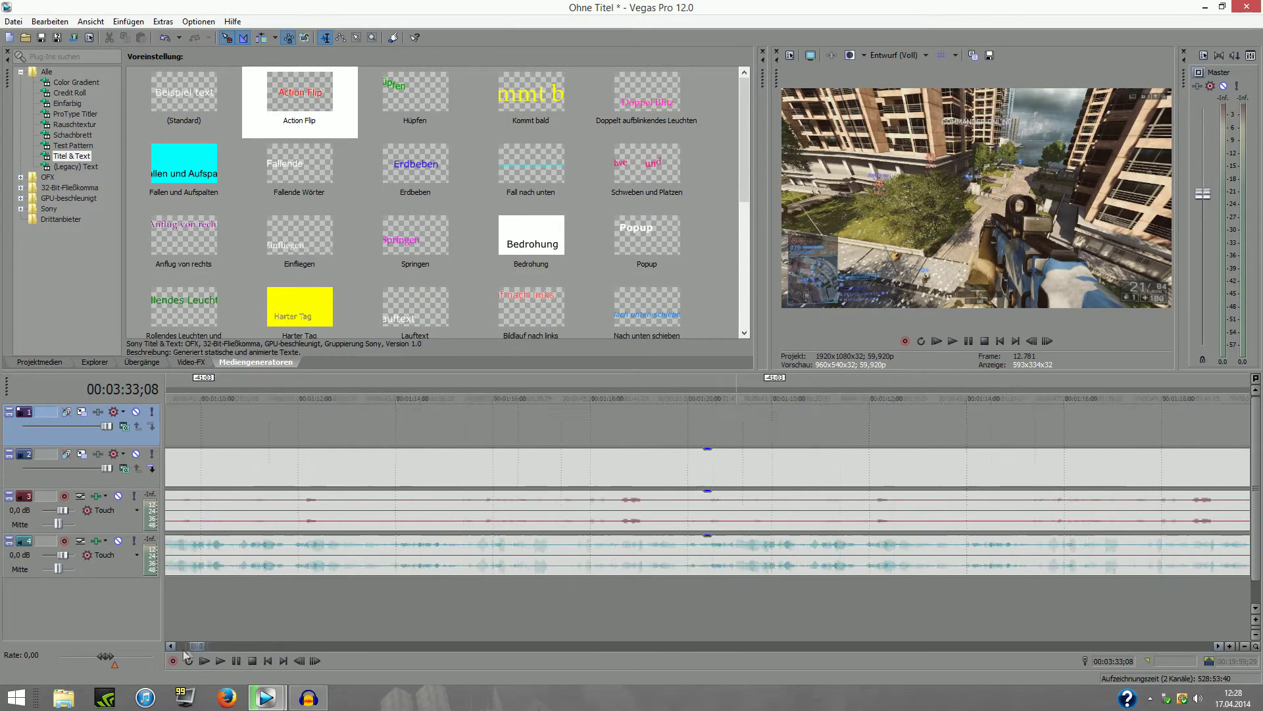
pyautogui.moveTo(196, 645); pyautogui.dragTo(182, 645)
pyautogui.moveTo(410, 424); pyautogui.dragTo(757, 424)
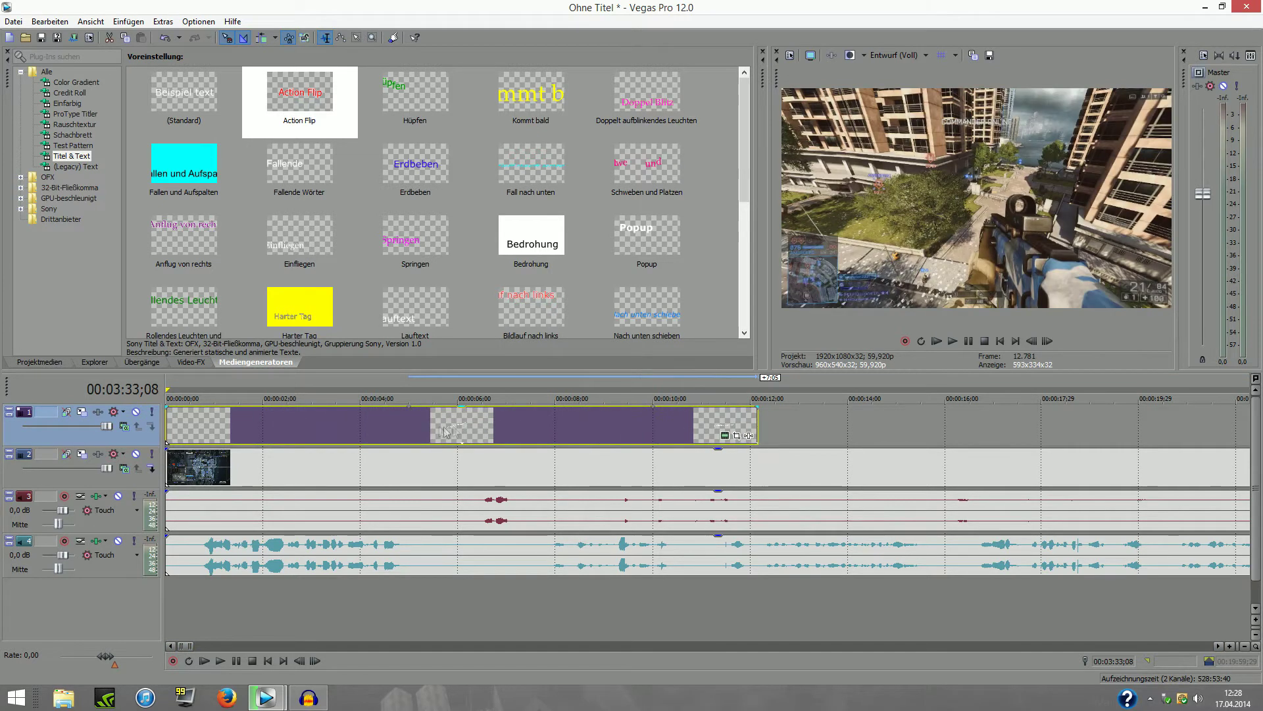
# Step: Play the animated text over the gameplay video from 00:00:04;00 and stop the playback
pyautogui.moveTo(410, 412)
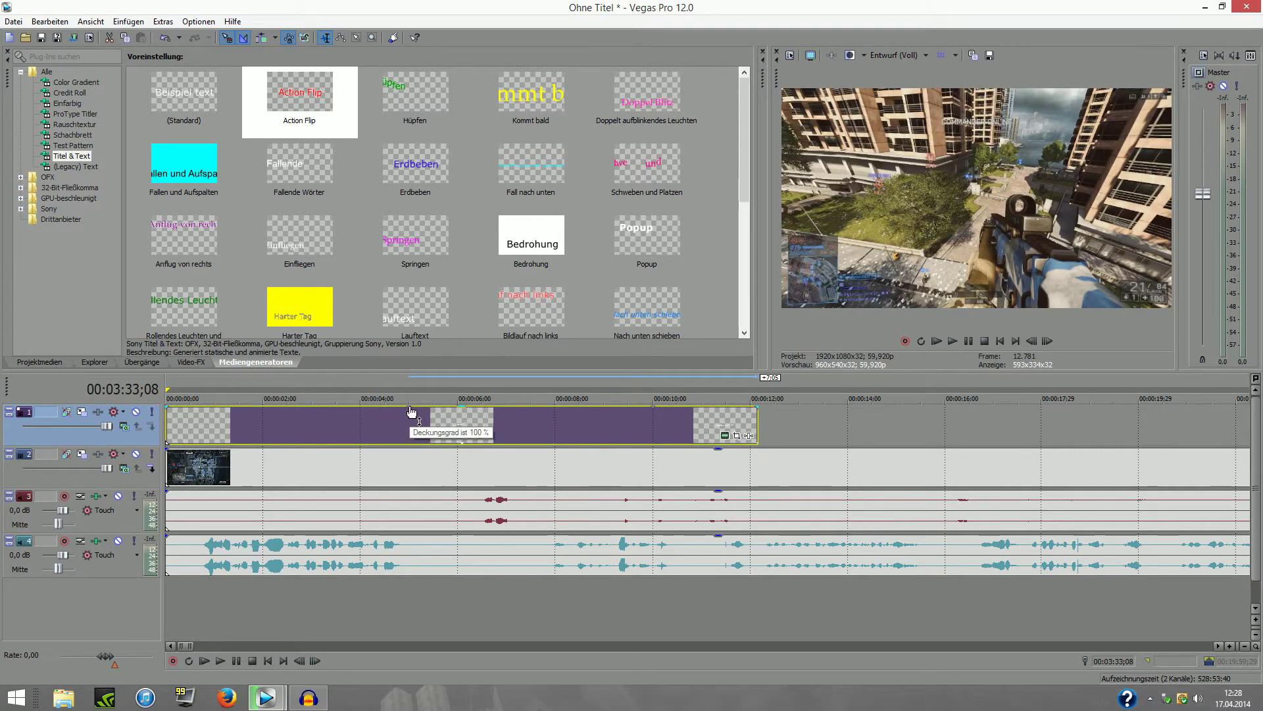
pyautogui.click(360, 414)
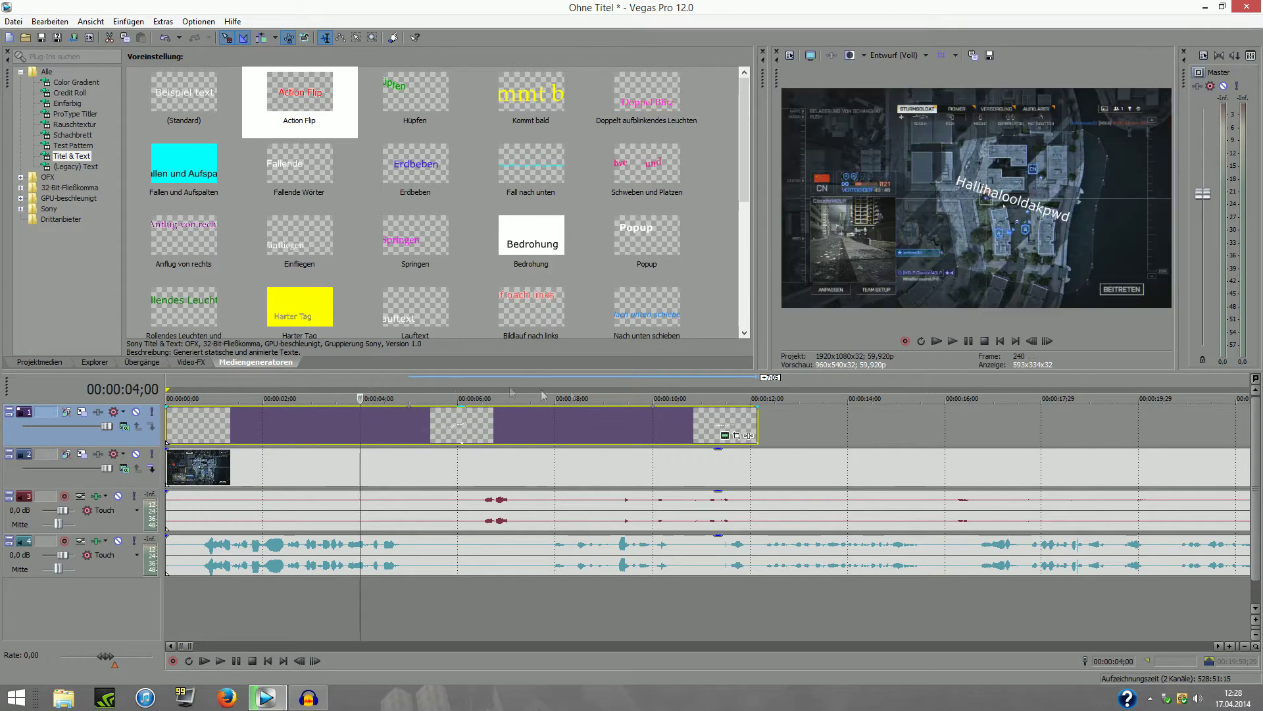
pyautogui.click(953, 340)
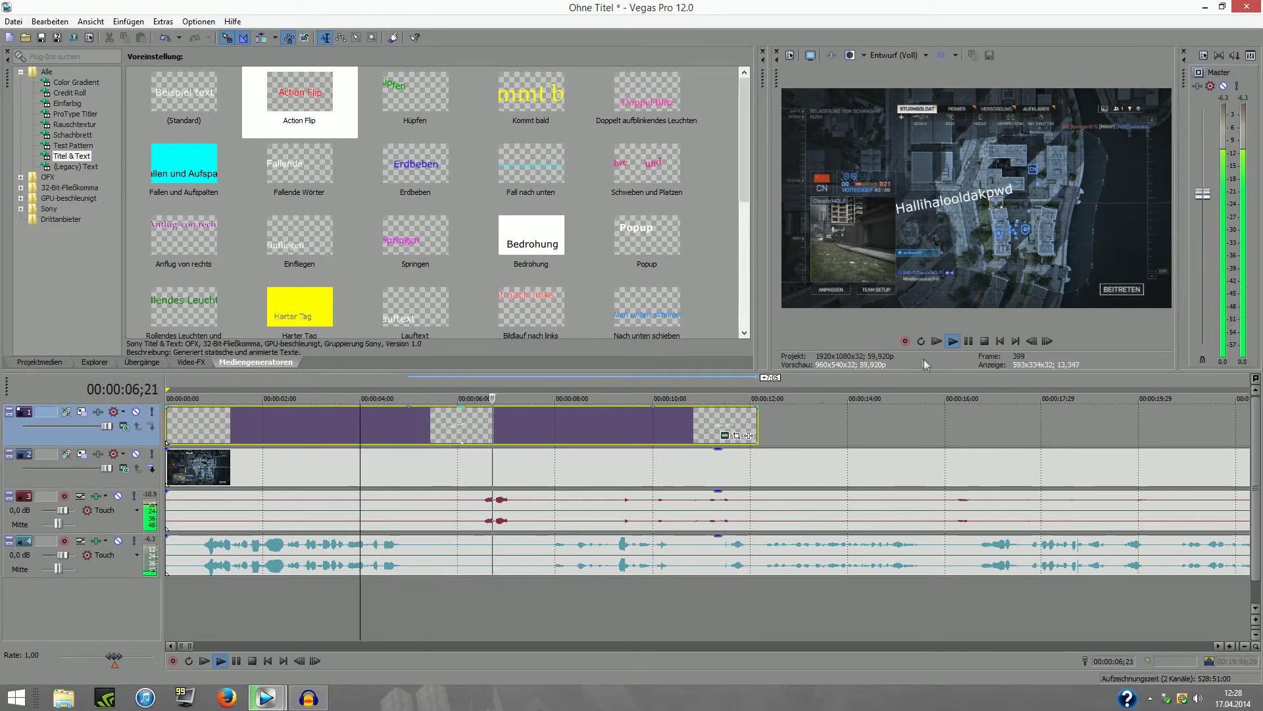
pyautogui.press('space')
# Step: Shorten the text clip to about 5 seconds and set the loop region from 00:00:00;00 to 00:19:59;29
pyautogui.moveTo(757, 432); pyautogui.dragTo(436, 421)
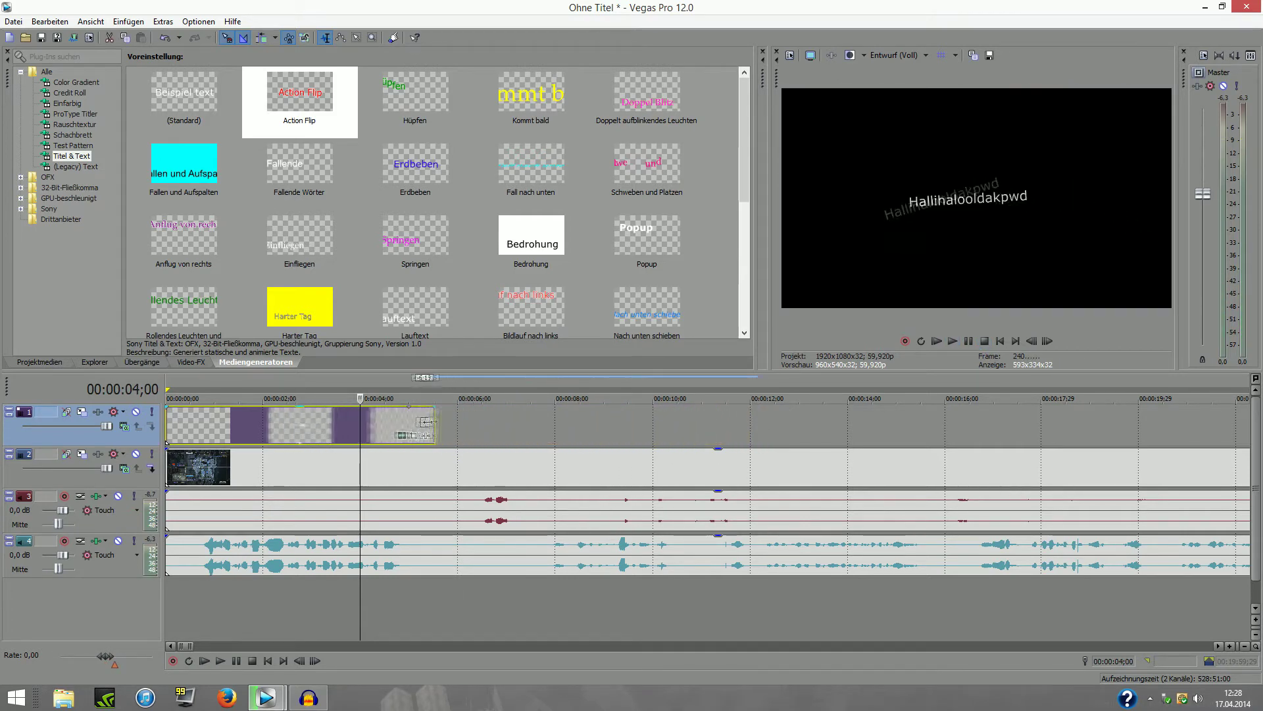
pyautogui.press('Home')
pyautogui.doubleClick(242, 379)
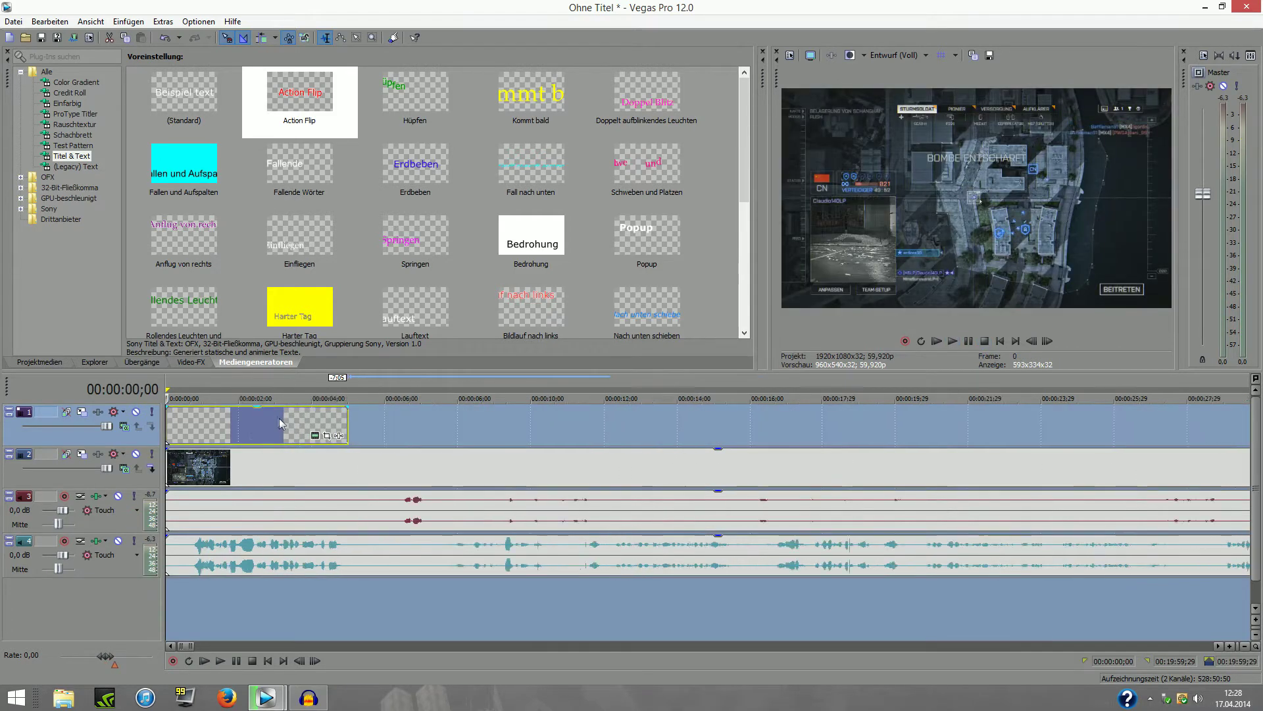
pyautogui.scroll(-2, 279, 421)
pyautogui.scroll(-2, 264, 424)
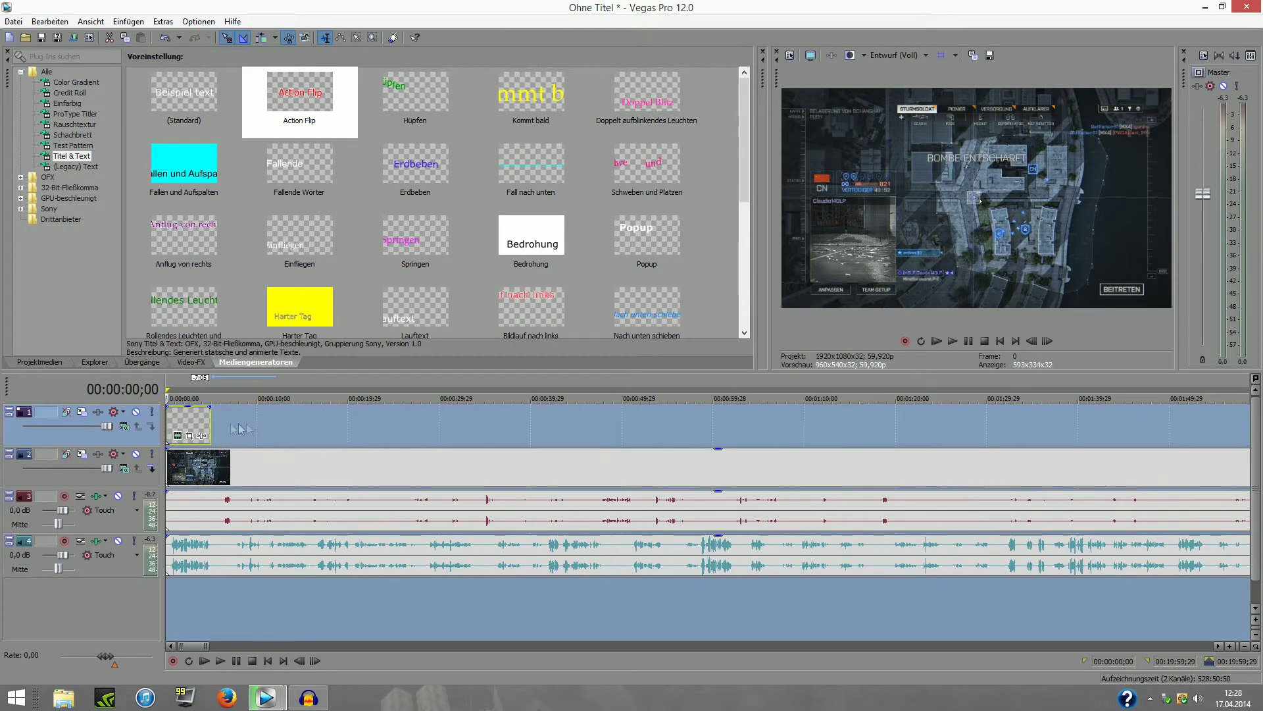
# Step: Move the voice recording onto a new audio track below and back to audio track 4
pyautogui.scroll(-4, 215, 427)
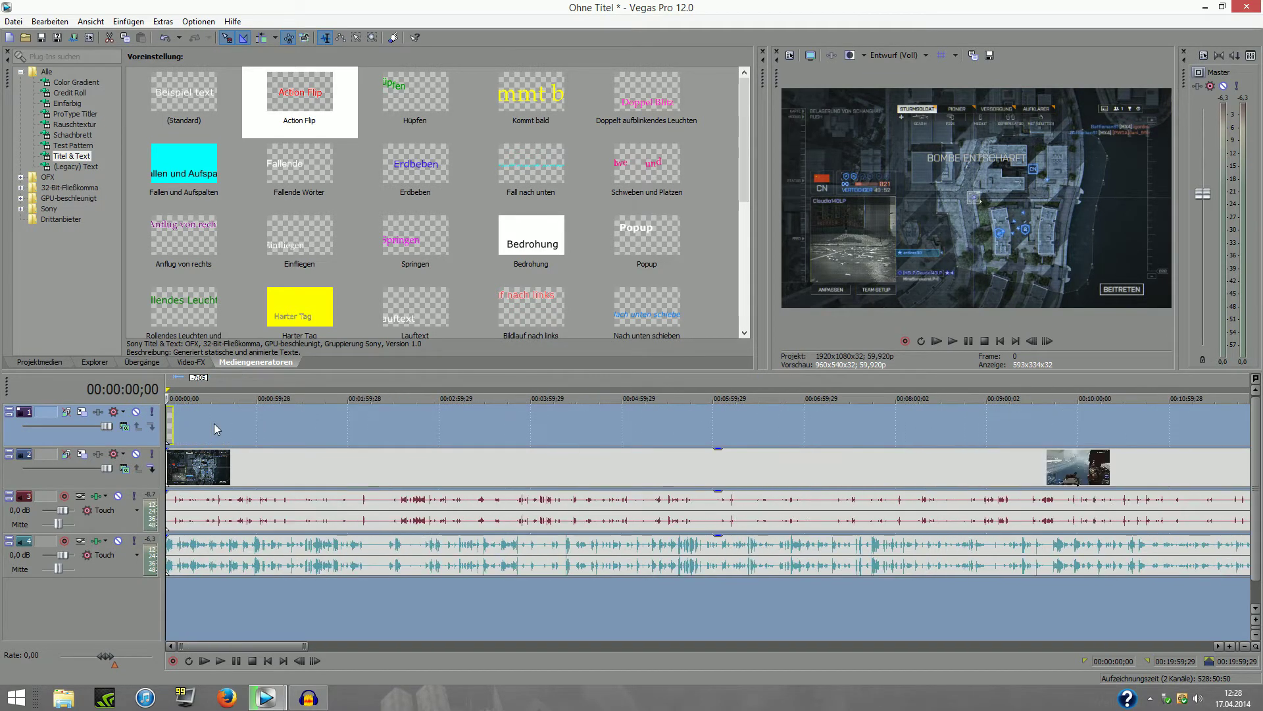
pyautogui.scroll(-5, 214, 424)
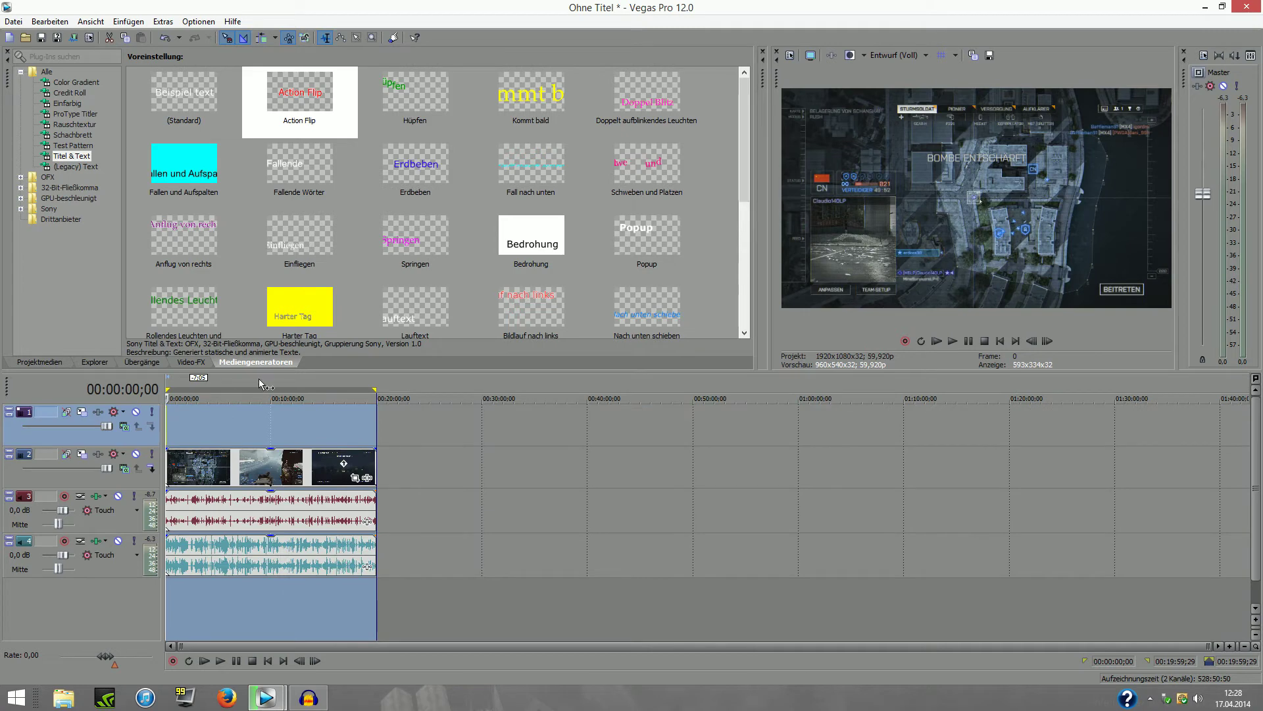
pyautogui.moveTo(276, 553); pyautogui.dragTo(314, 596)
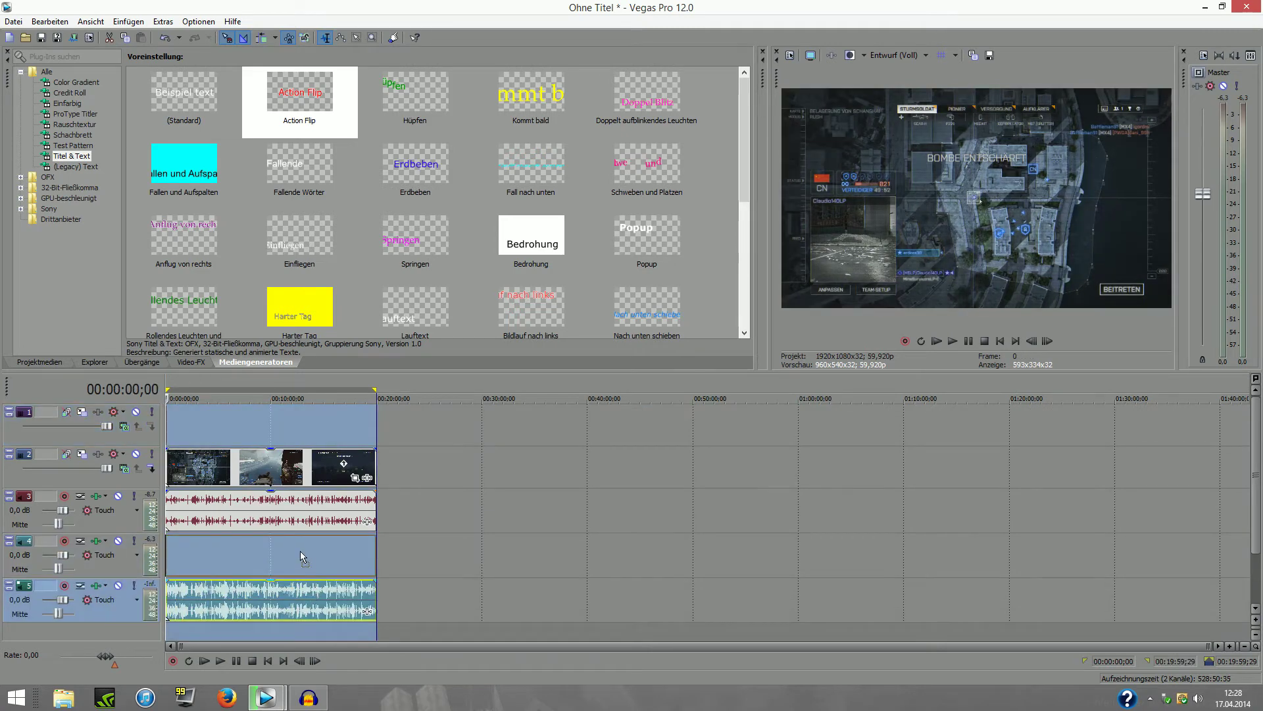
pyautogui.moveTo(300, 551); pyautogui.dragTo(300, 551)
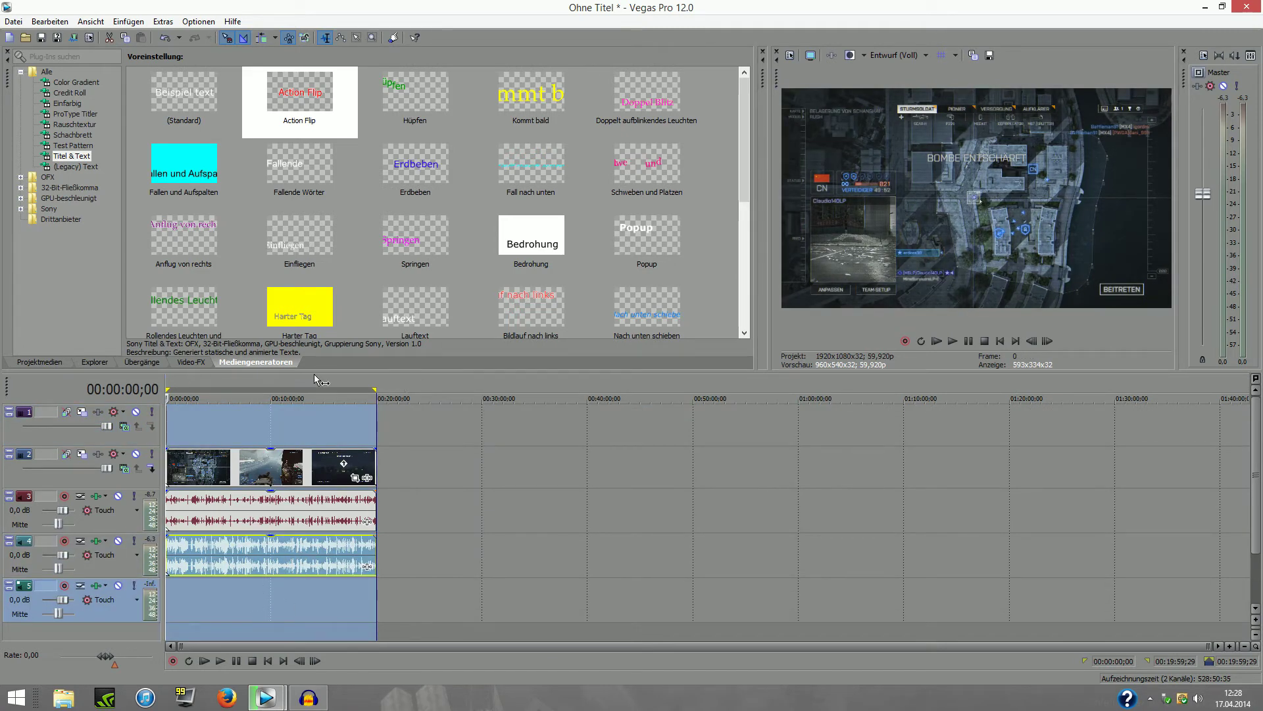
# Step: Play the opening of the project with the text overlay from 00:00:00;00 and stop the playback
pyautogui.click(952, 341)
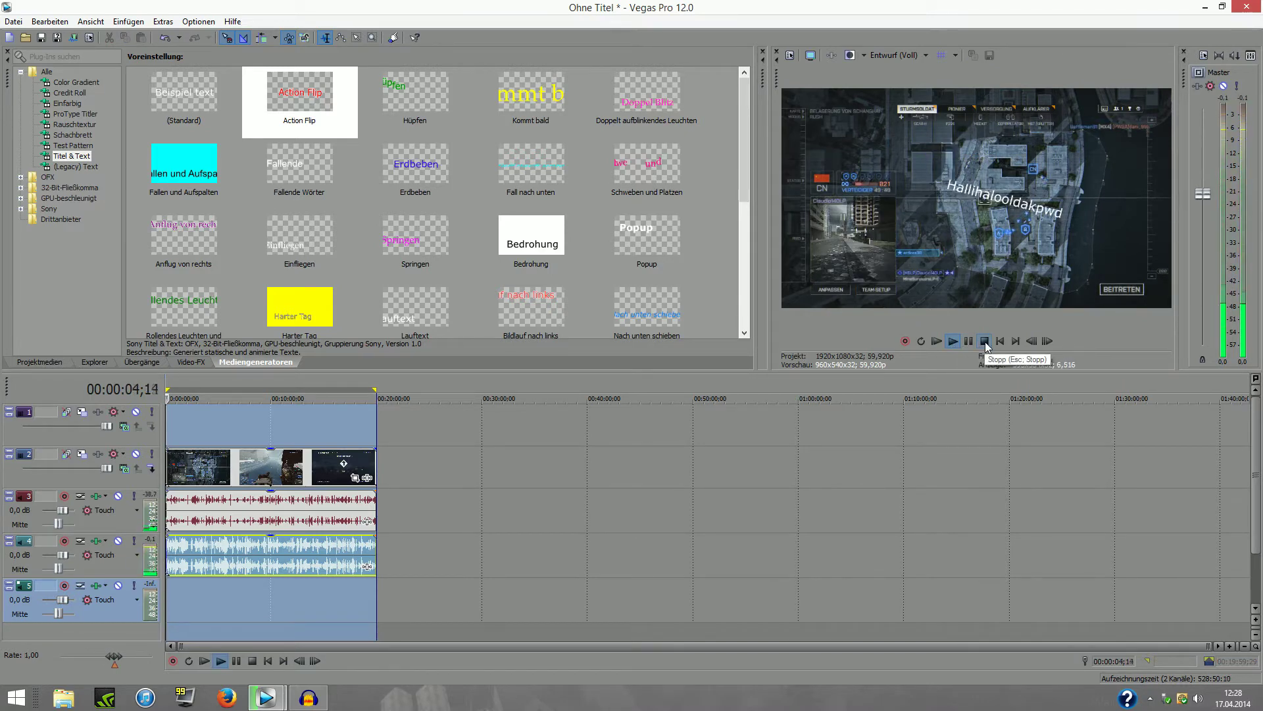
pyautogui.click(985, 341)
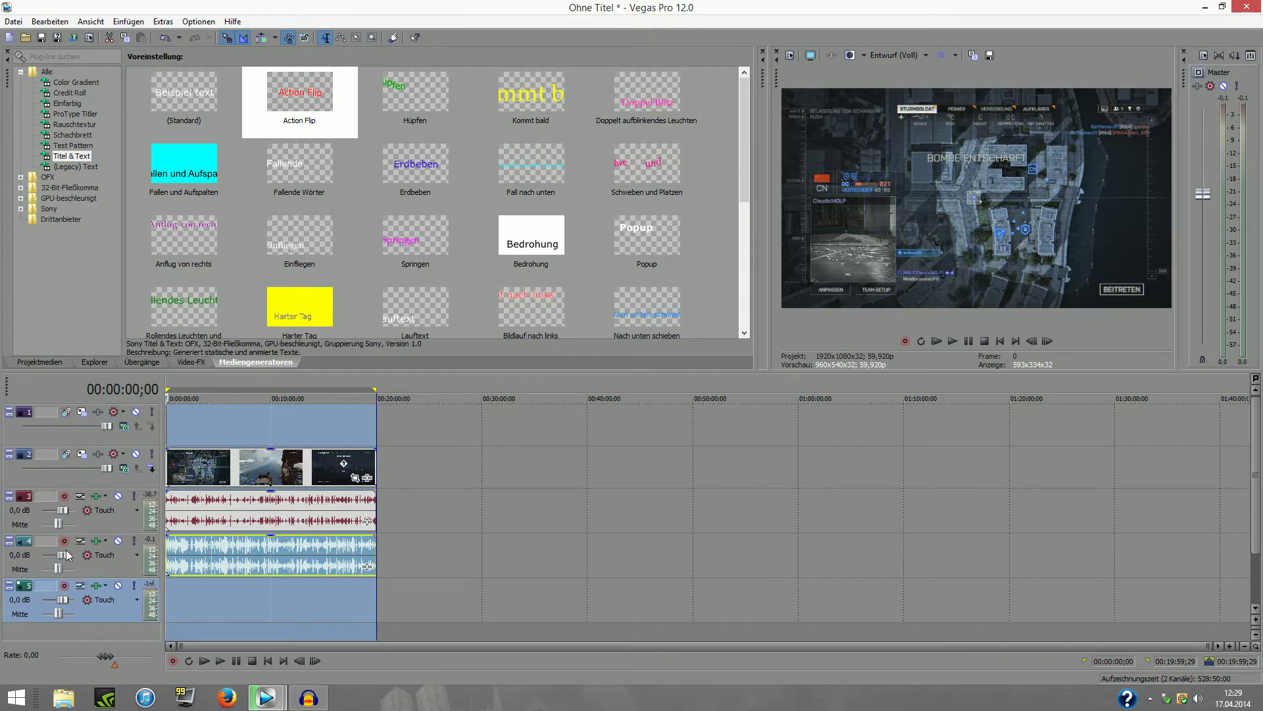
# Step: Raise the volume of audio track 3 to 3,0 dB and reset the volume of audio track 4 to 0,0 dB
pyautogui.moveTo(64, 554); pyautogui.dragTo(58, 559)
pyautogui.doubleClick(58, 560)
pyautogui.scroll(3, 57, 555)
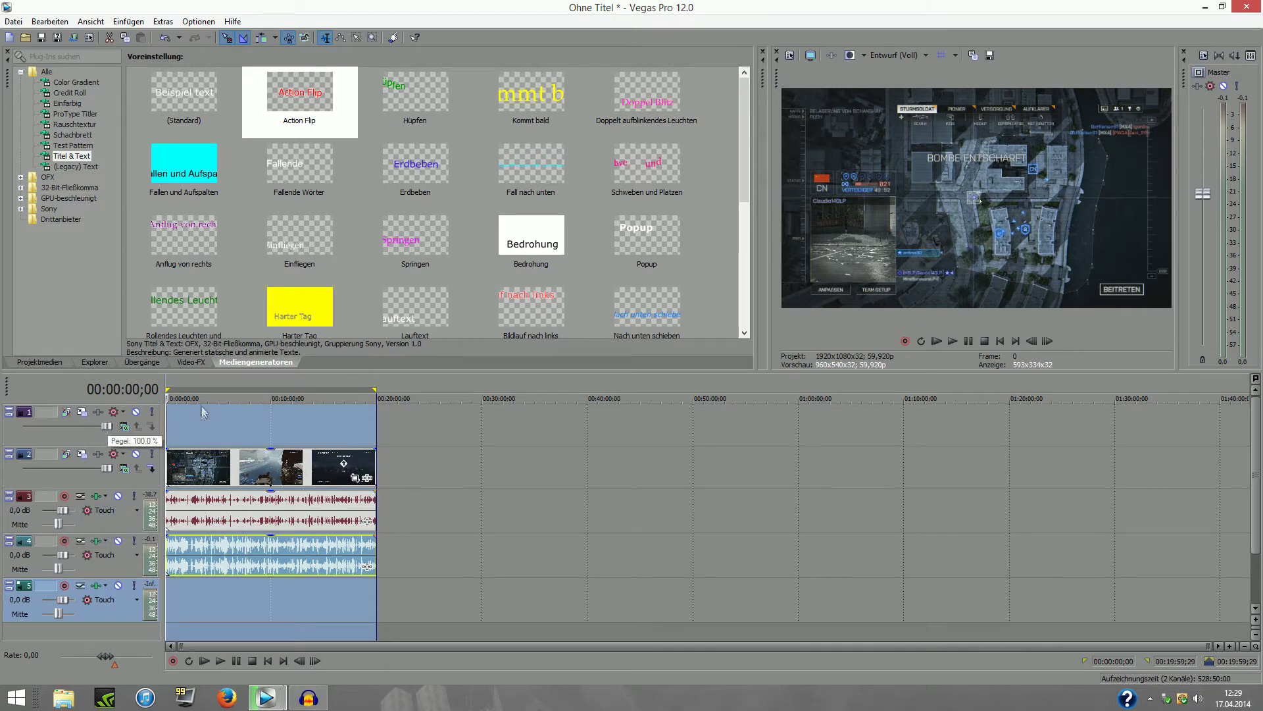
pyautogui.moveTo(102, 468)
pyautogui.mouseDown()
pyautogui.moveTo(23, 468)
pyautogui.moveTo(108, 479)
pyautogui.mouseUp()
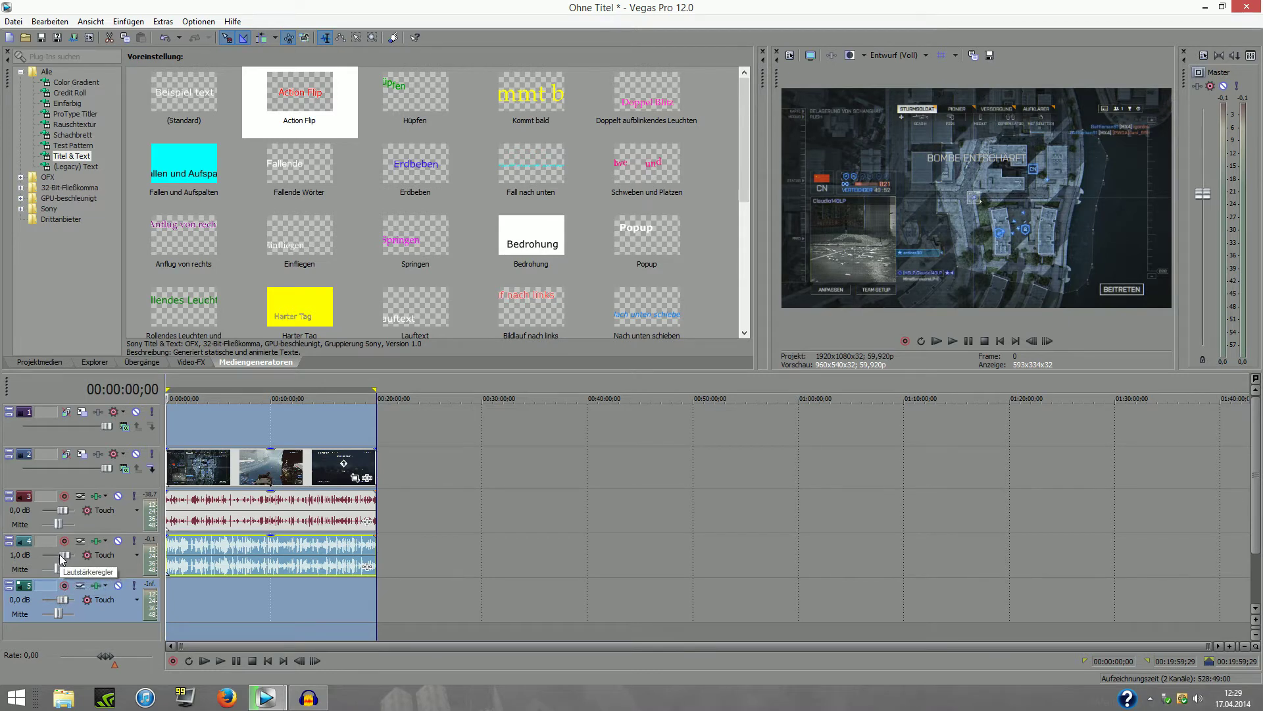
pyautogui.moveTo(59, 554); pyautogui.dragTo(156, 550)
pyautogui.scroll(4, 75, 557)
pyautogui.doubleClick(73, 554)
pyautogui.scroll(3, 56, 514)
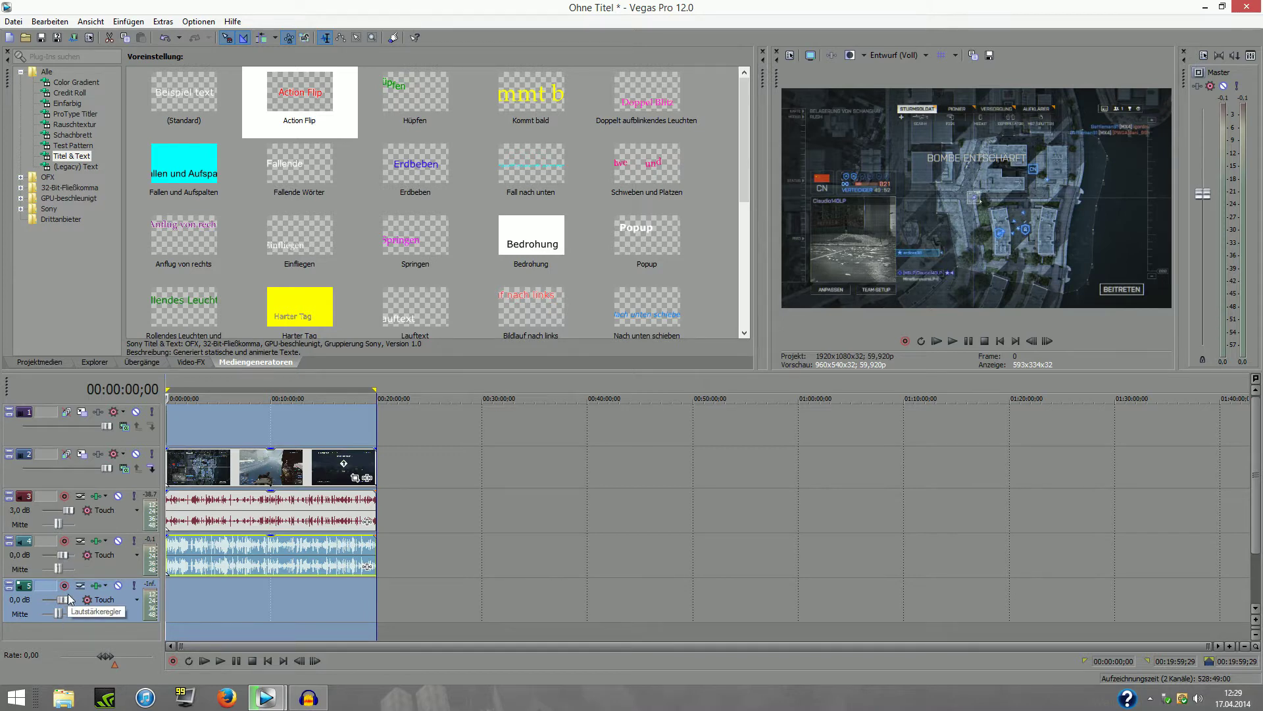
# Step: Delete the empty audio track 5 and reselect the loop region from 00:00:00;00 to 00:19:59;29
pyautogui.rightClick(251, 599)
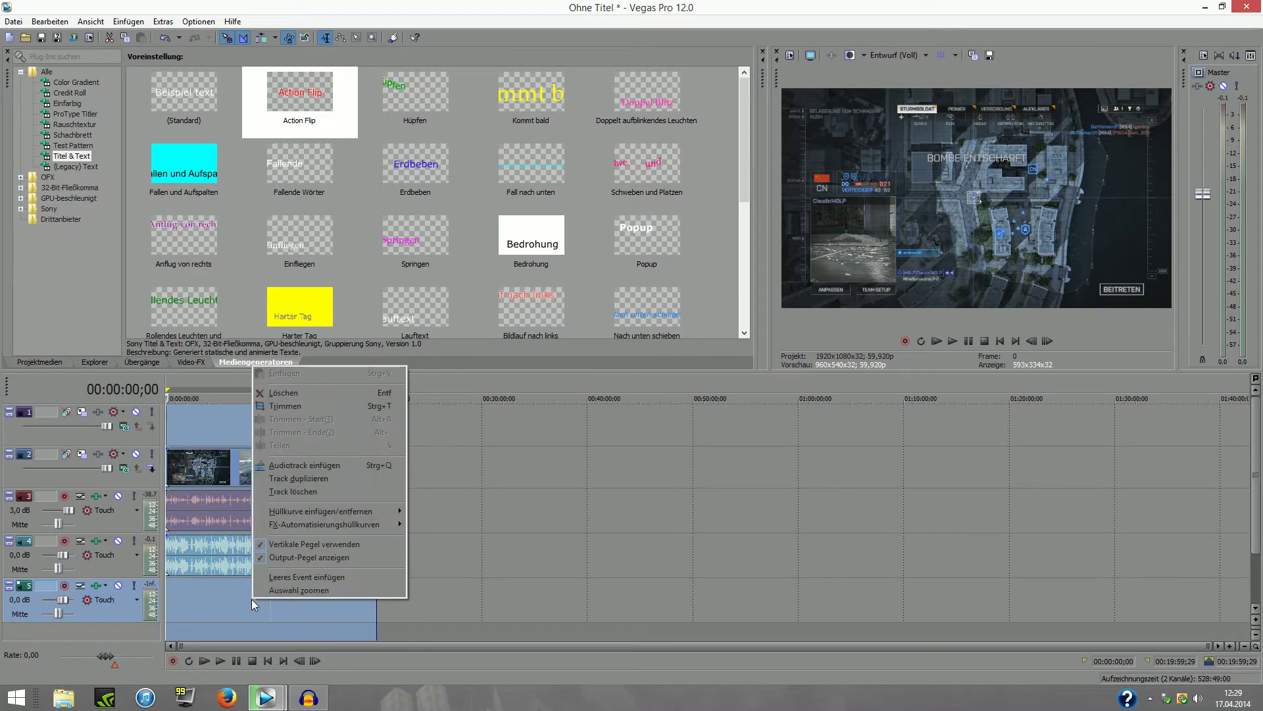
pyautogui.click(220, 607)
pyautogui.click(187, 602)
pyautogui.rightClick(184, 604)
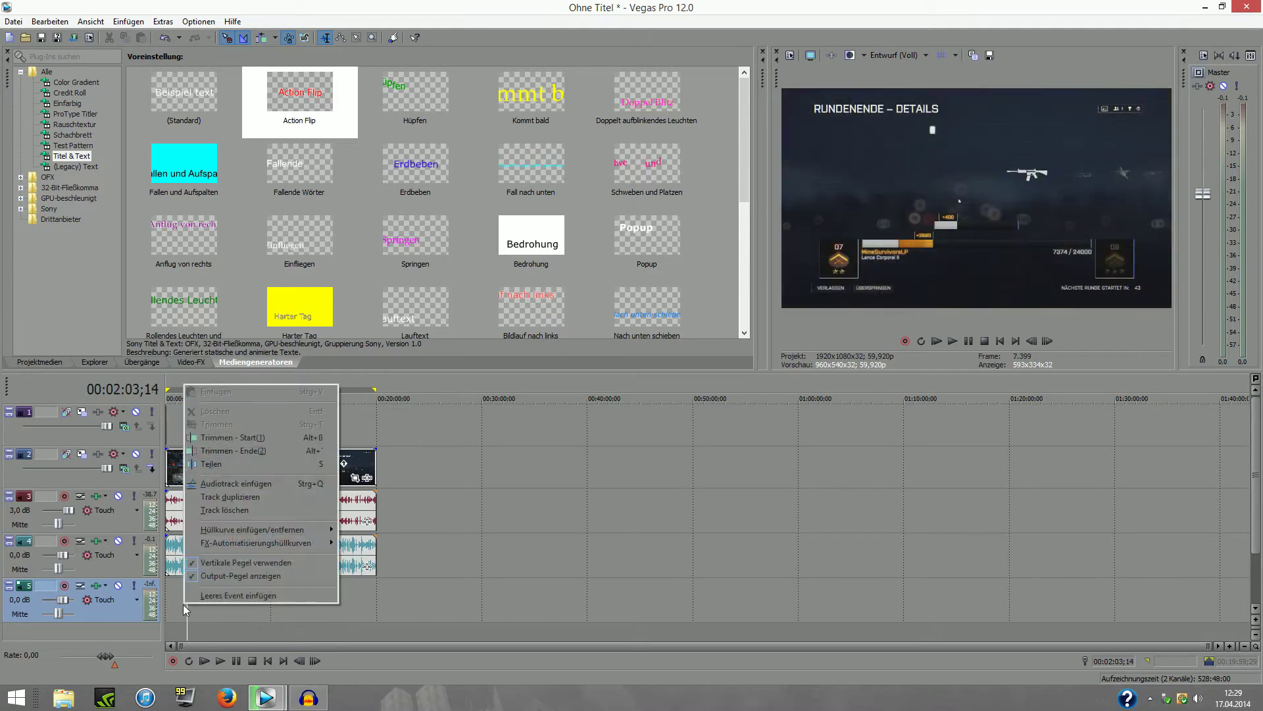
pyautogui.click(224, 509)
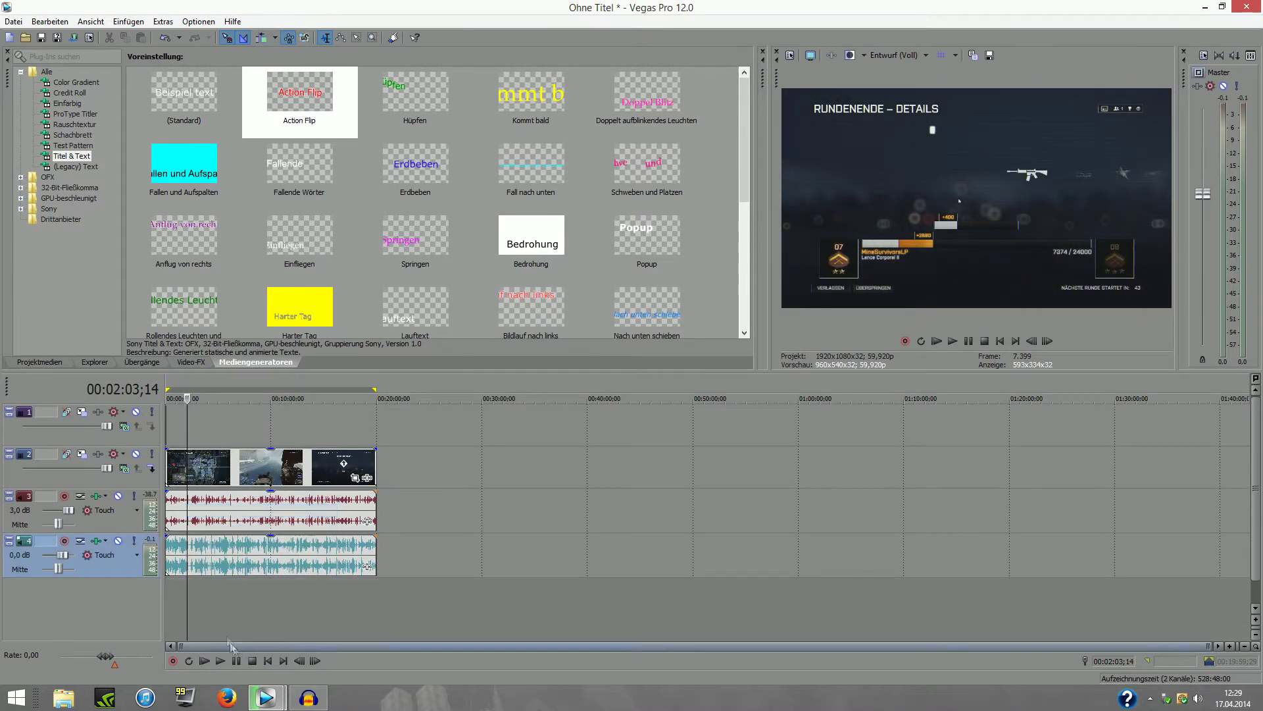
pyautogui.click(230, 380)
pyautogui.doubleClick(231, 380)
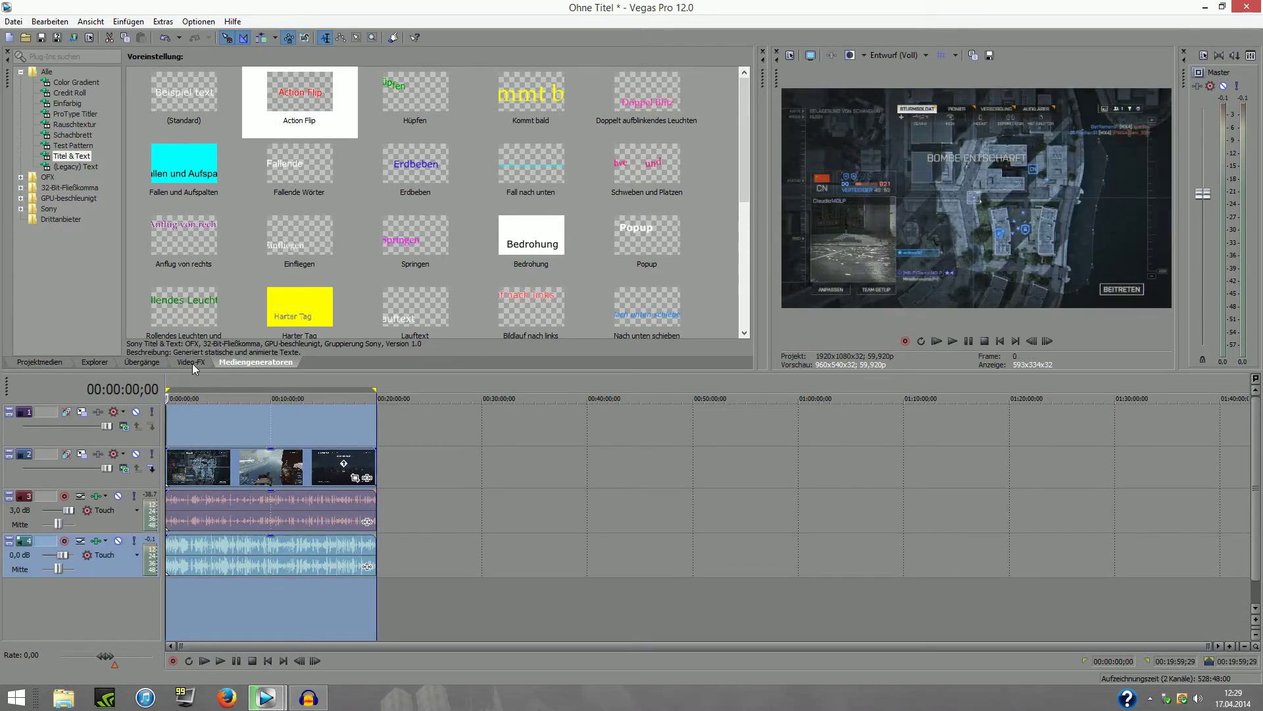
# Step: Browse the available video effects, including the presets of Farbkorrektur and HSL-Anpassung
pyautogui.click(193, 364)
pyautogui.moveTo(113, 157)
pyautogui.mouseDown()
pyautogui.moveTo(117, 231)
pyautogui.moveTo(118, 172)
pyautogui.mouseUp()
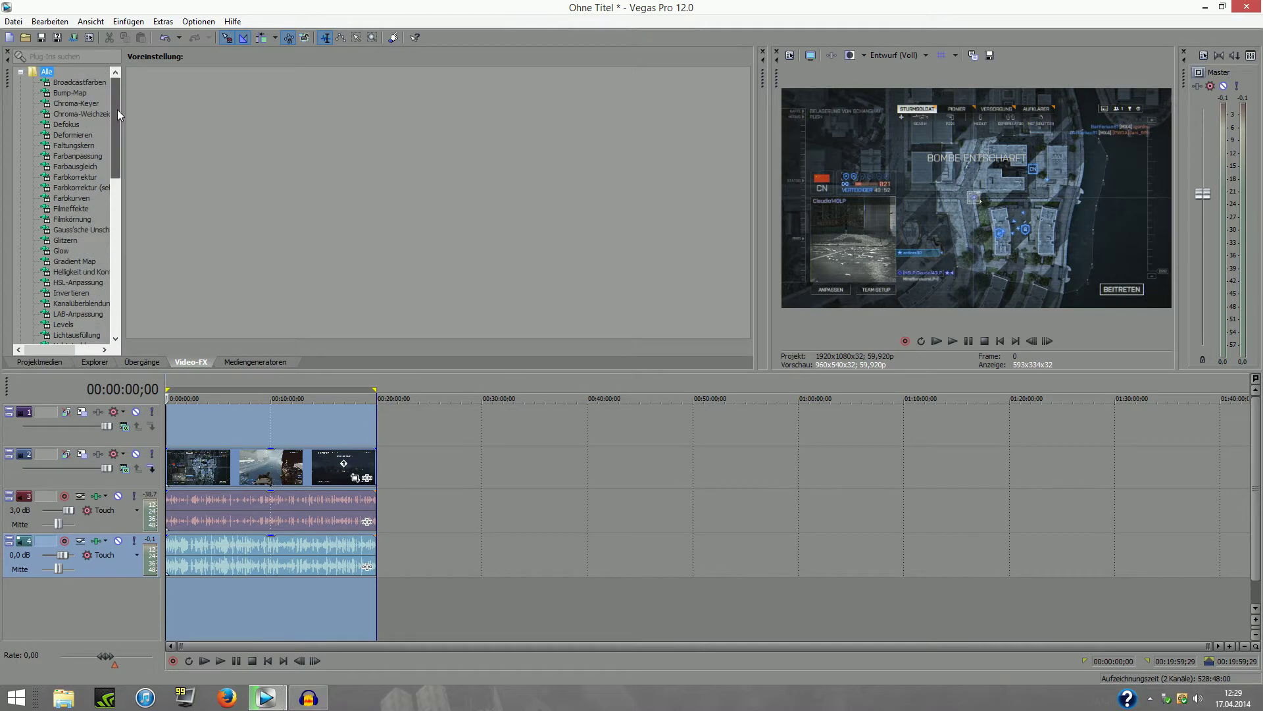
pyautogui.scroll(2, 86, 180)
pyautogui.click(86, 178)
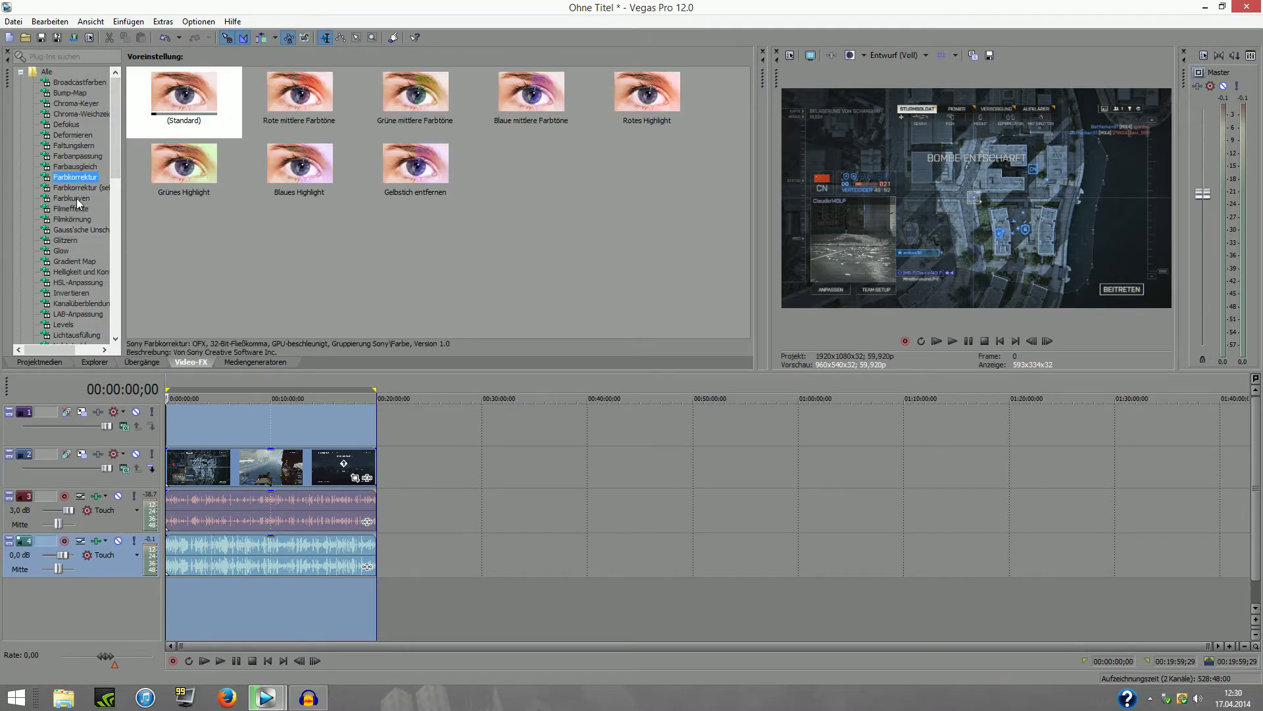
pyautogui.click(73, 281)
pyautogui.scroll(-3, 73, 282)
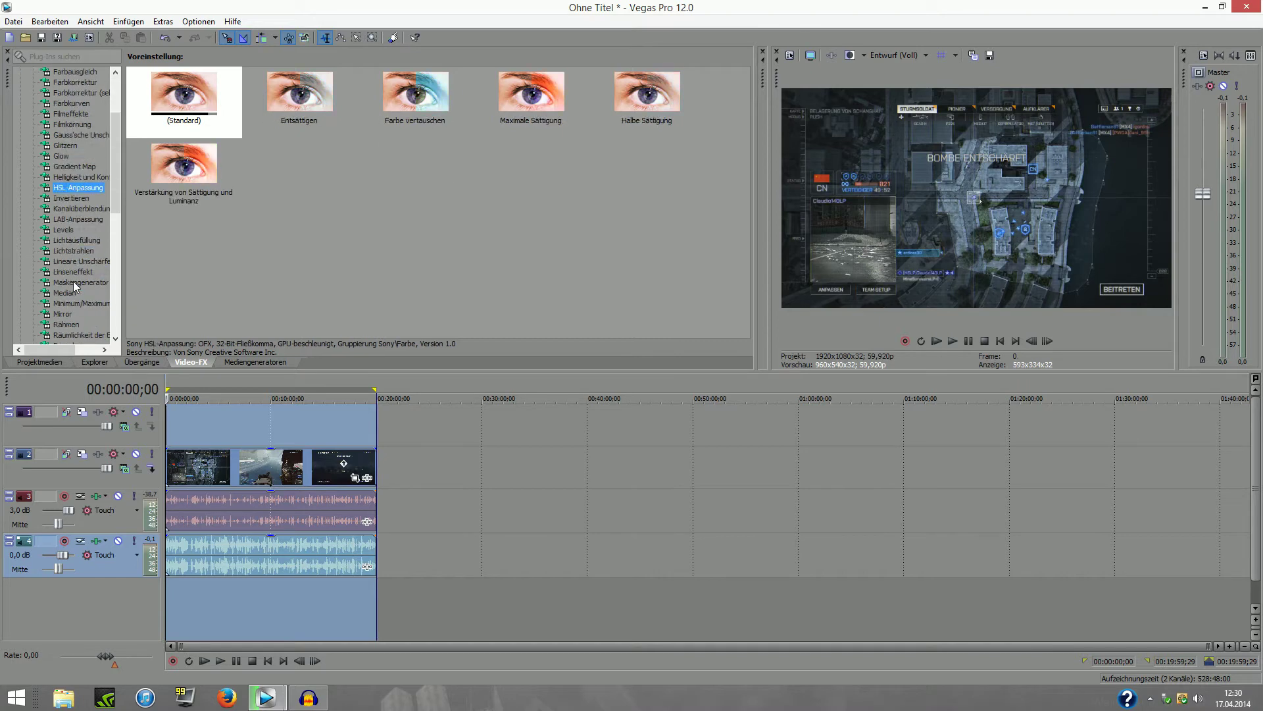
pyautogui.scroll(-4, 89, 320)
pyautogui.scroll(-2, 91, 325)
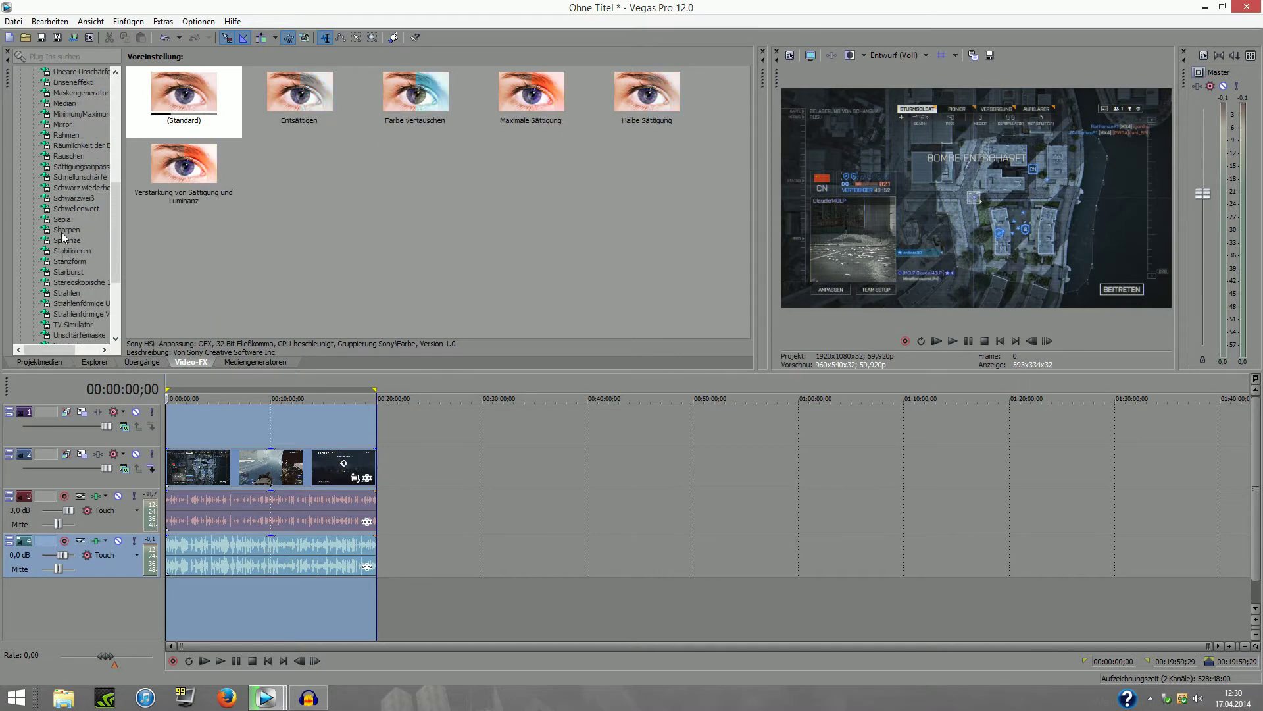
# Step: Search the video effects for "hell" and apply the Heller preset of Helligkeit und Kontrast to the #029 video clip
pyautogui.click(66, 57)
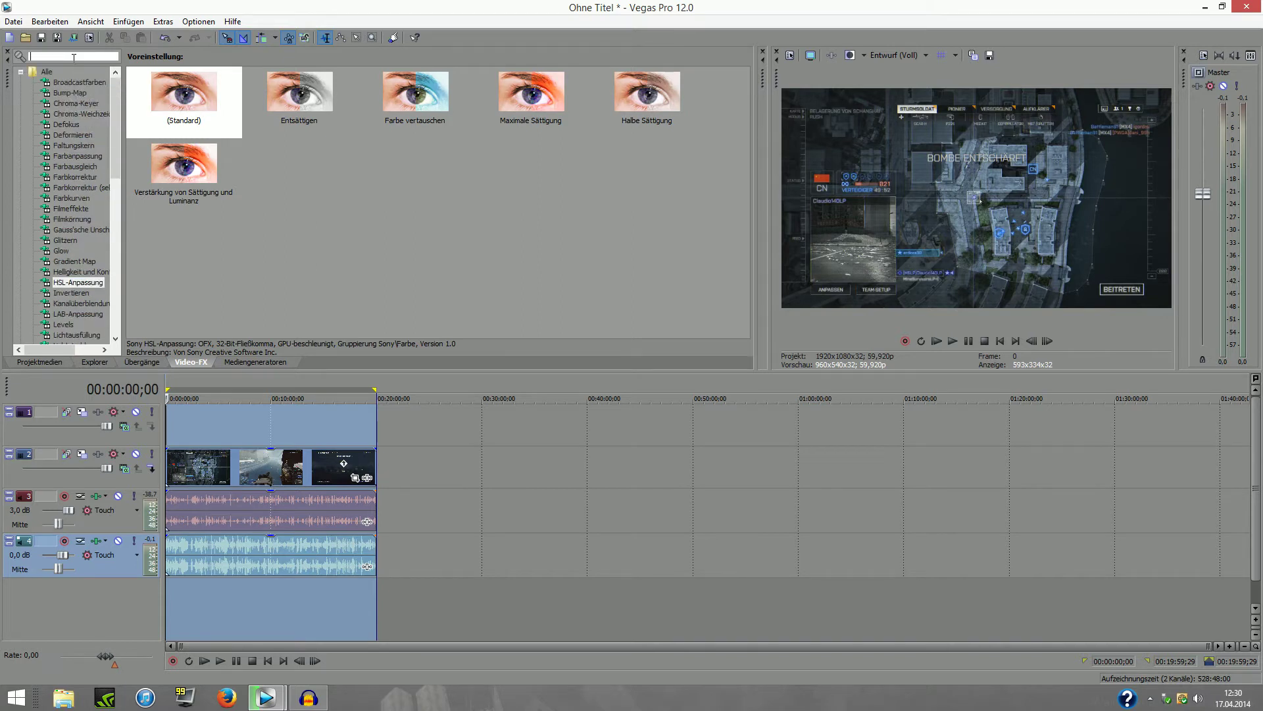
pyautogui.write('hell')
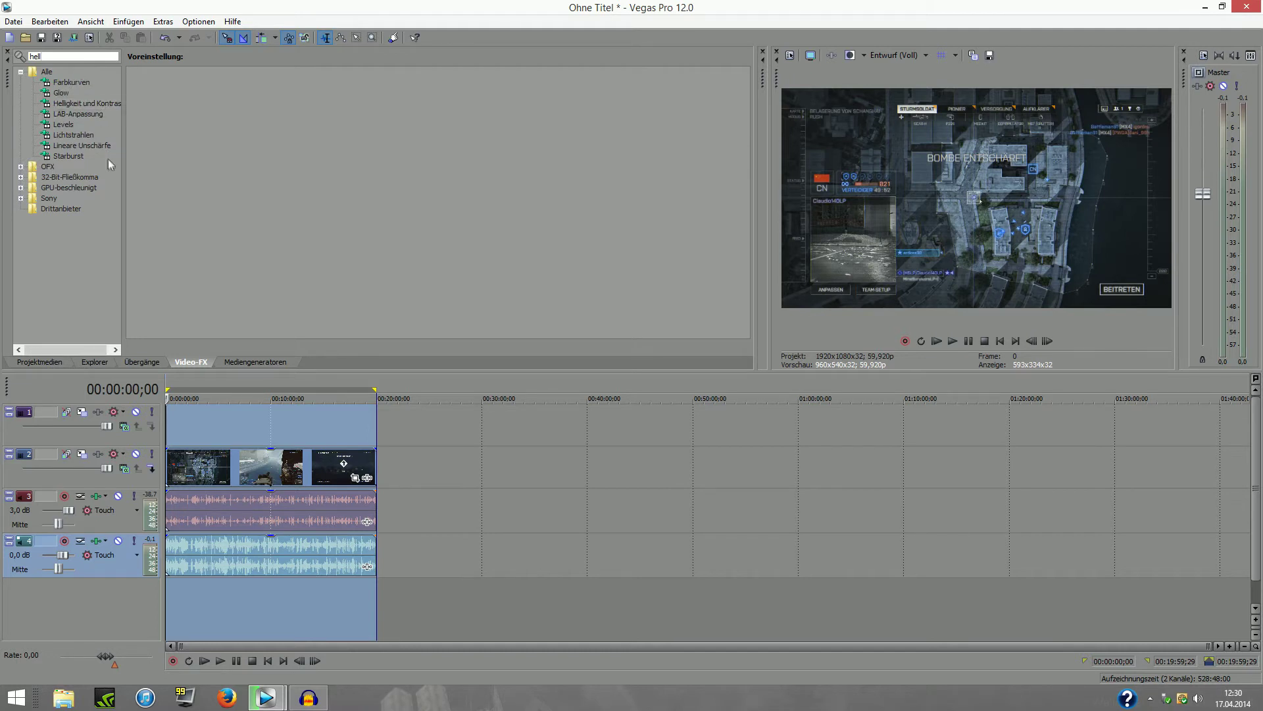
pyautogui.click(104, 107)
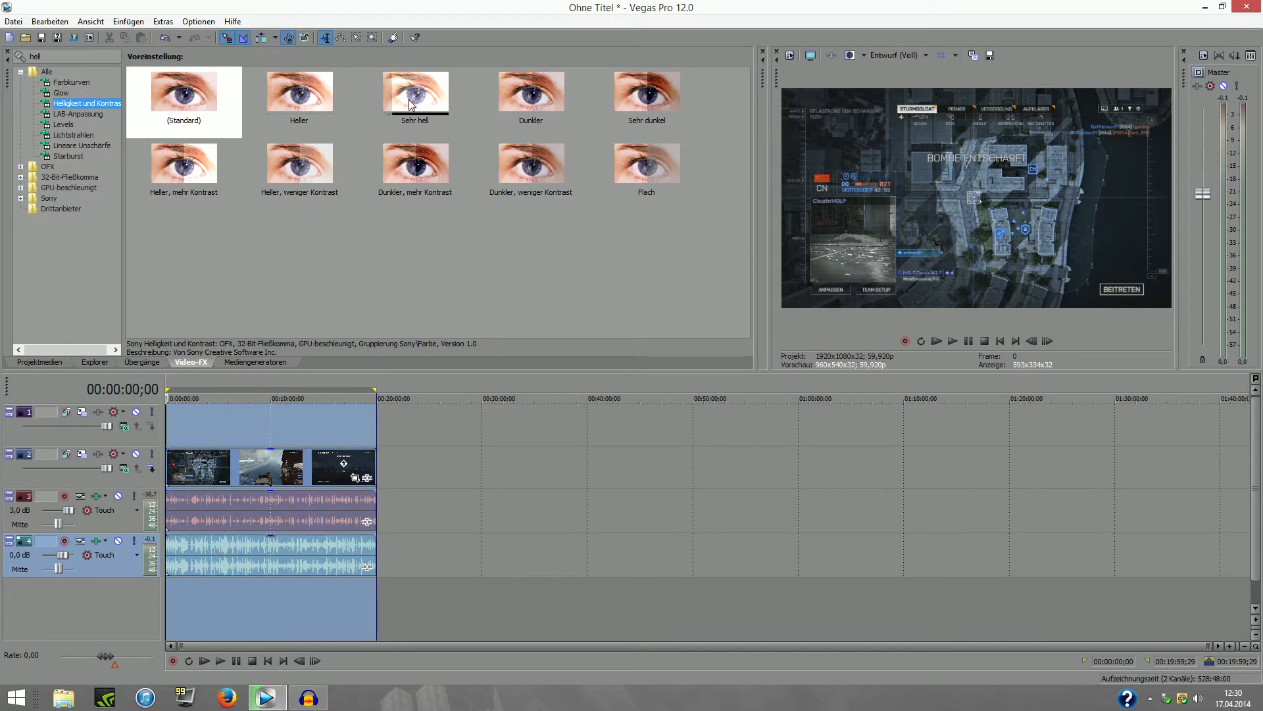
pyautogui.moveTo(314, 111); pyautogui.dragTo(176, 471)
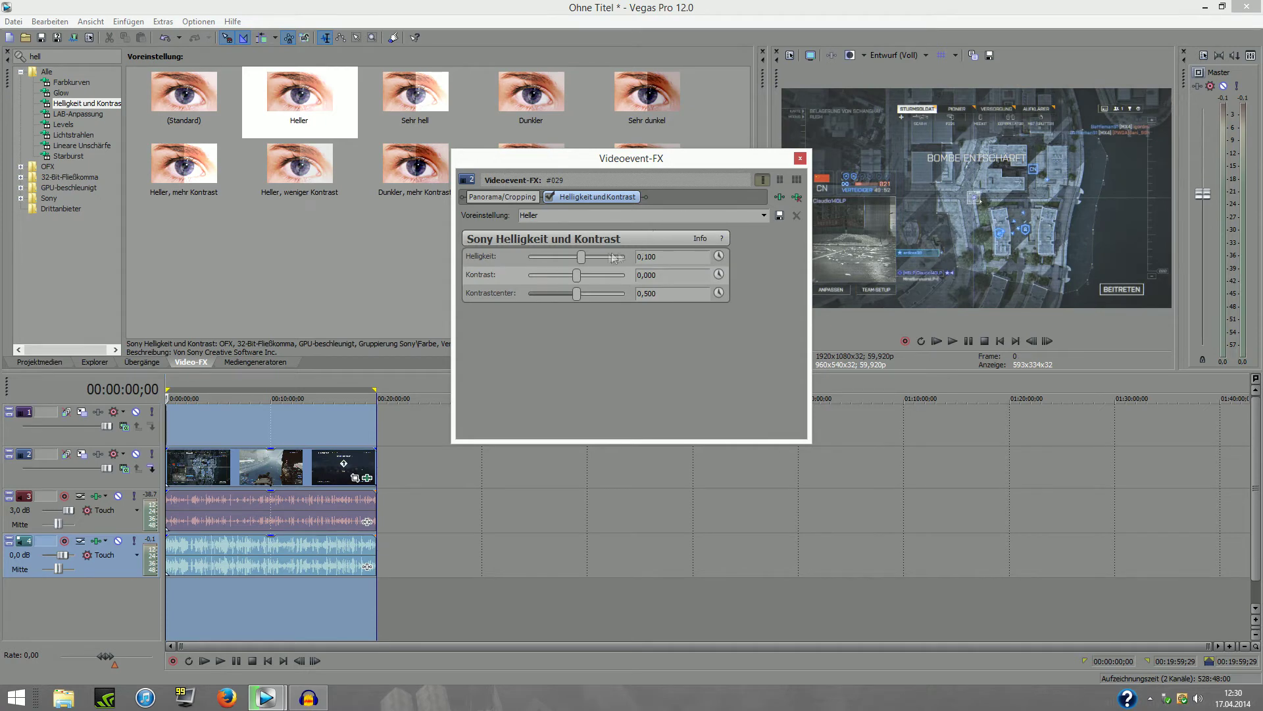
# Step: Set the clip's Helligkeit to 0,129, Kontrast to 0,129 and Kontrastcenter to 0,660, and close the effect settings
pyautogui.moveTo(581, 259)
pyautogui.mouseDown()
pyautogui.moveTo(625, 260)
pyautogui.moveTo(473, 270)
pyautogui.moveTo(585, 258)
pyautogui.mouseUp()
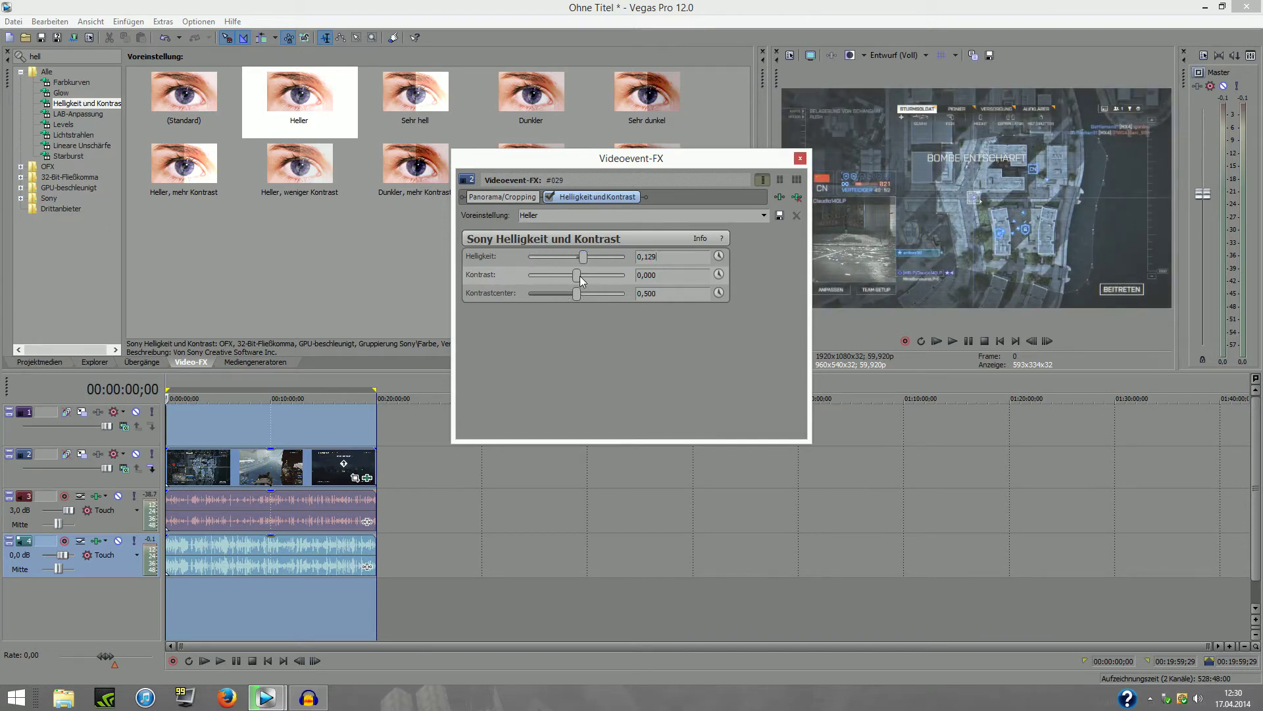
pyautogui.moveTo(578, 275); pyautogui.dragTo(590, 301)
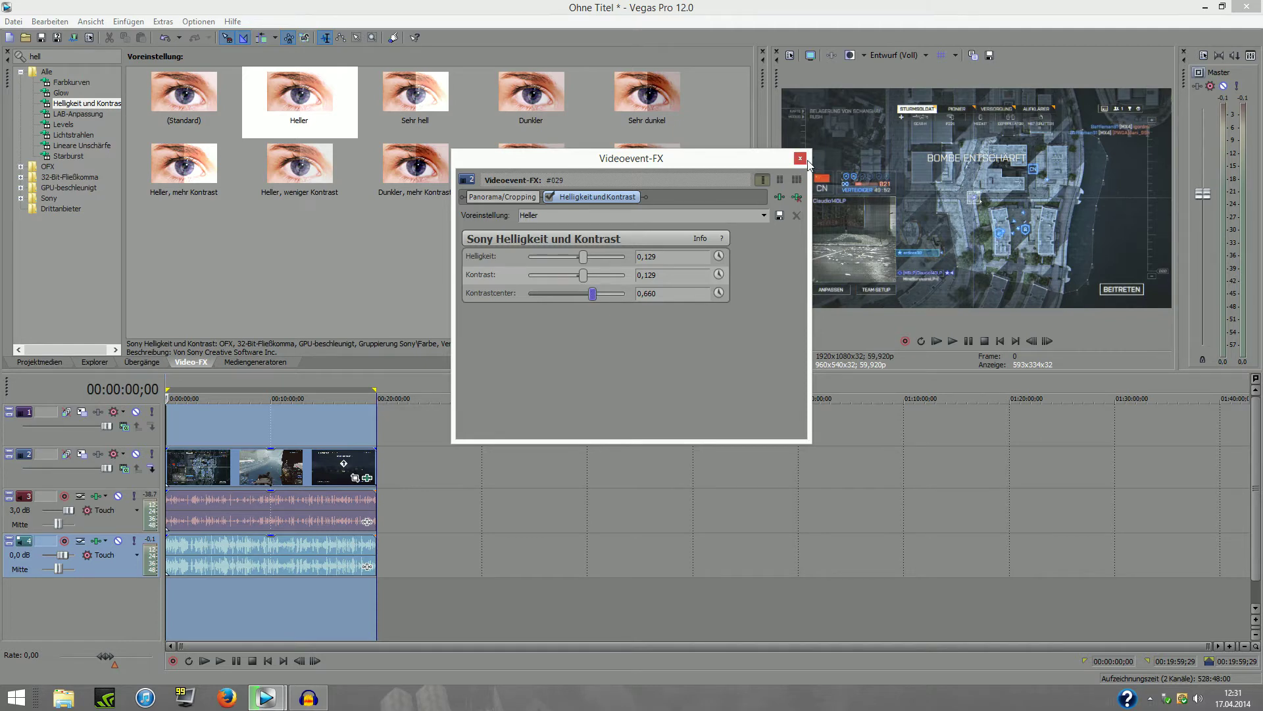
pyautogui.click(800, 160)
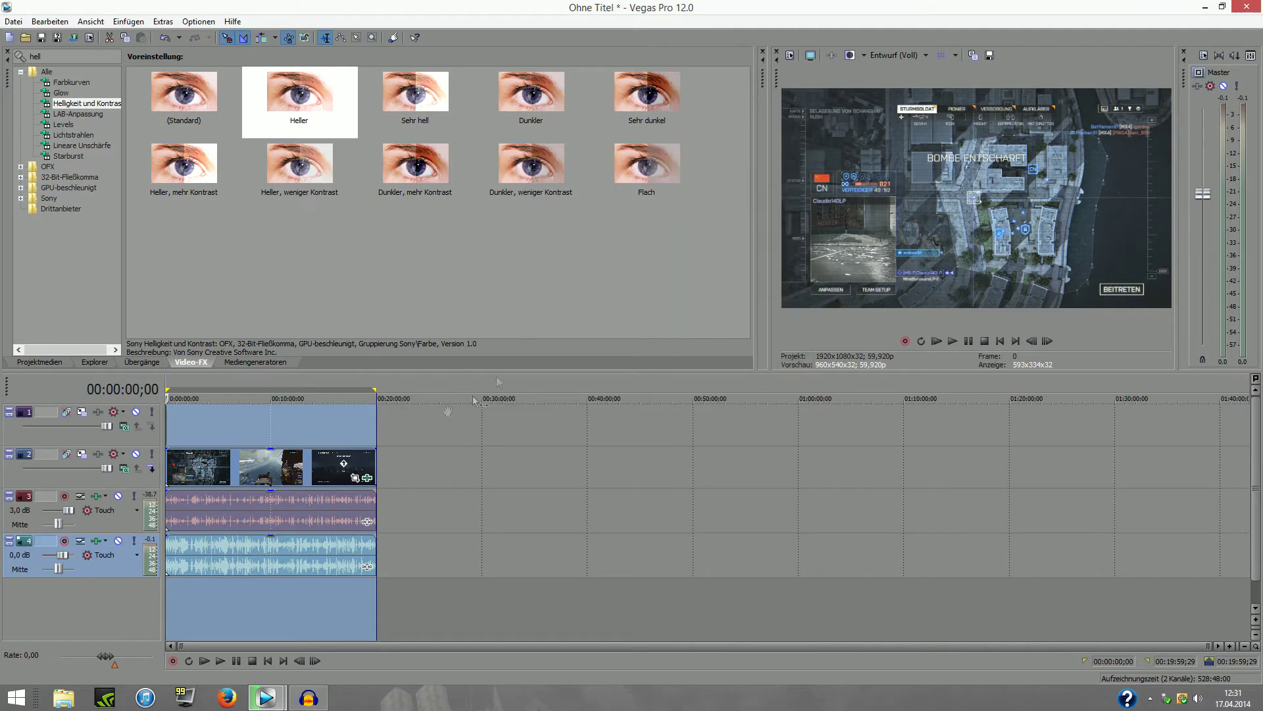
pyautogui.rightClick(367, 479)
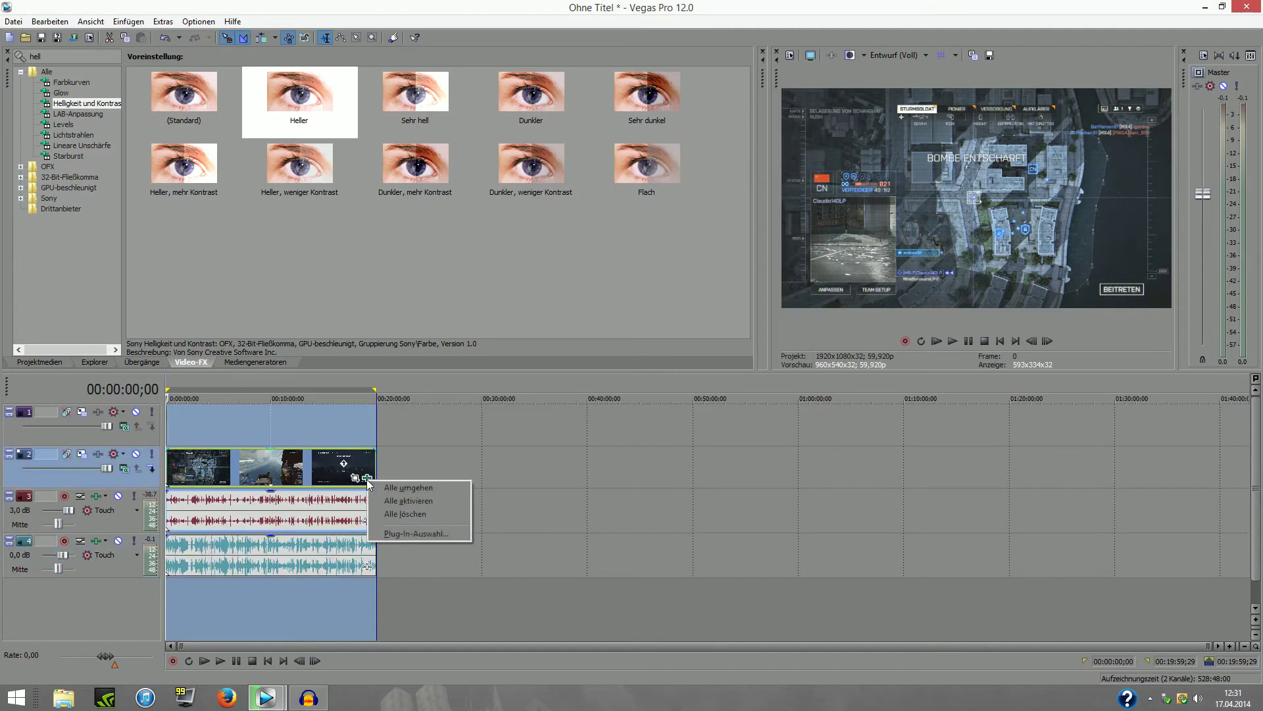
pyautogui.click(393, 514)
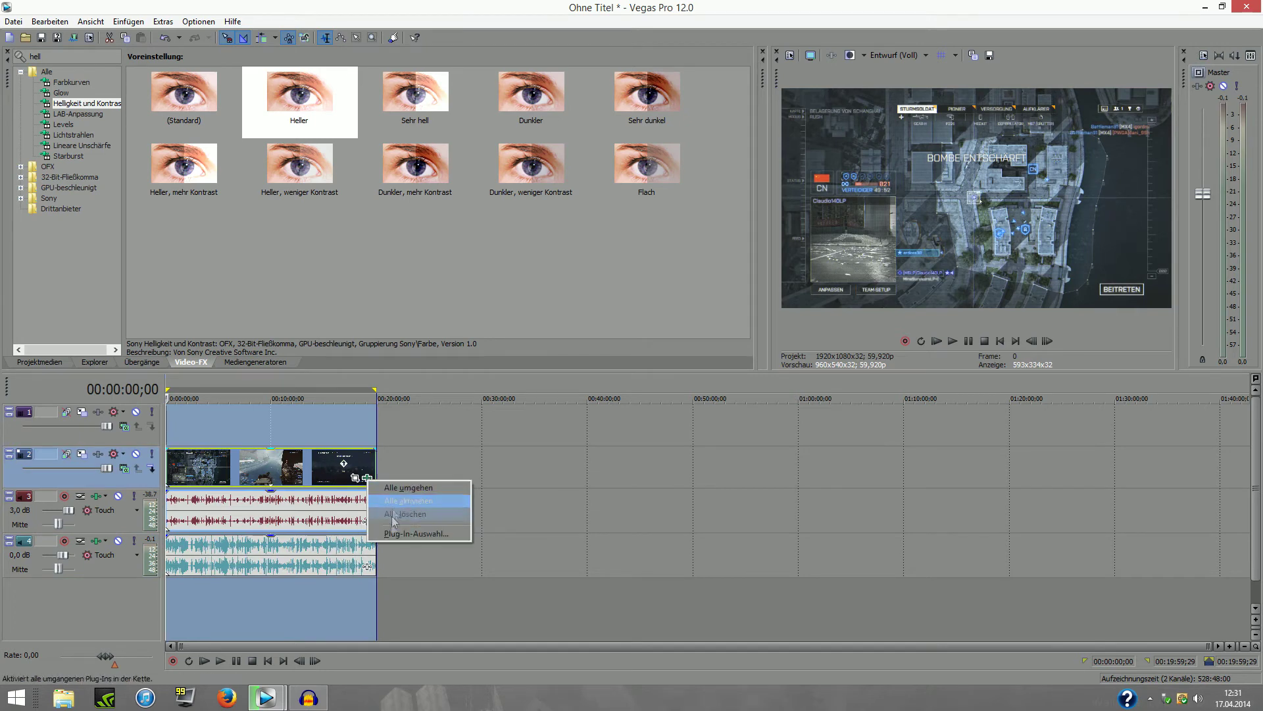
pyautogui.click(367, 485)
pyautogui.rightClick(366, 485)
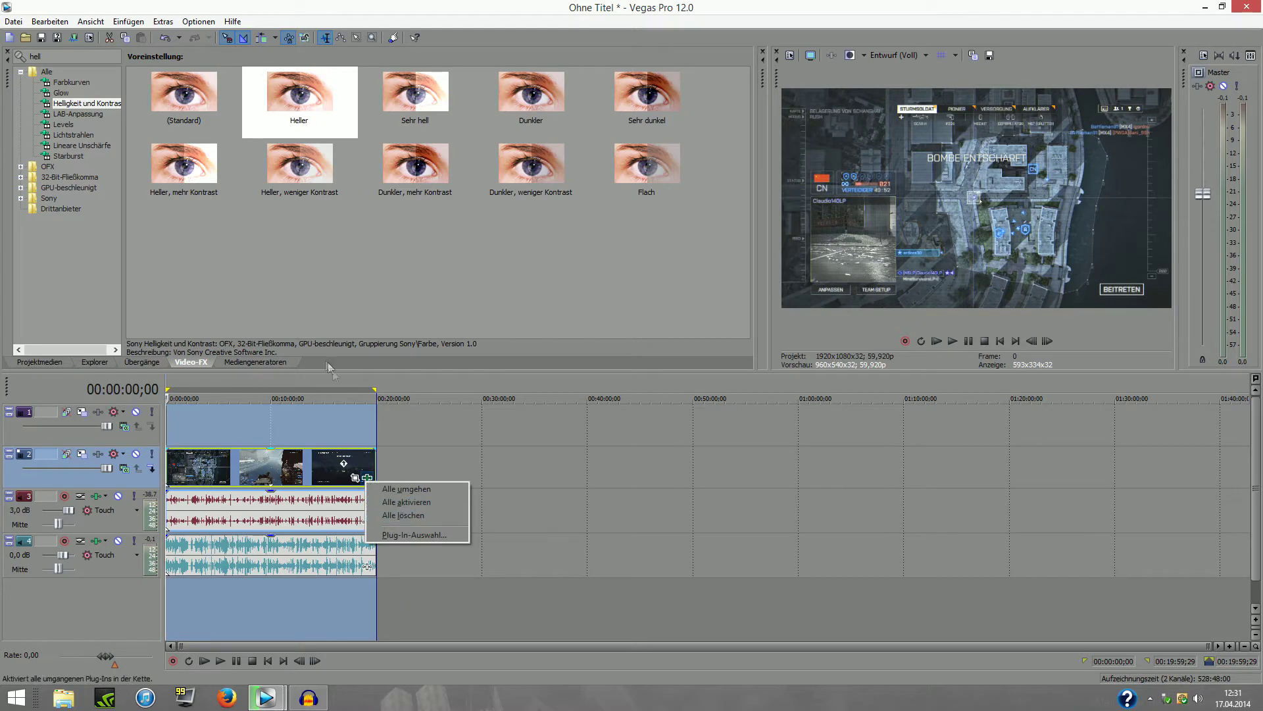
pyautogui.click(393, 488)
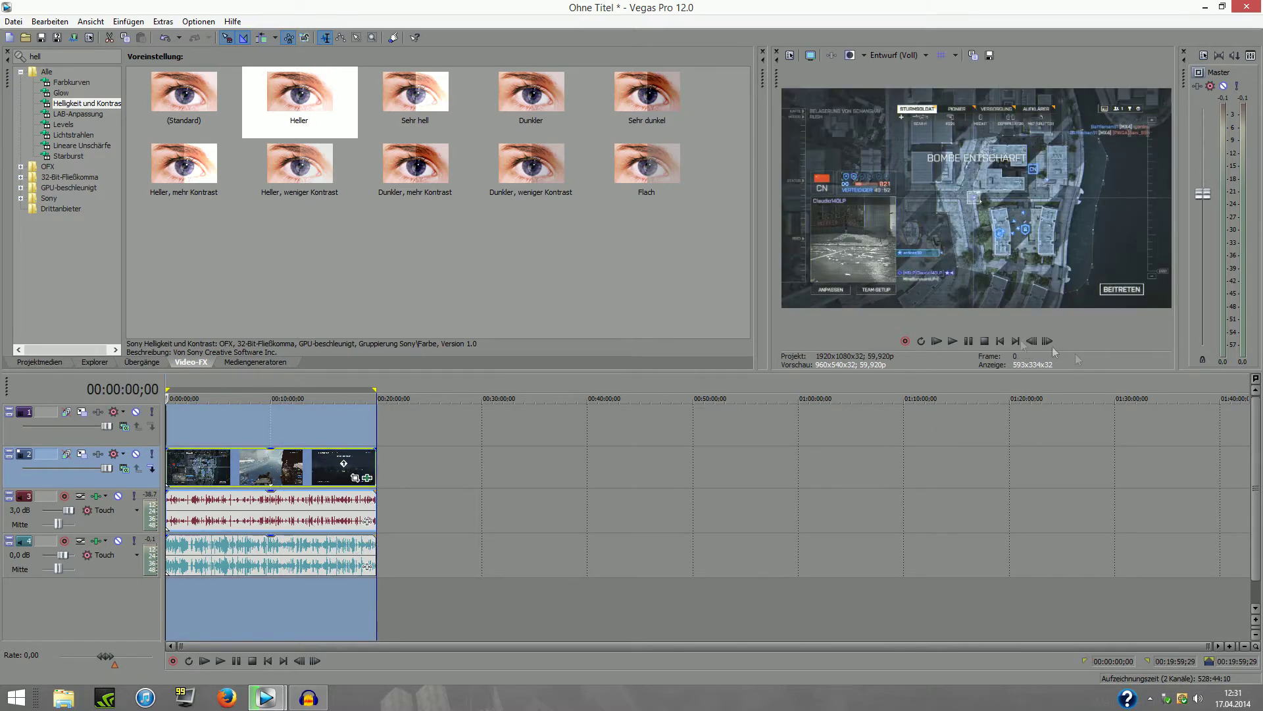
# Step: Play the brightened video briefly from the start, and raise audio track 3 to 4,0 dB and audio track 4 to 2,0 dB
pyautogui.click(951, 341)
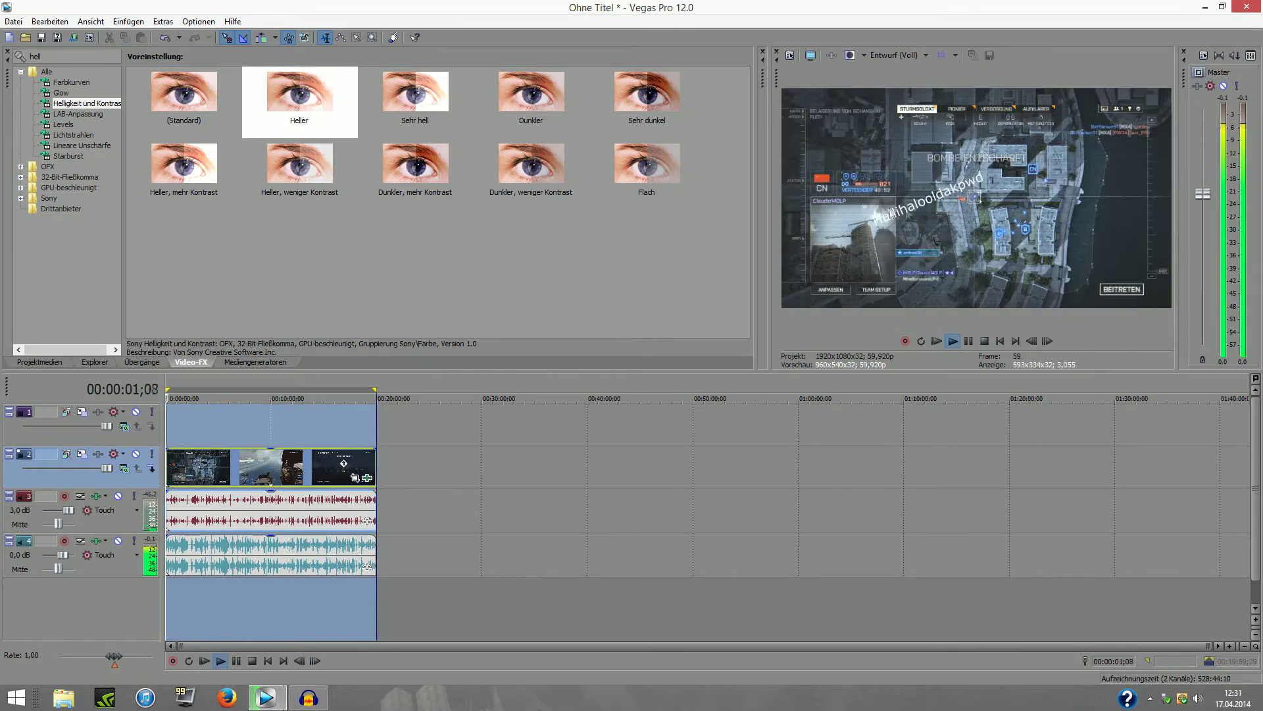
pyautogui.press('space')
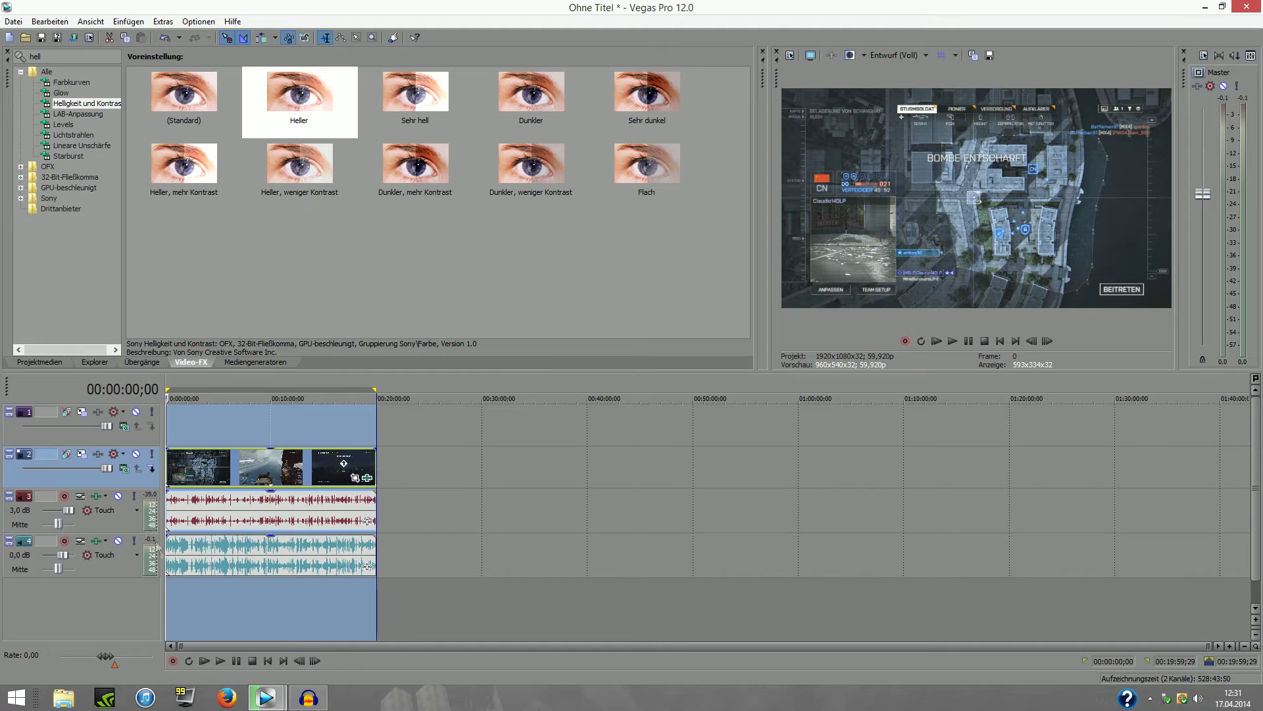
pyautogui.scroll(2, 69, 554)
pyautogui.scroll(1, 71, 510)
# Step: Open the render settings, name the output file Test.mp4 and choose the Cuda 1080 template
pyautogui.click(73, 38)
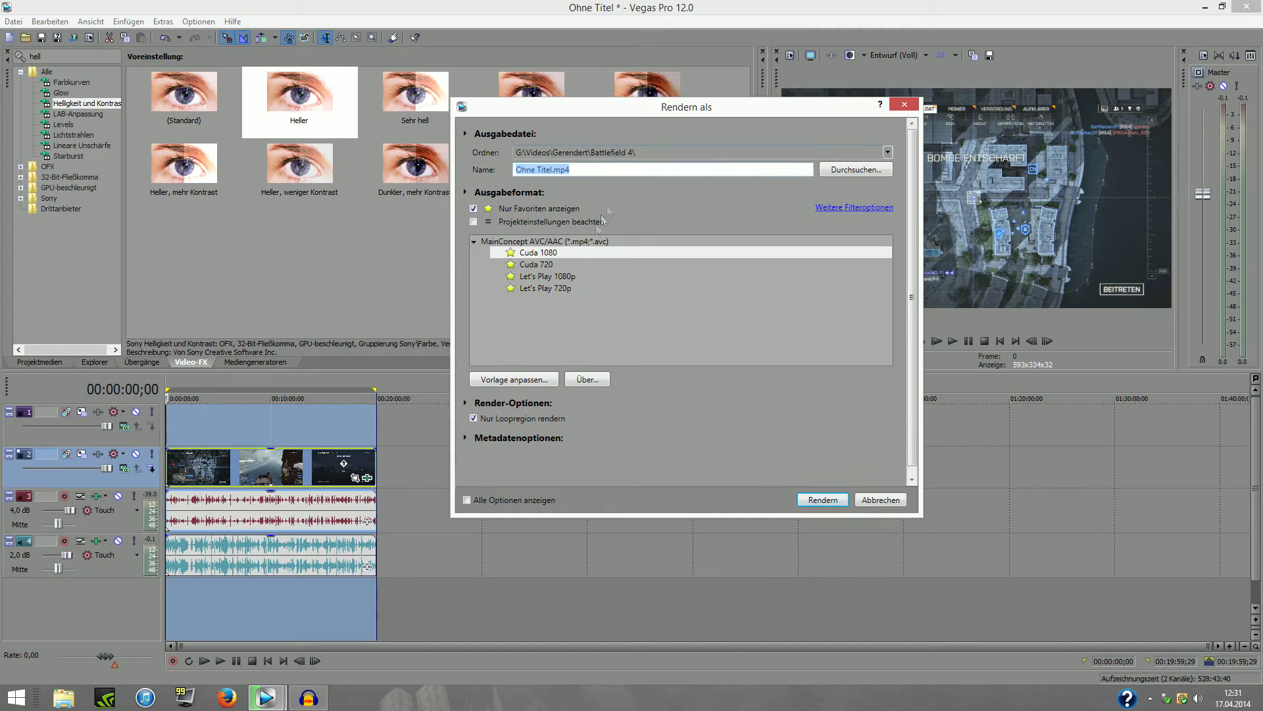
pyautogui.click(552, 169)
pyautogui.press('BackSpace')
pyautogui.press('BackSpace')
pyautogui.press('BackSpace')
pyautogui.press('BackSpace')
pyautogui.press('BackSpace')
pyautogui.press('BackSpace')
pyautogui.press('BackSpace')
pyautogui.press('BackSpace')
pyautogui.press('BackSpace')
pyautogui.press('BackSpace')
pyautogui.write('Test')
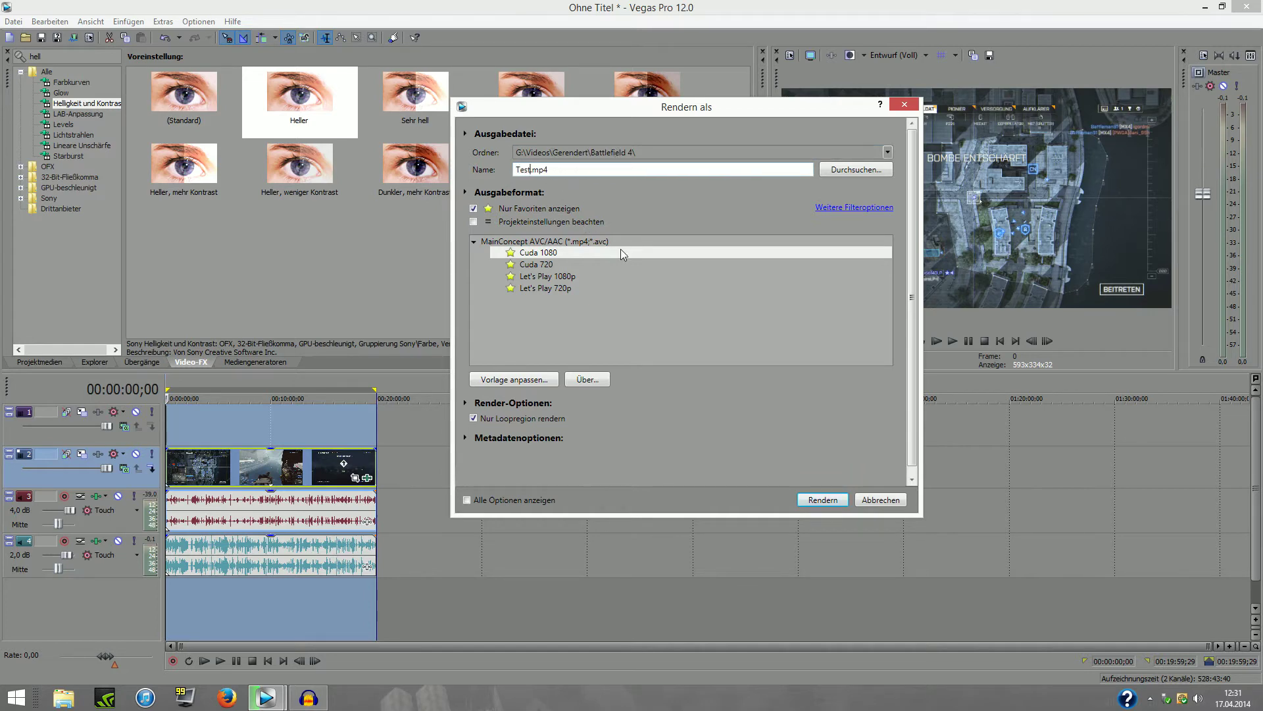
pyautogui.click(550, 254)
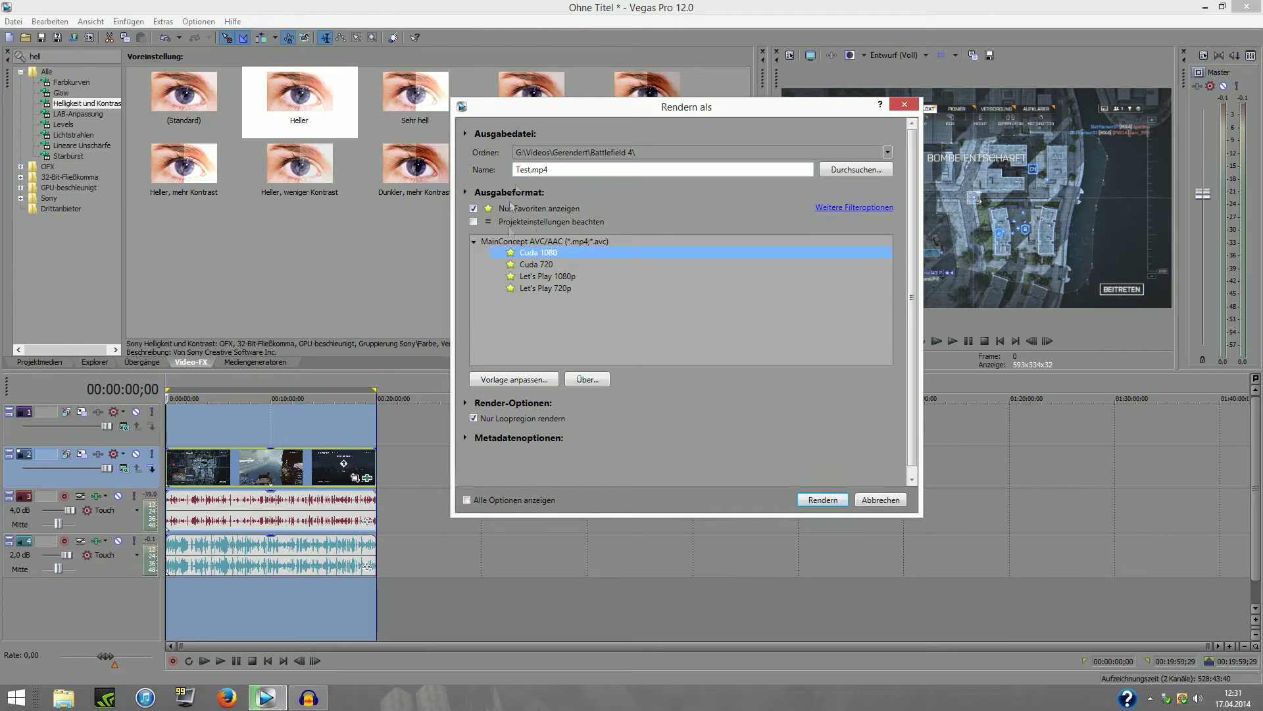
# Step: Expand and collapse the MainConcept AVC/AAC template group among the favourite output formats
pyautogui.click(474, 242)
pyautogui.click(473, 242)
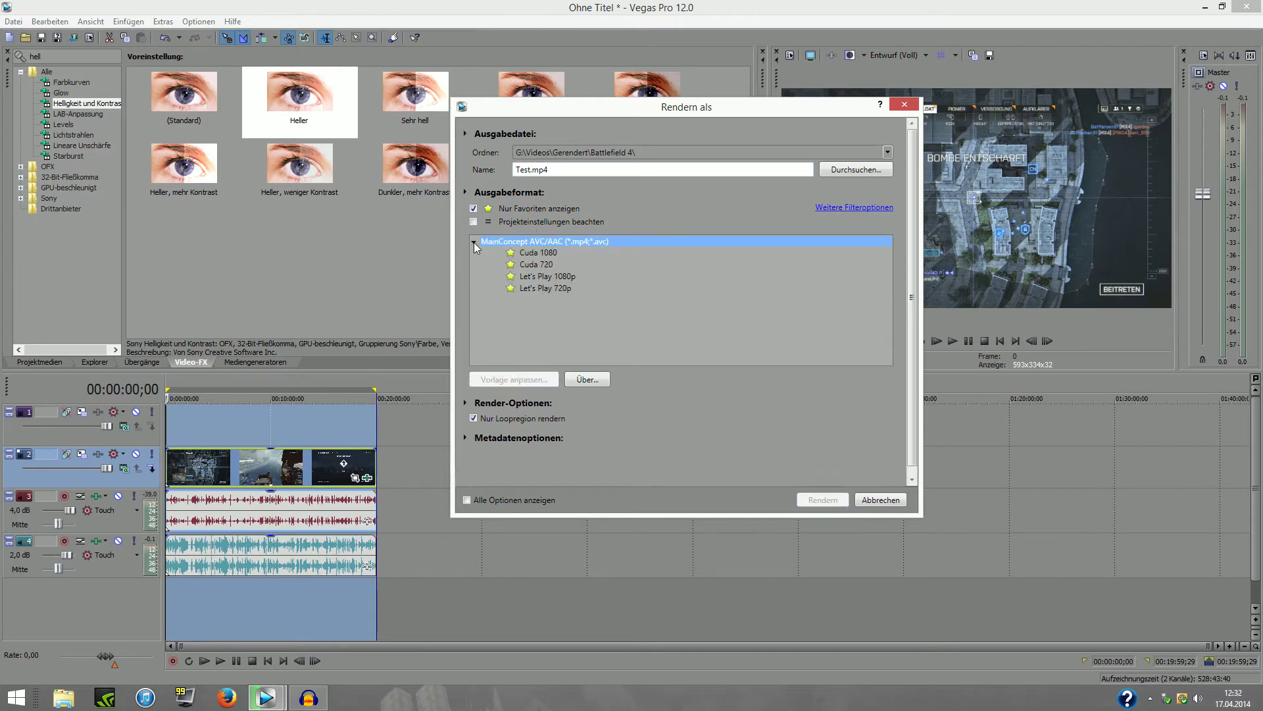
pyautogui.click(474, 242)
pyautogui.click(474, 242)
pyautogui.click(474, 242)
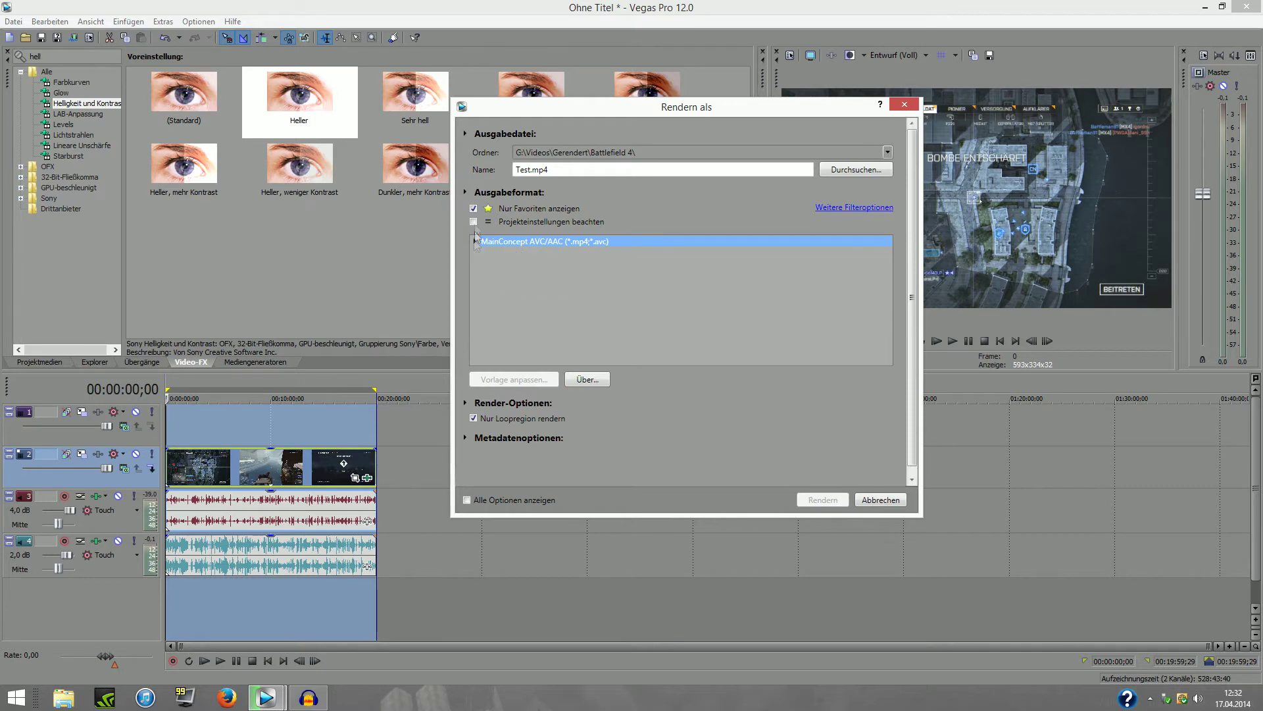
# Step: Look through all output formats without the favourites filter, check those matching the project settings, and restore the favourites-only view
pyautogui.click(473, 209)
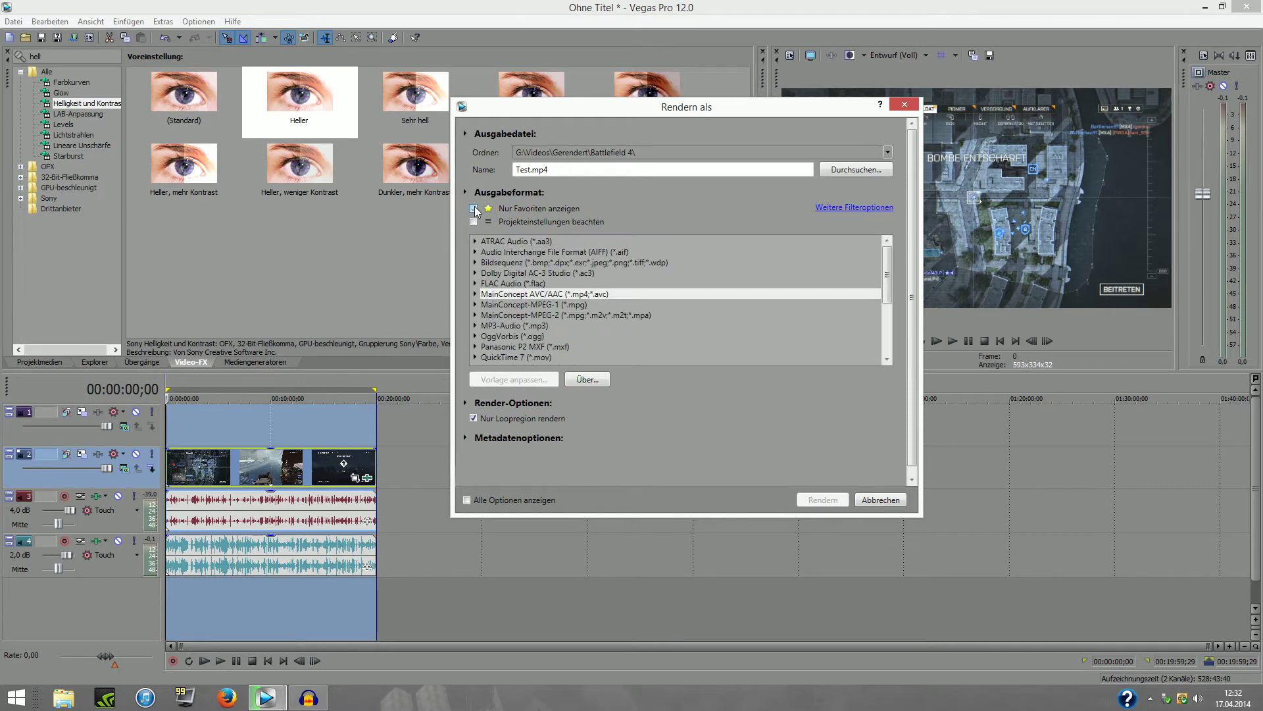
pyautogui.moveTo(889, 275)
pyautogui.mouseDown()
pyautogui.moveTo(887, 355)
pyautogui.moveTo(889, 263)
pyautogui.mouseUp()
pyautogui.click(473, 222)
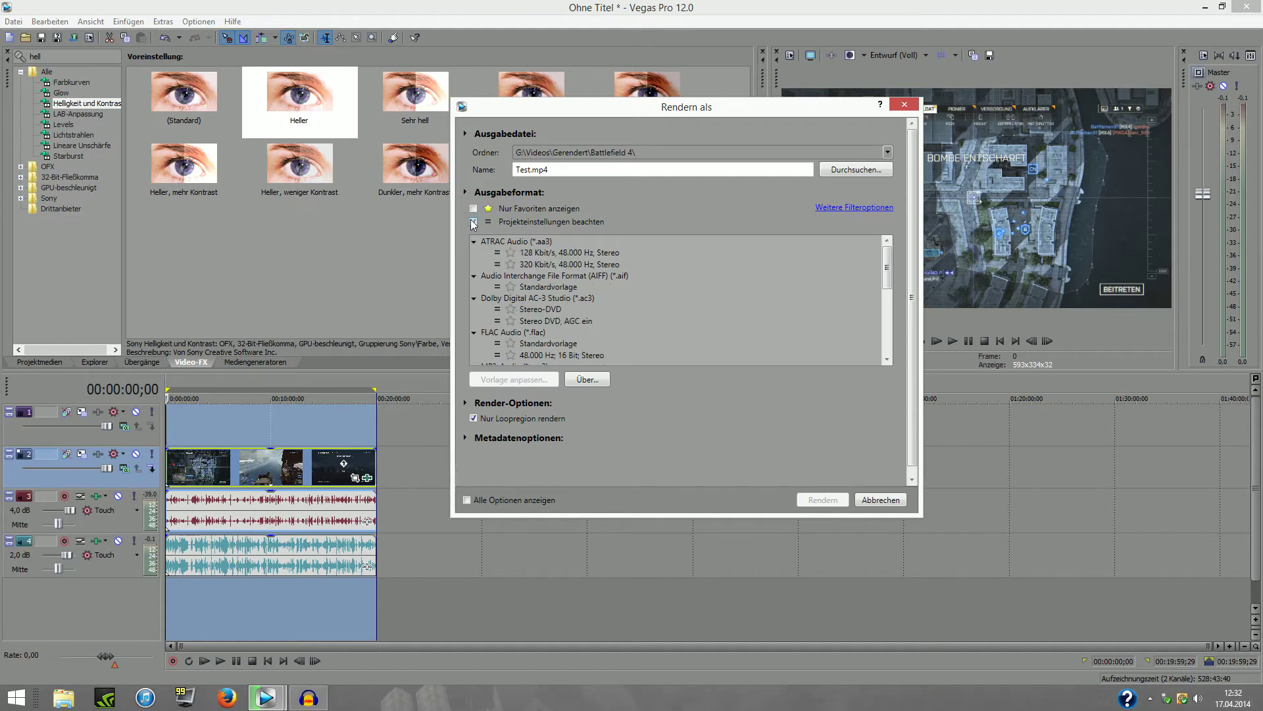
pyautogui.click(474, 222)
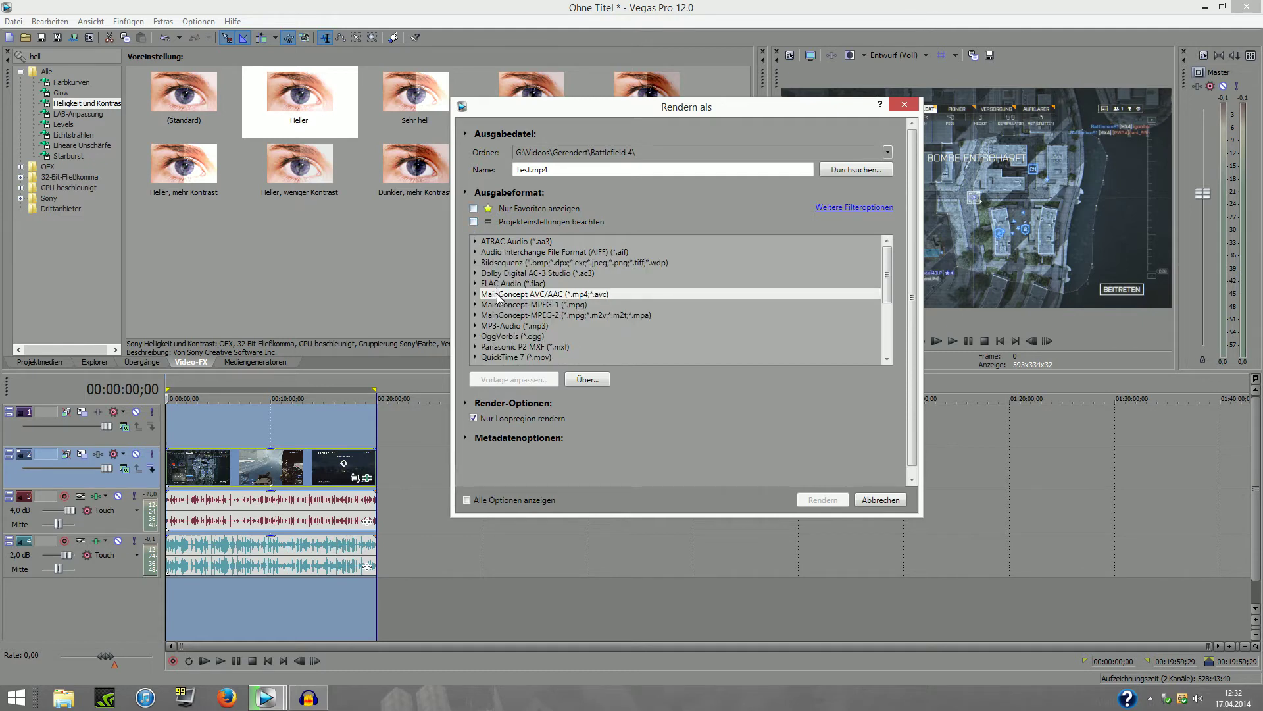
pyautogui.click(473, 209)
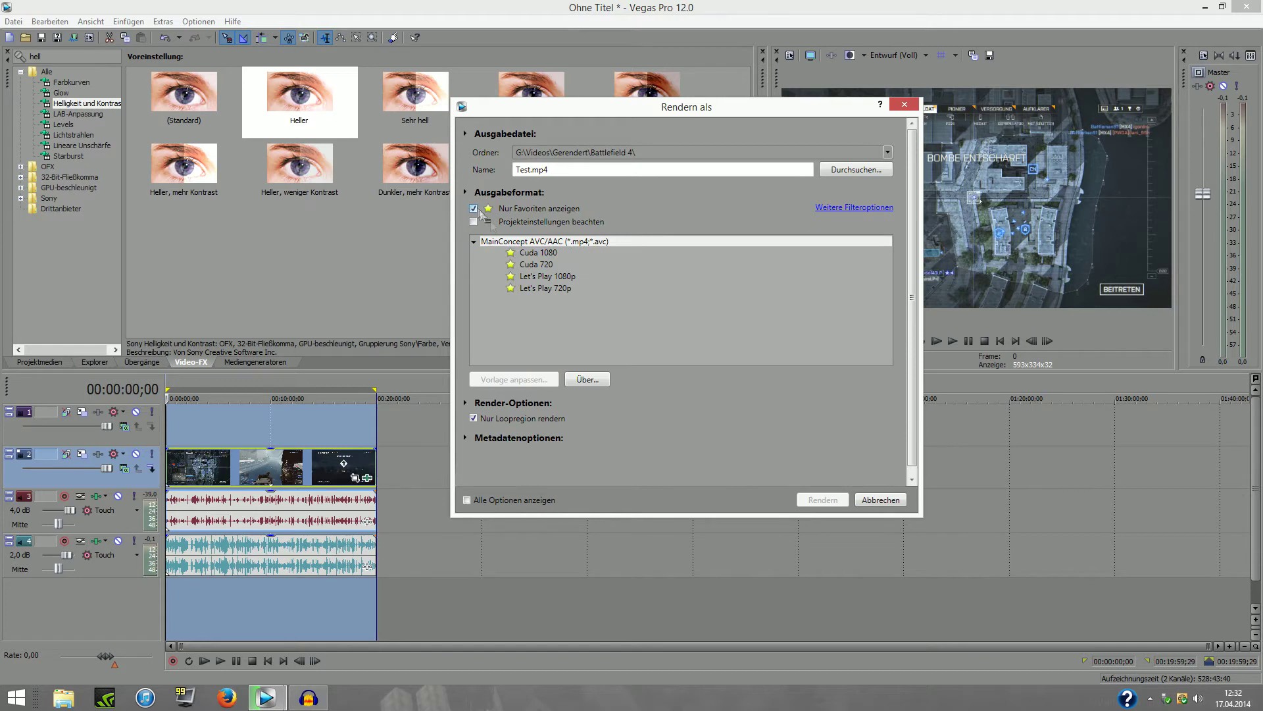
# Step: Inspect the custom settings of the Cuda 1080 template and its list of available templates, and close the settings
pyautogui.click(550, 254)
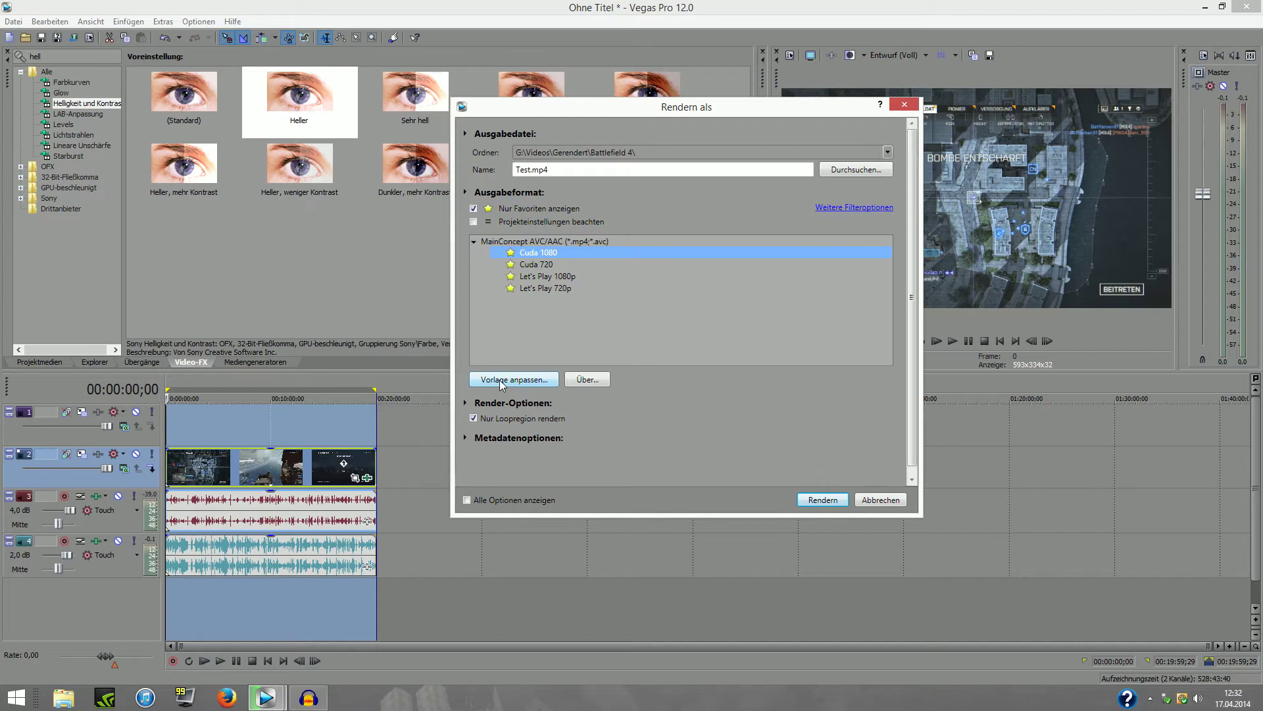
pyautogui.click(530, 264)
pyautogui.click(535, 253)
pyautogui.click(513, 380)
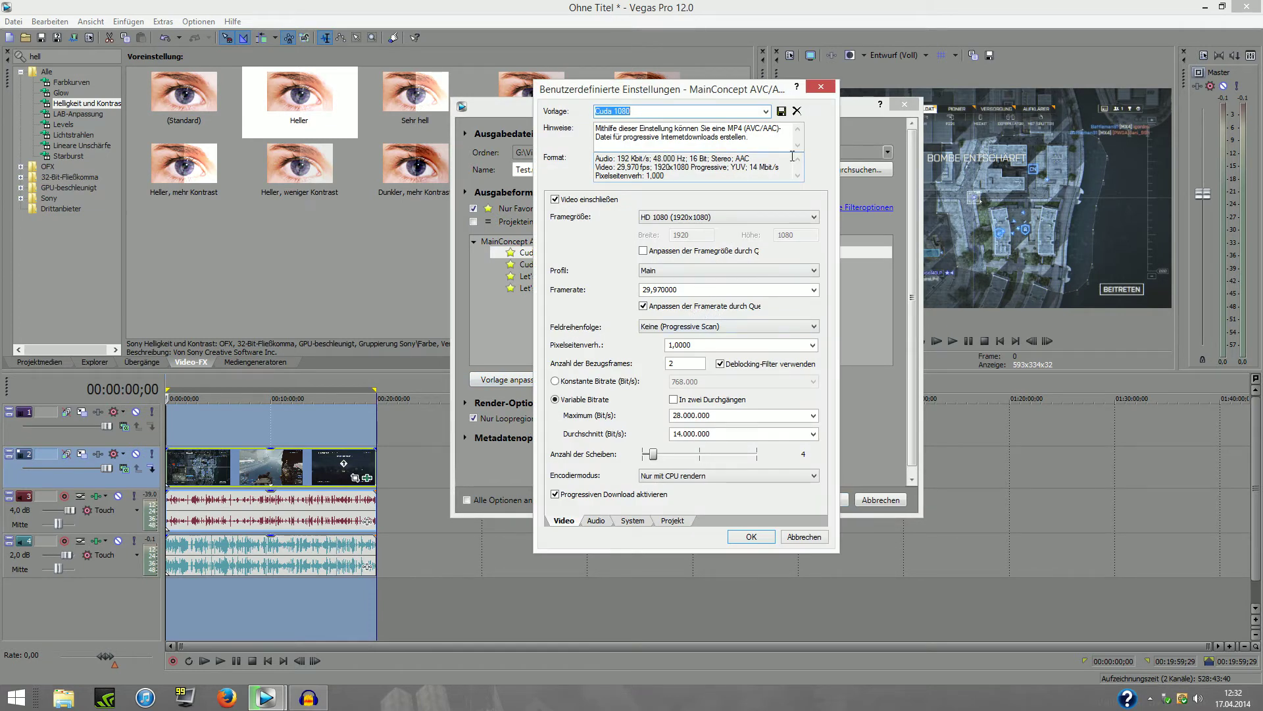
pyautogui.click(766, 111)
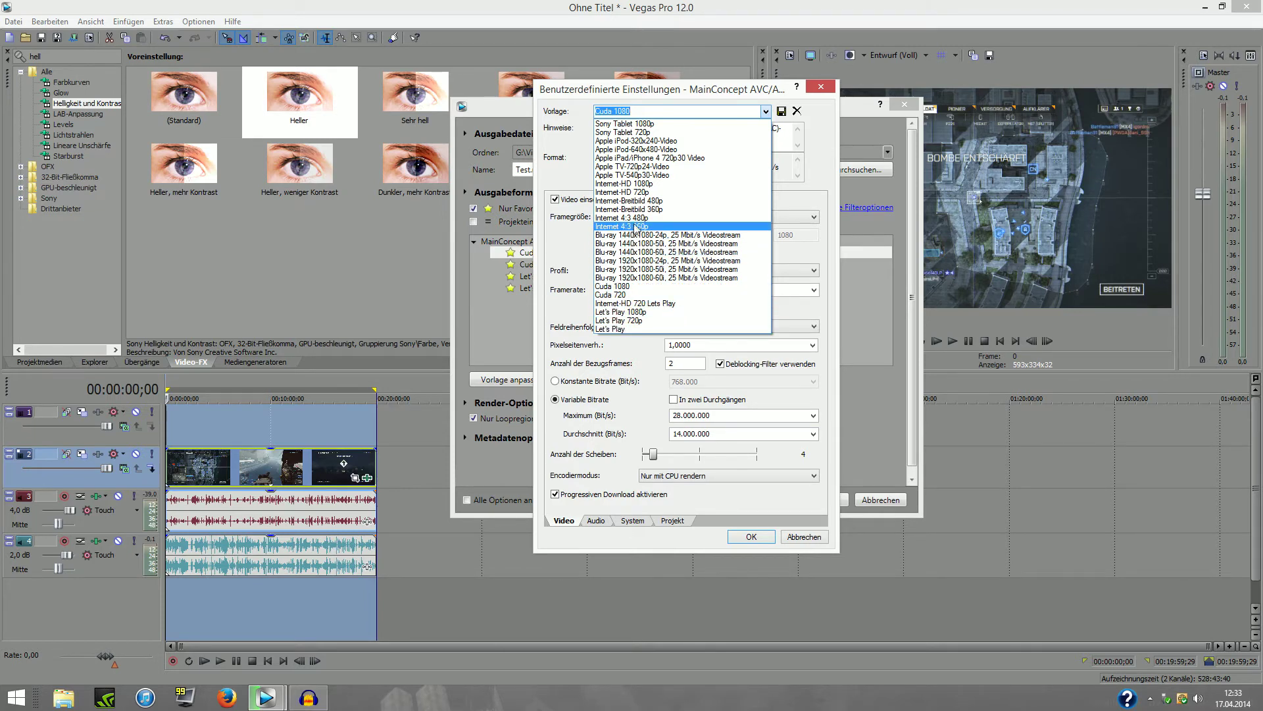
pyautogui.click(623, 287)
pyautogui.click(821, 86)
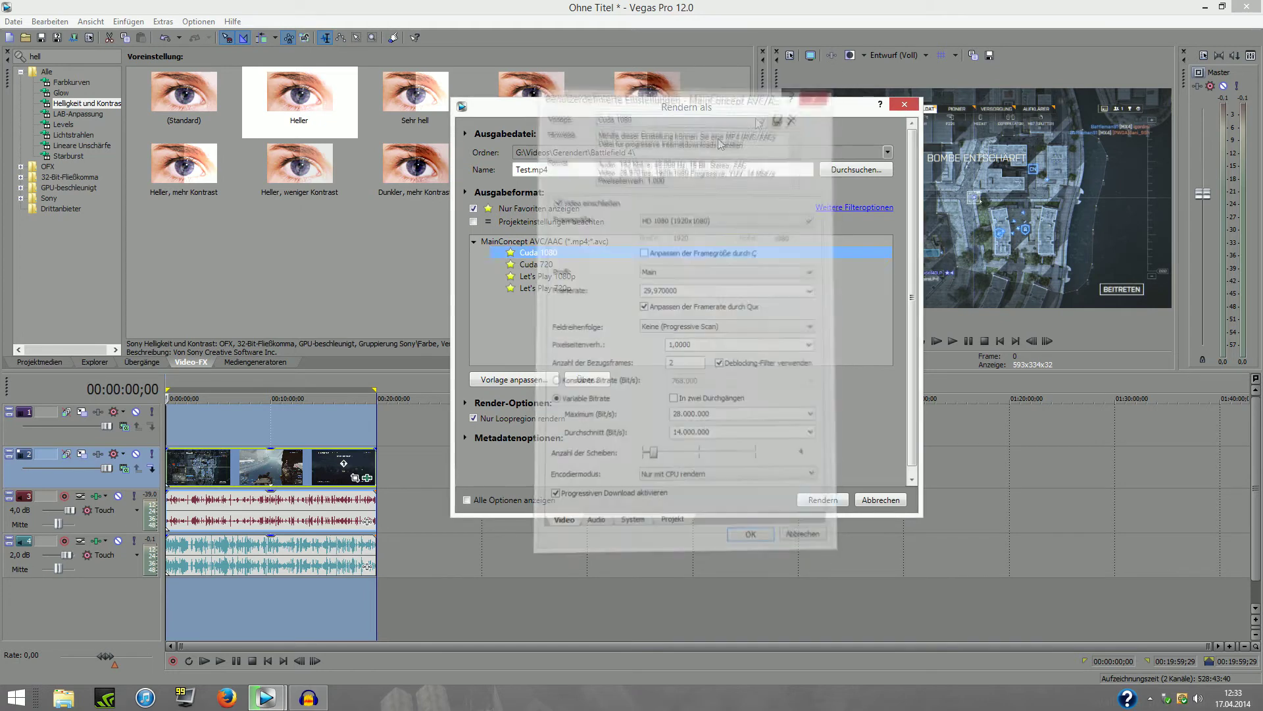
# Step: Show all output formats instead of favourites only, and open the settings of the Sony Tablet 1080p template
pyautogui.click(473, 221)
pyautogui.click(473, 221)
pyautogui.click(473, 208)
pyautogui.scroll(-1, 559, 293)
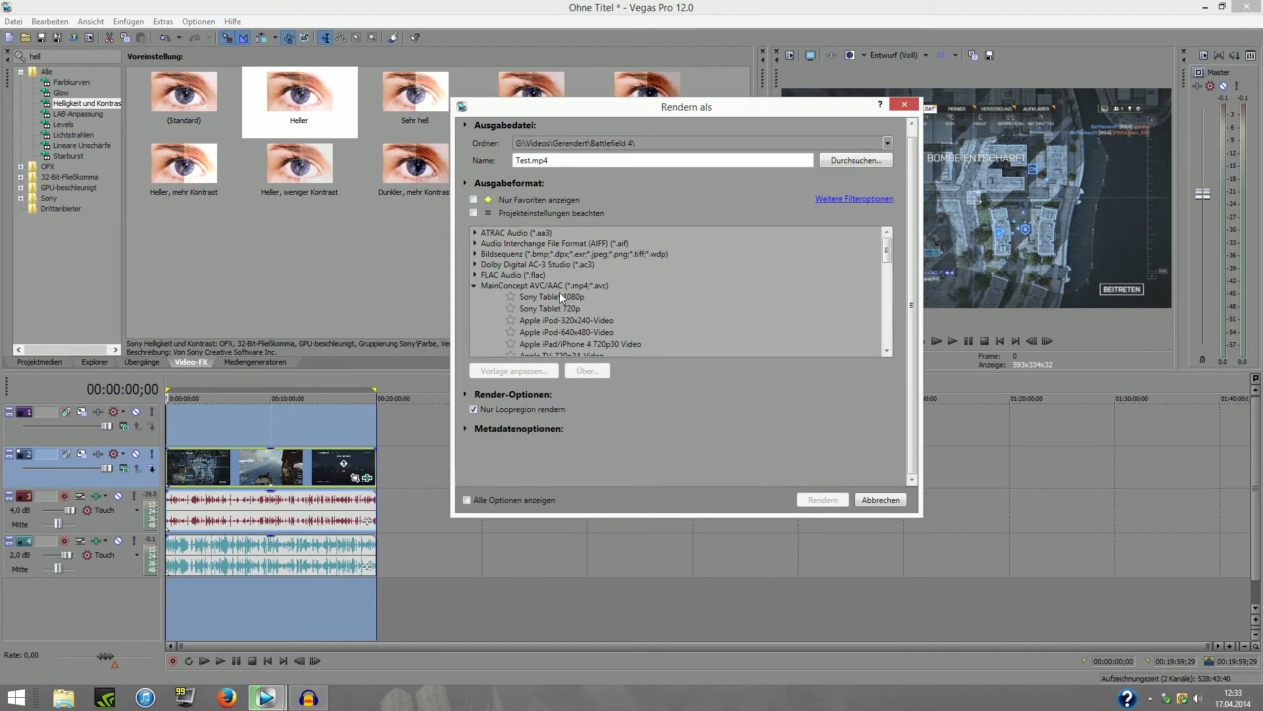
pyautogui.click(546, 296)
pyautogui.click(538, 375)
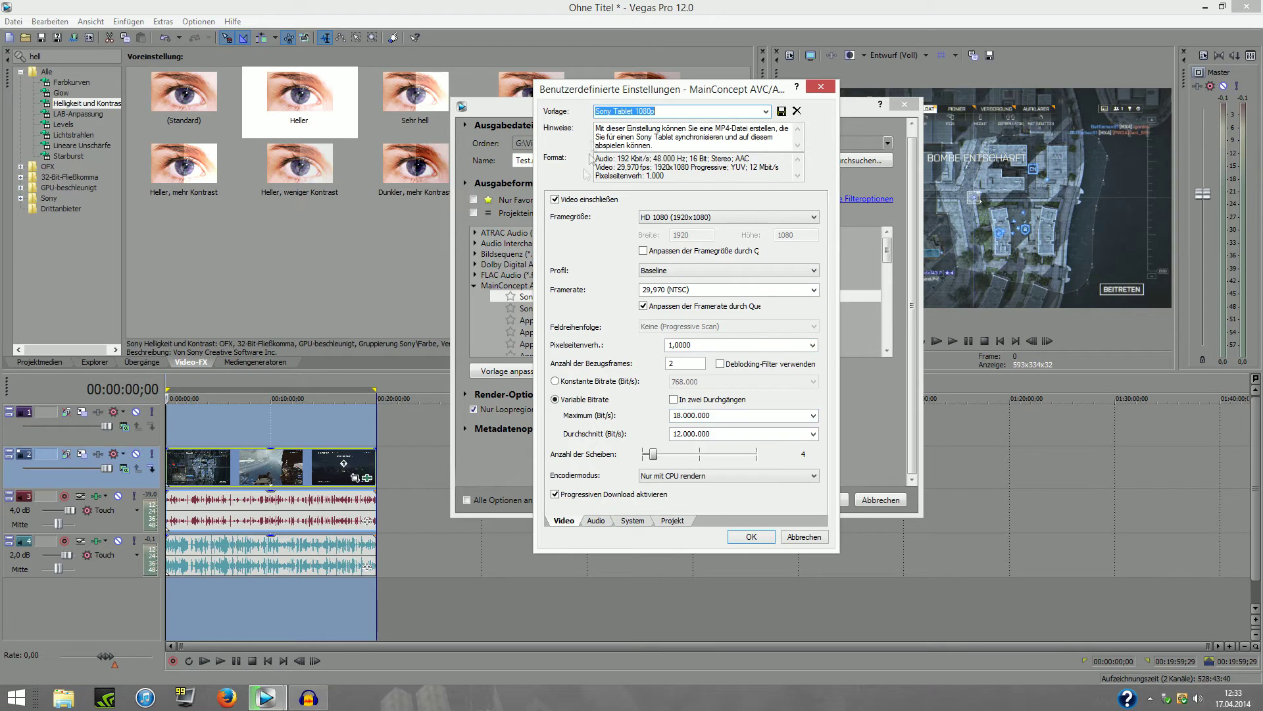
# Step: Set the Sony Tablet 1080p template's variable bitrate to Maximum 28.000.000 and Durchschnitt 14.000.000, and close the settings without saving
pyautogui.click(813, 415)
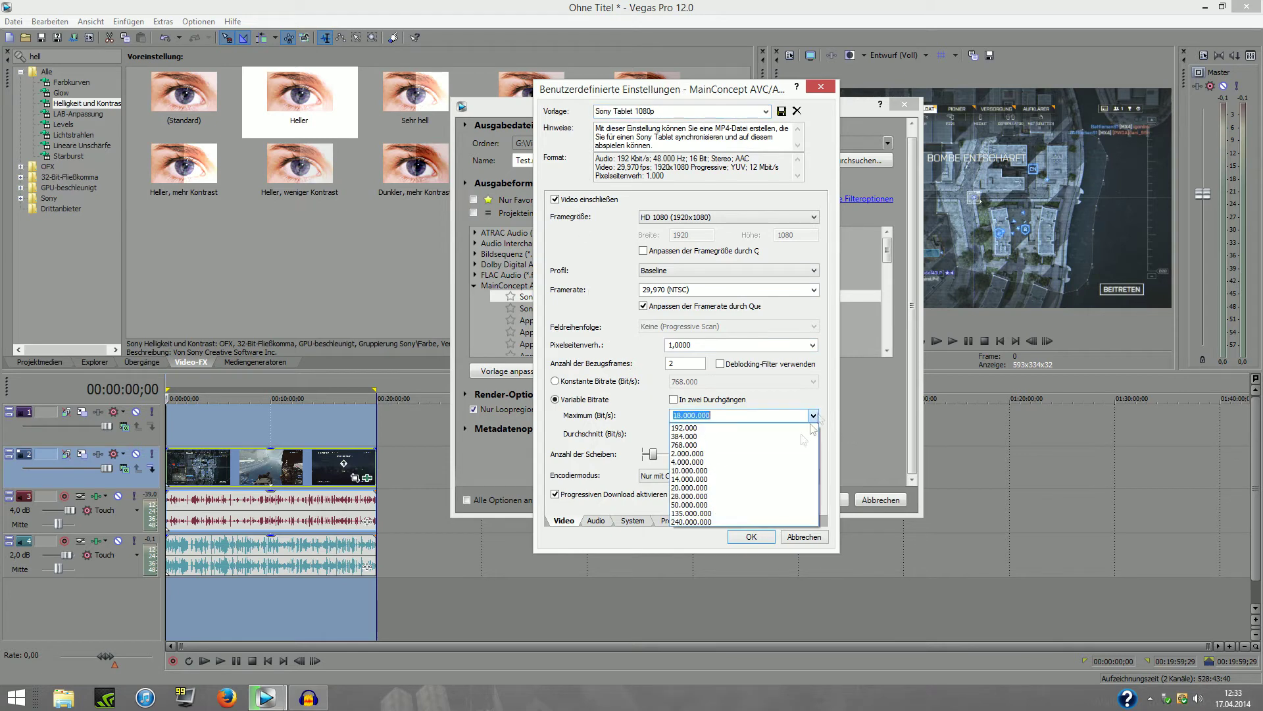
pyautogui.click(790, 510)
pyautogui.click(813, 433)
pyautogui.click(684, 501)
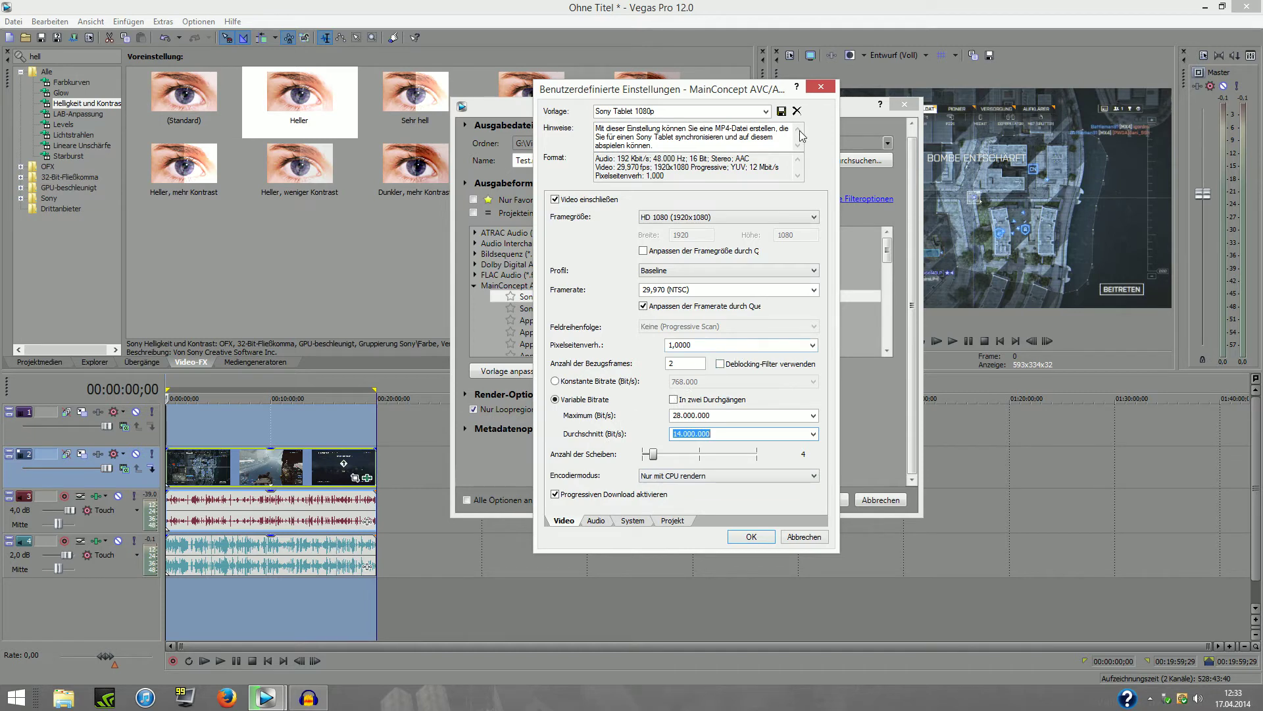
pyautogui.click(820, 86)
# Step: Show only favourite formats again and set the Cuda 1080 template's Encodermodus to "Mit CUDA rendern, falls vorhanden"
pyautogui.click(473, 200)
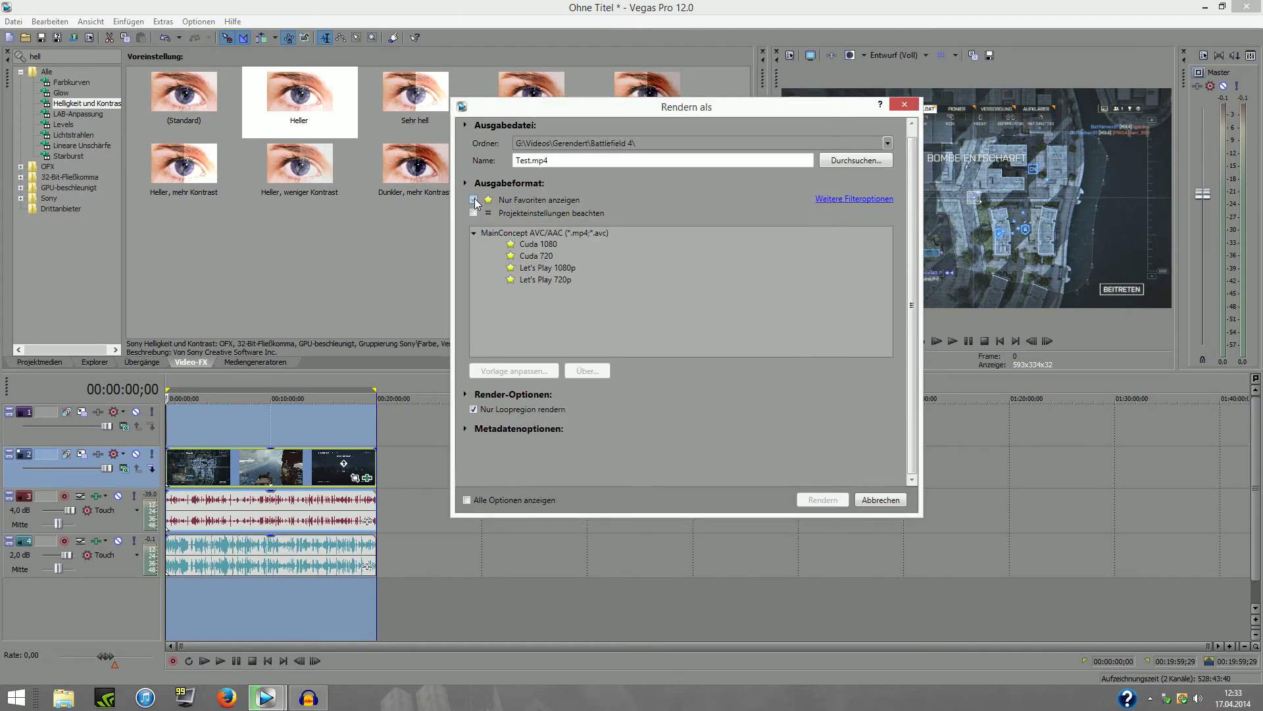
pyautogui.click(537, 244)
pyautogui.click(537, 371)
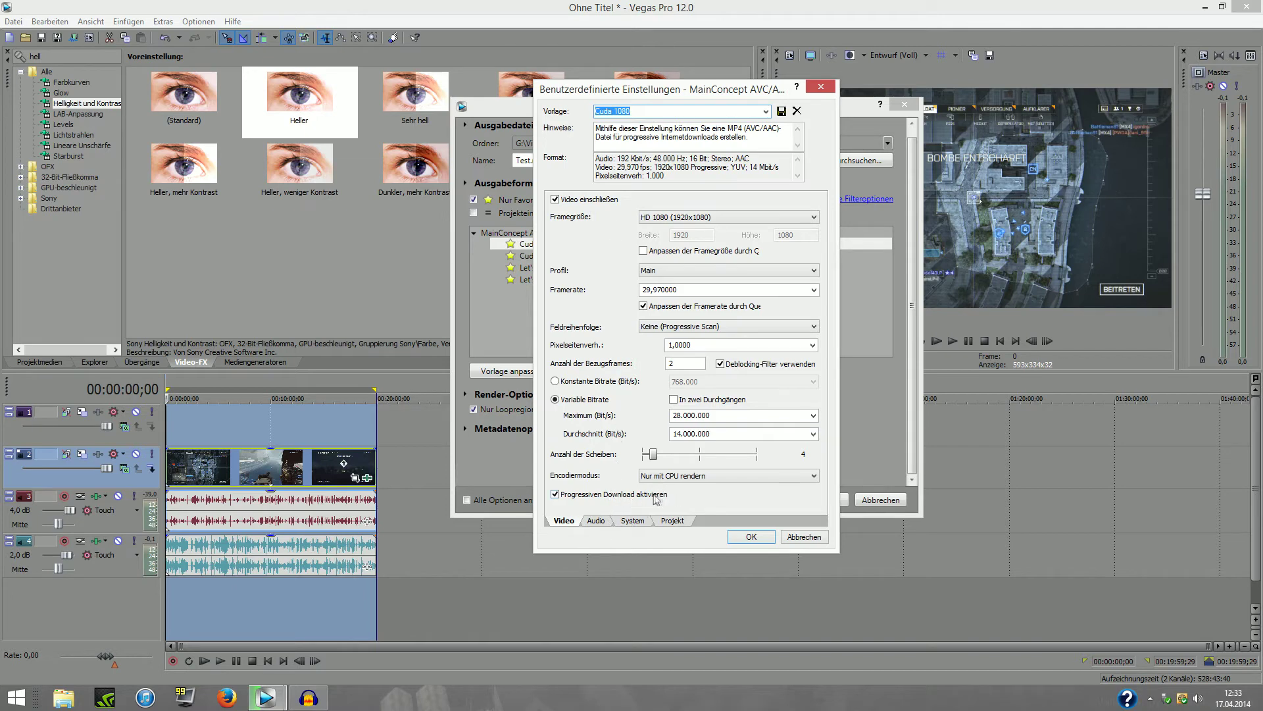
pyautogui.click(691, 476)
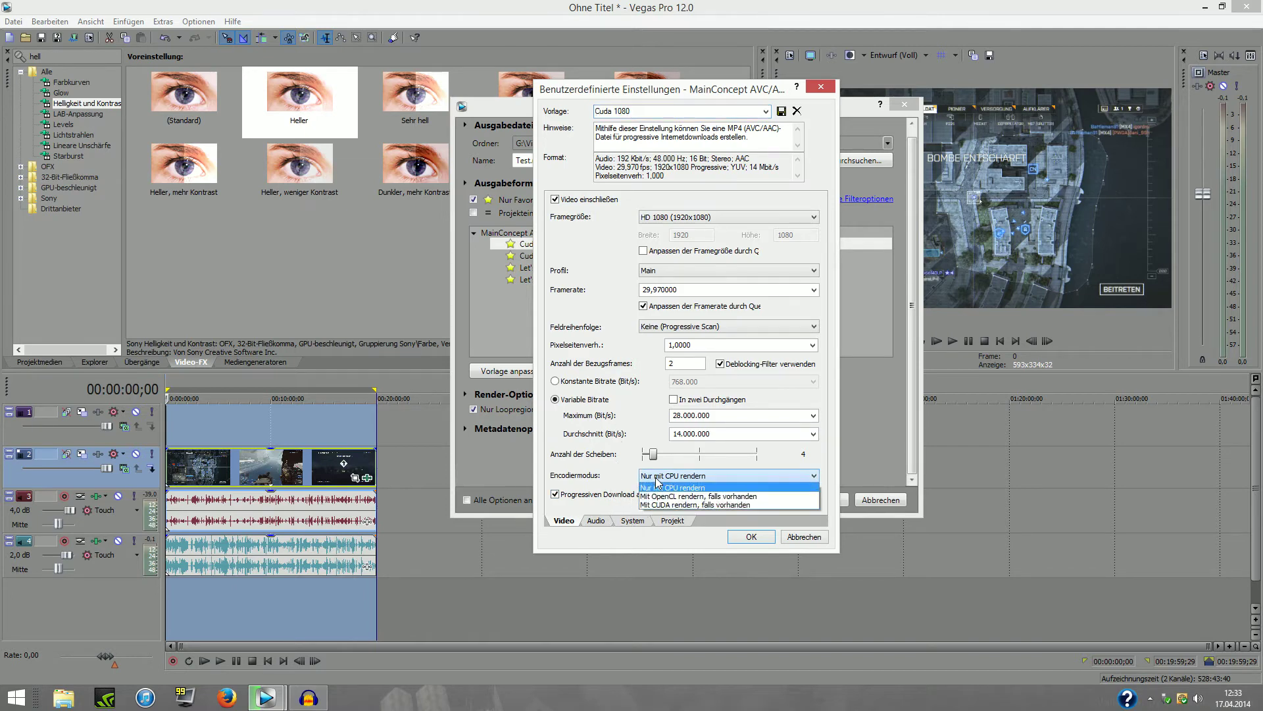
pyautogui.click(653, 504)
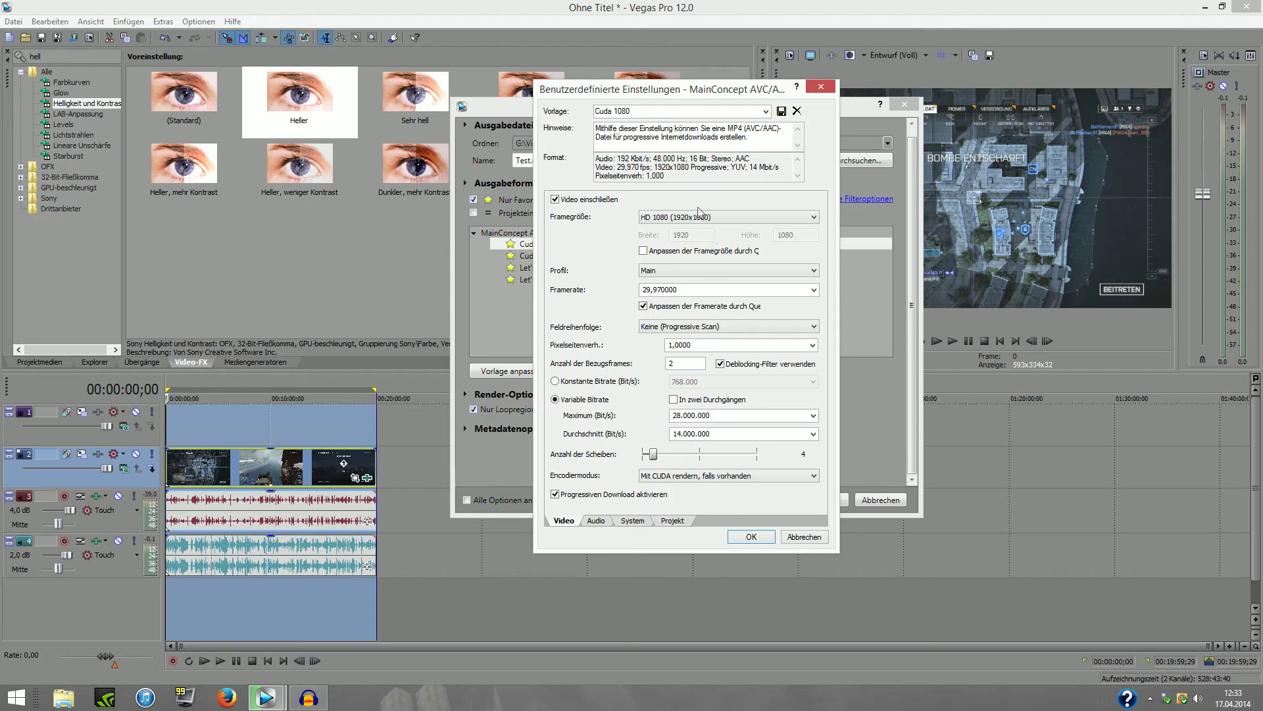
# Step: Look through the video, audio and system settings of the Cuda 1080 template
pyautogui.click(595, 520)
pyautogui.click(567, 521)
pyautogui.click(596, 520)
pyautogui.click(633, 520)
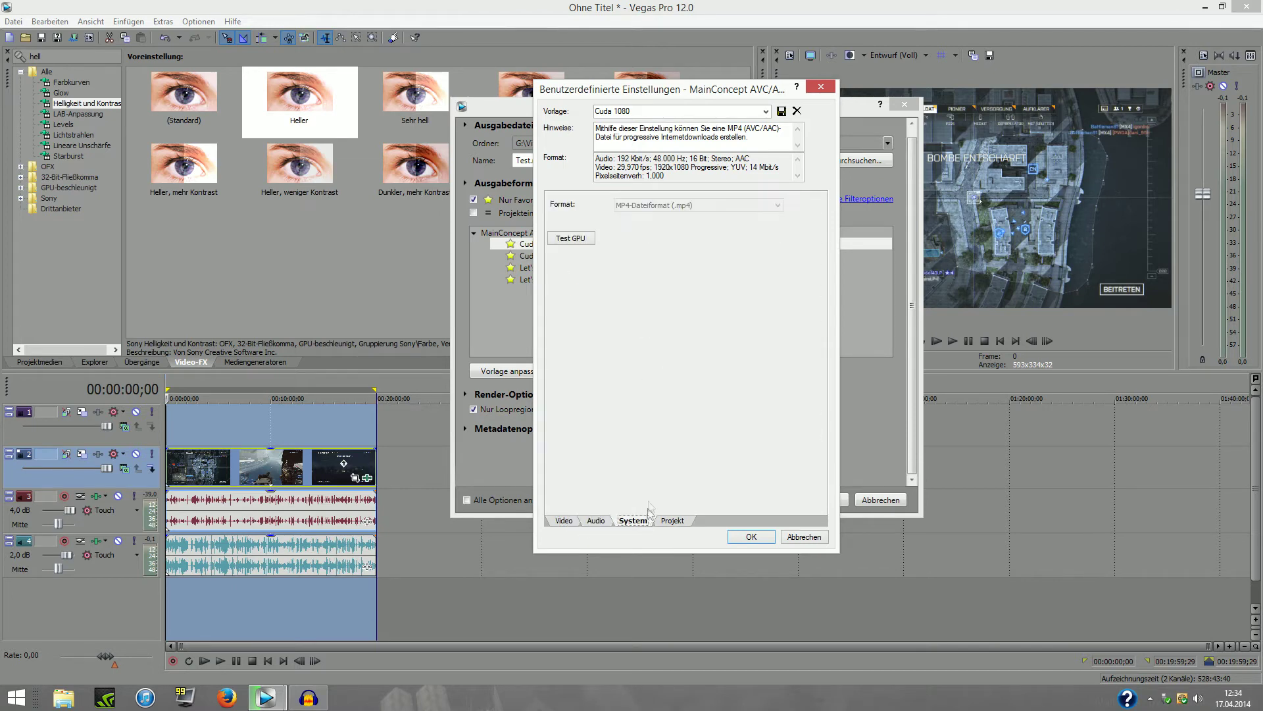
pyautogui.click(567, 521)
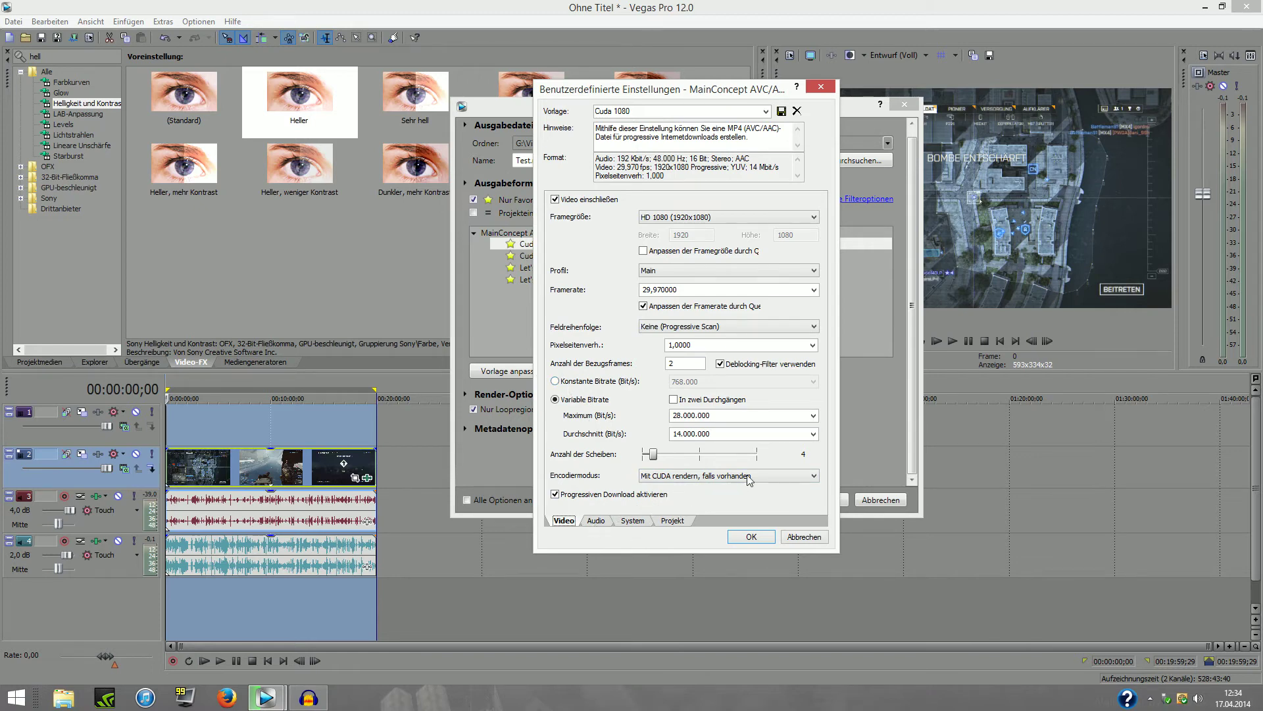
pyautogui.click(596, 520)
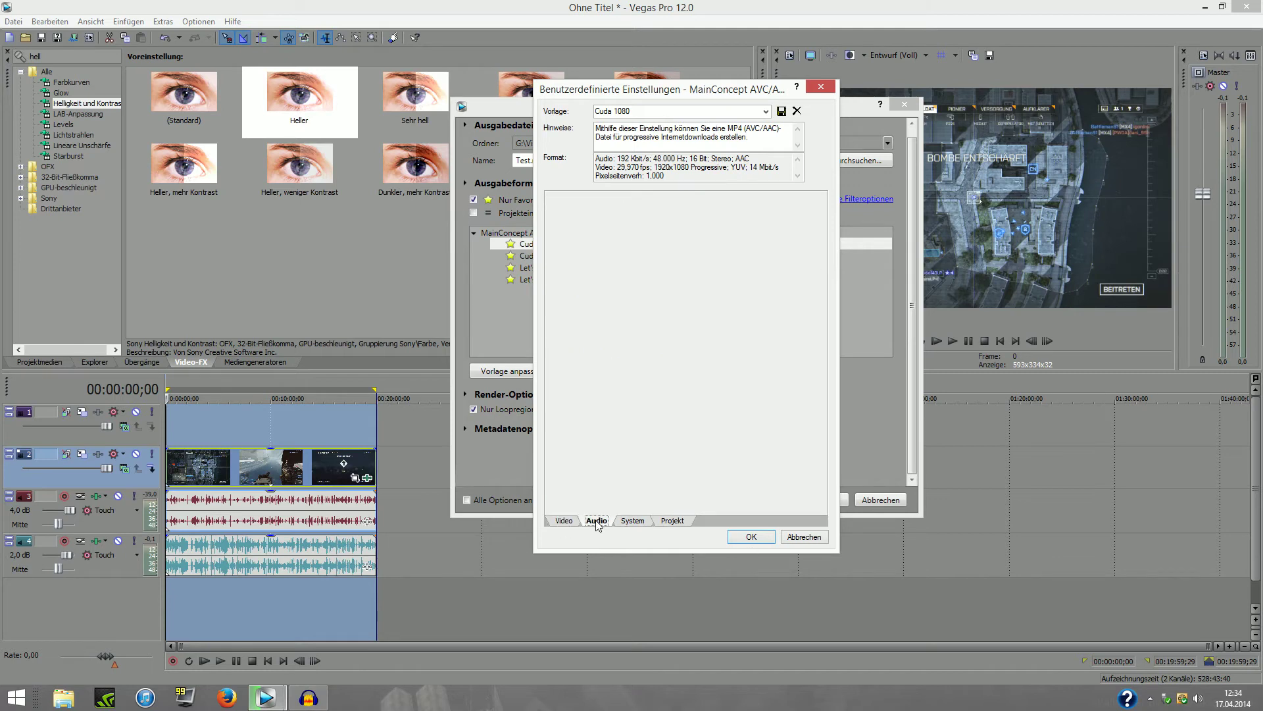
pyautogui.click(632, 521)
# Step: Choose Optimal as the Cuda 1080 template's Videorenderqualität and keep Stereoskopischer 3D-Modus on "Projekteinst. verwenden"
pyautogui.click(685, 512)
pyautogui.click(716, 208)
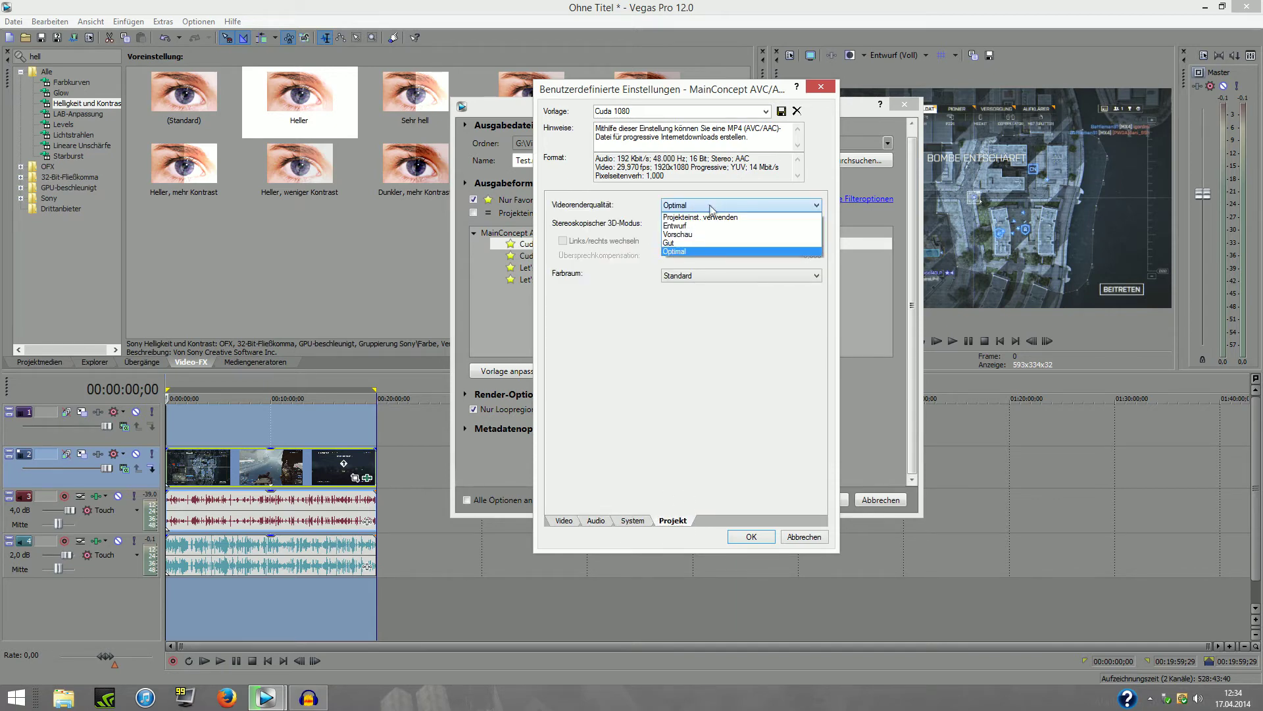
pyautogui.click(676, 252)
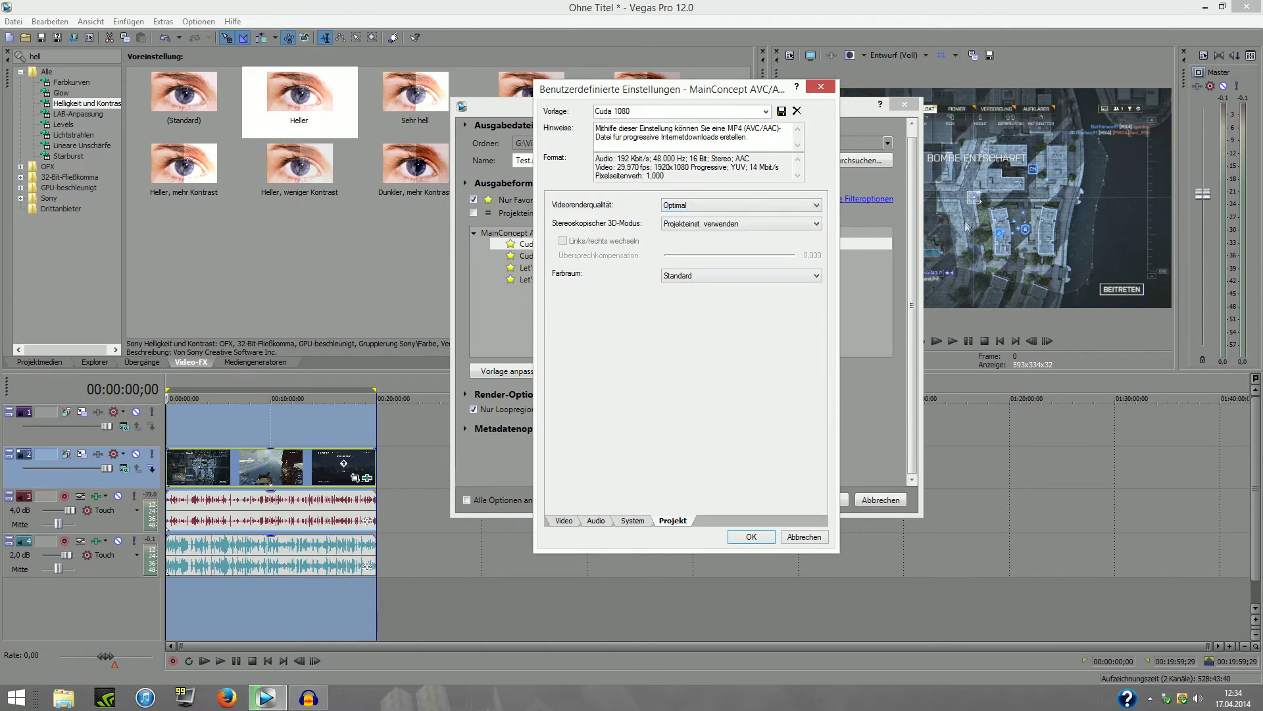
pyautogui.click(691, 223)
pyautogui.click(691, 227)
# Step: Review the Framerate options of the Cuda 1080 template and cancel its custom settings
pyautogui.click(565, 520)
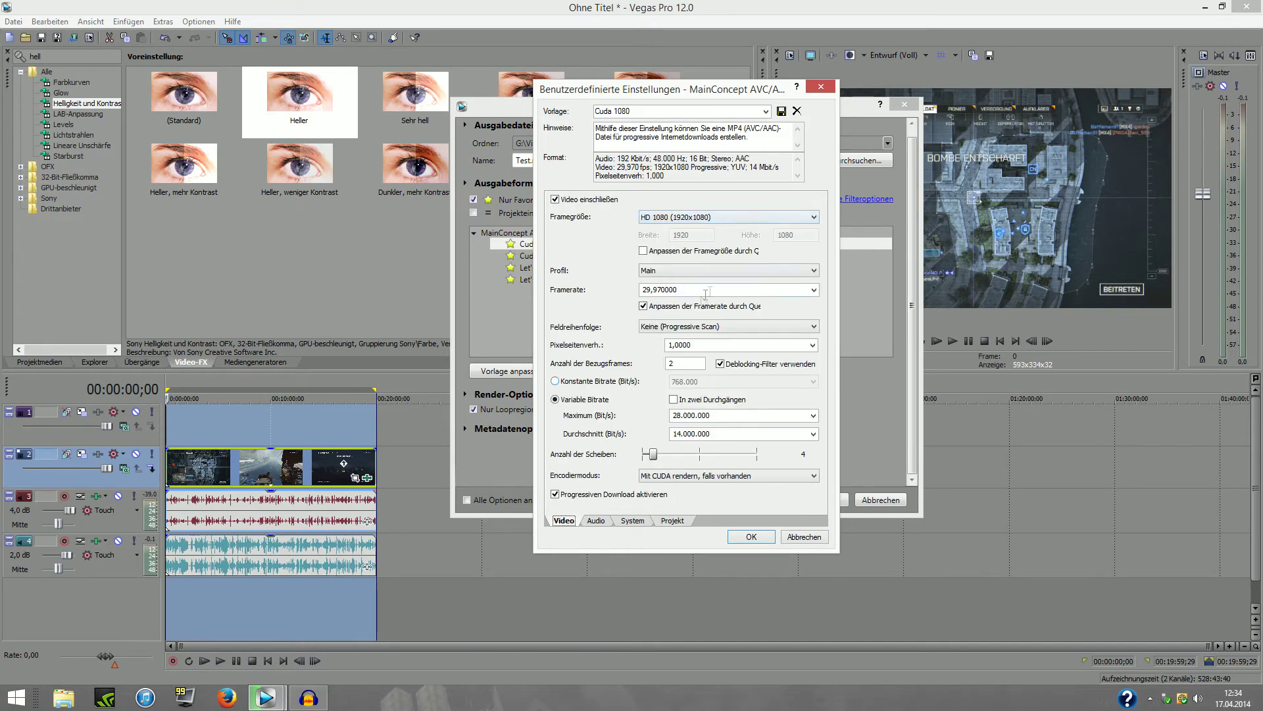
pyautogui.click(814, 290)
pyautogui.click(817, 291)
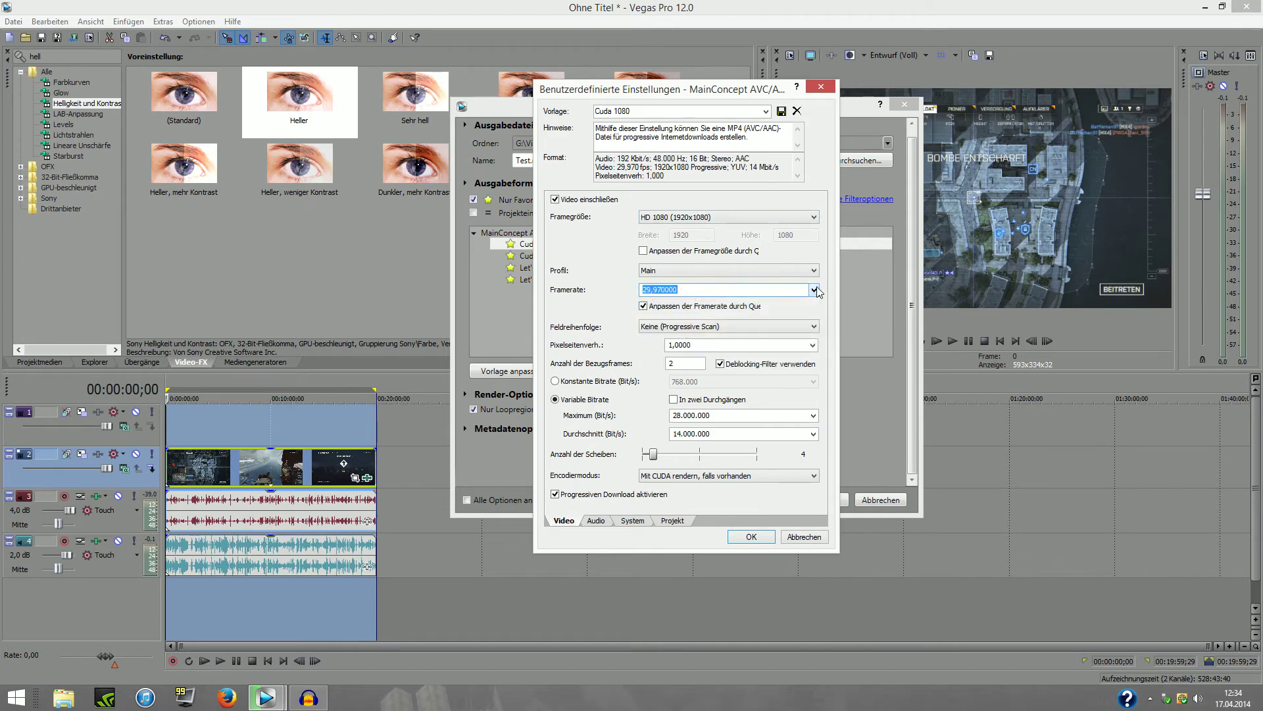
pyautogui.click(815, 290)
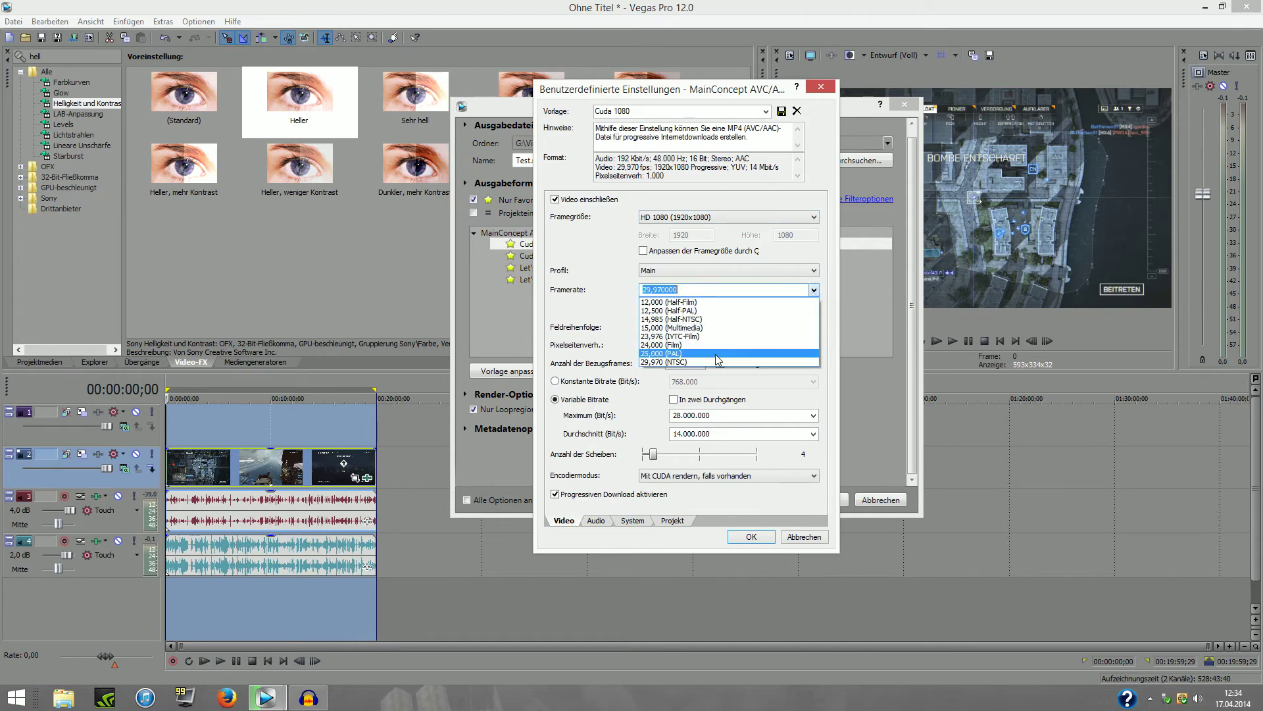
pyautogui.click(816, 293)
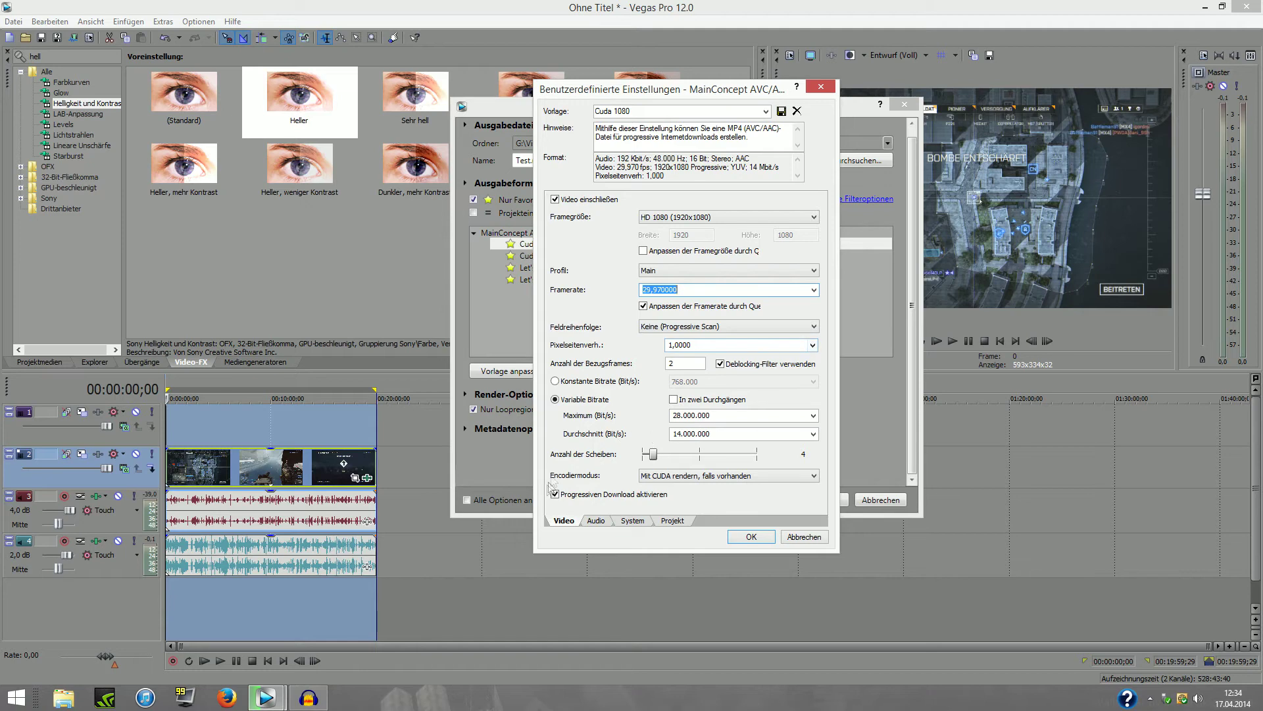
pyautogui.click(803, 537)
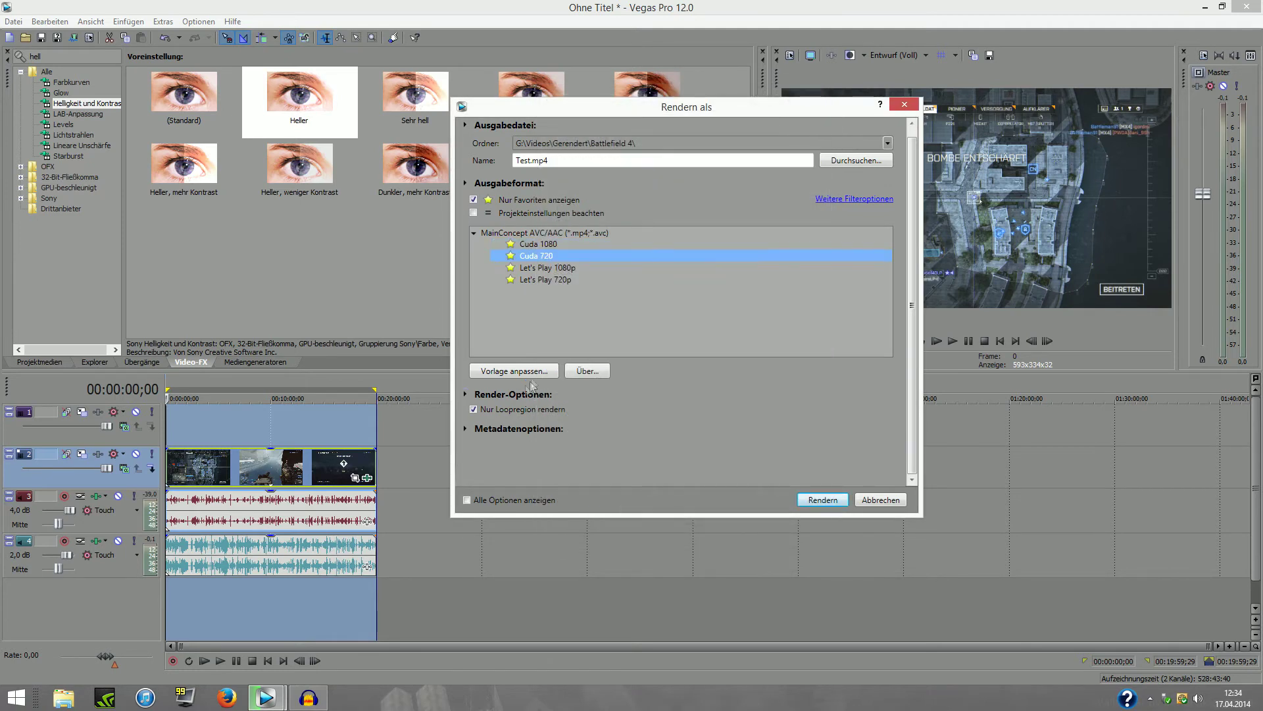
# Step: Open the Cuda 720 template's custom settings and choose an audio Samplerate of 48.000 Hz
pyautogui.click(530, 374)
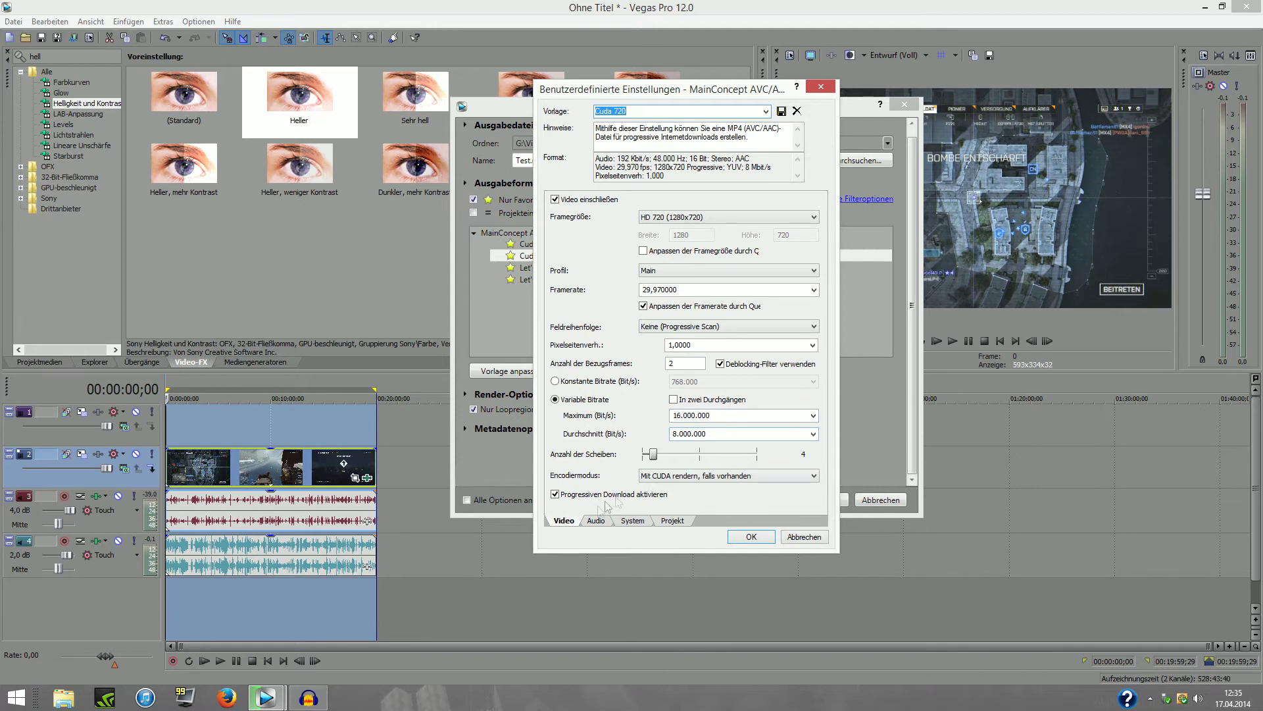
pyautogui.click(587, 523)
pyautogui.click(633, 521)
pyautogui.click(596, 522)
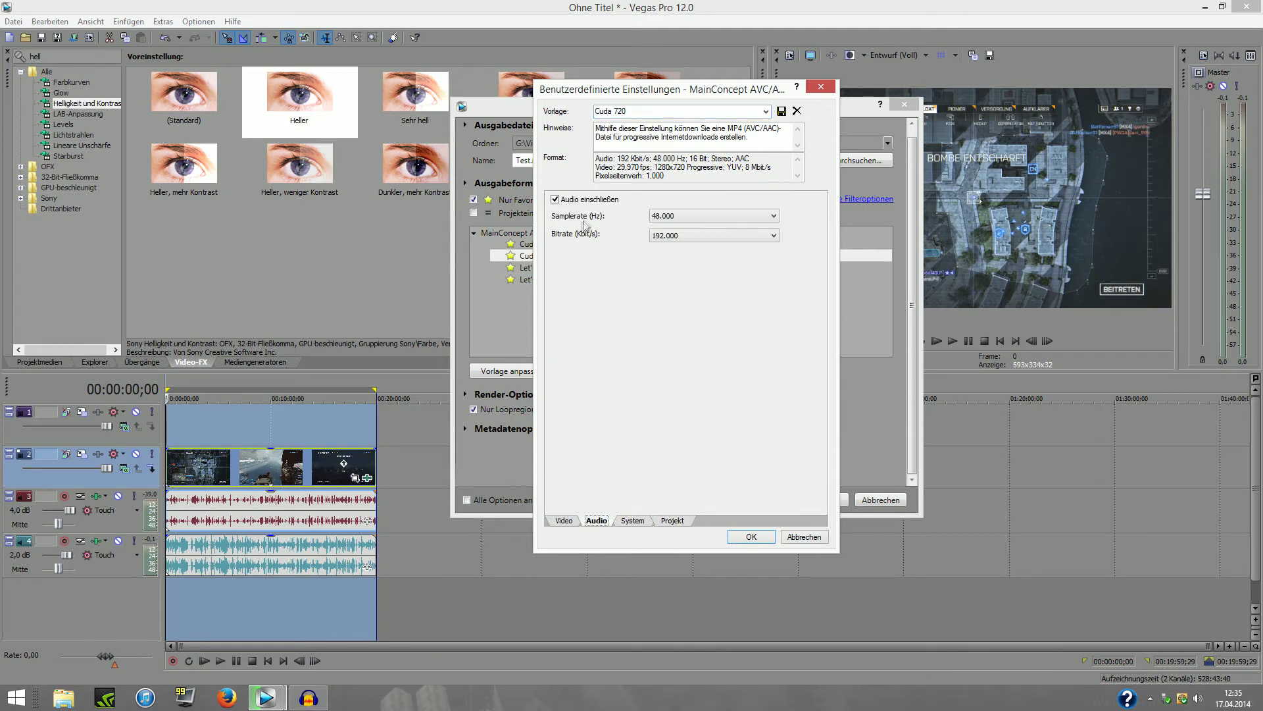
pyautogui.click(697, 217)
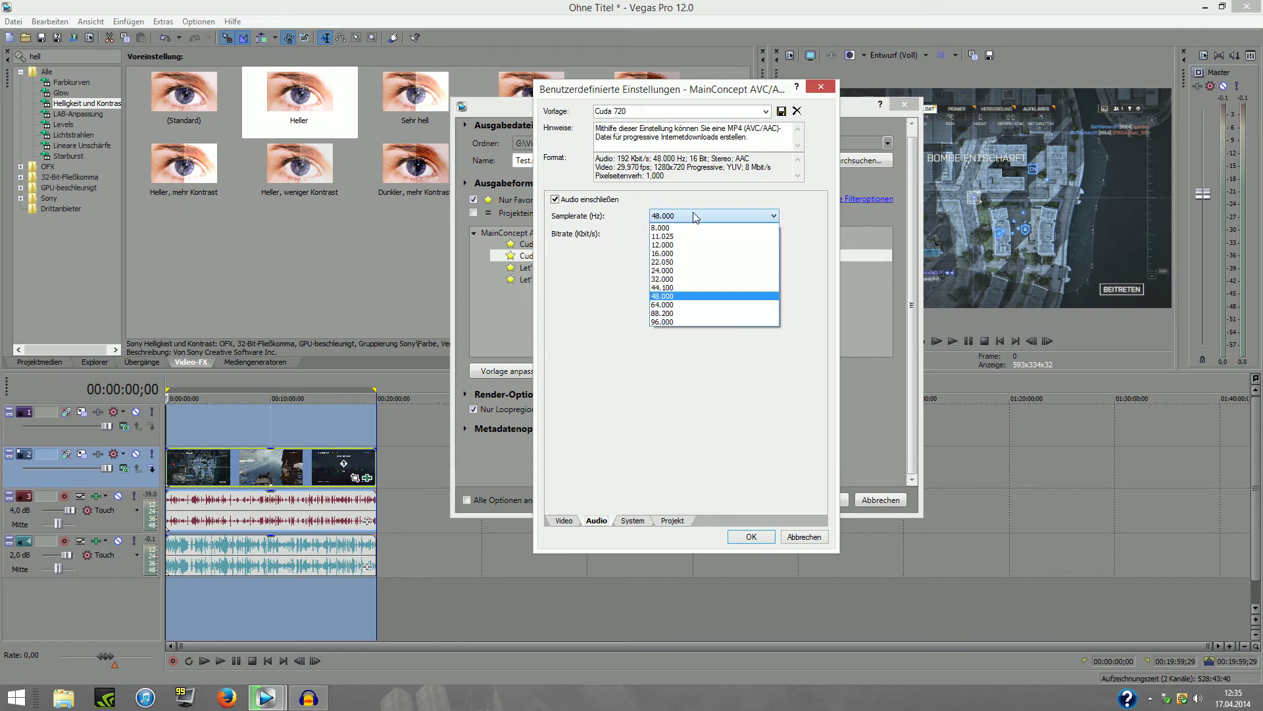
pyautogui.click(672, 296)
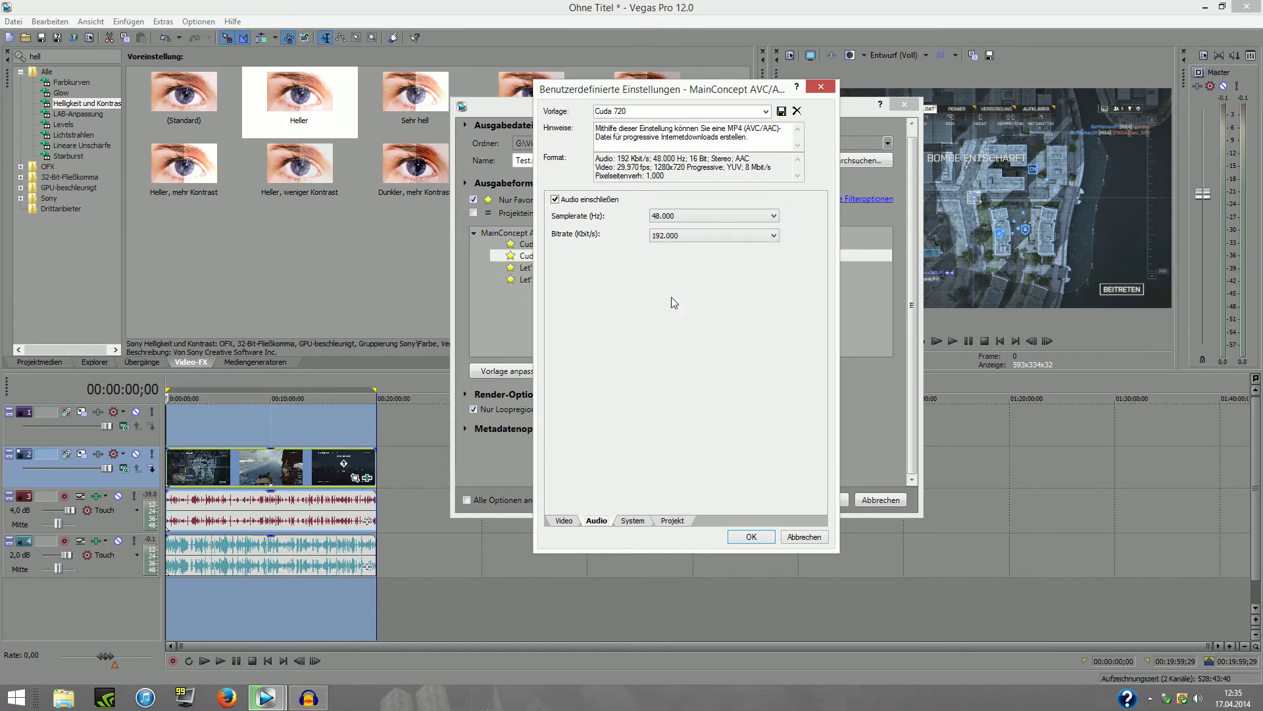
# Step: Review the audio Bitrate options of the Cuda 720 template and keep it at 192.000
pyautogui.click(677, 237)
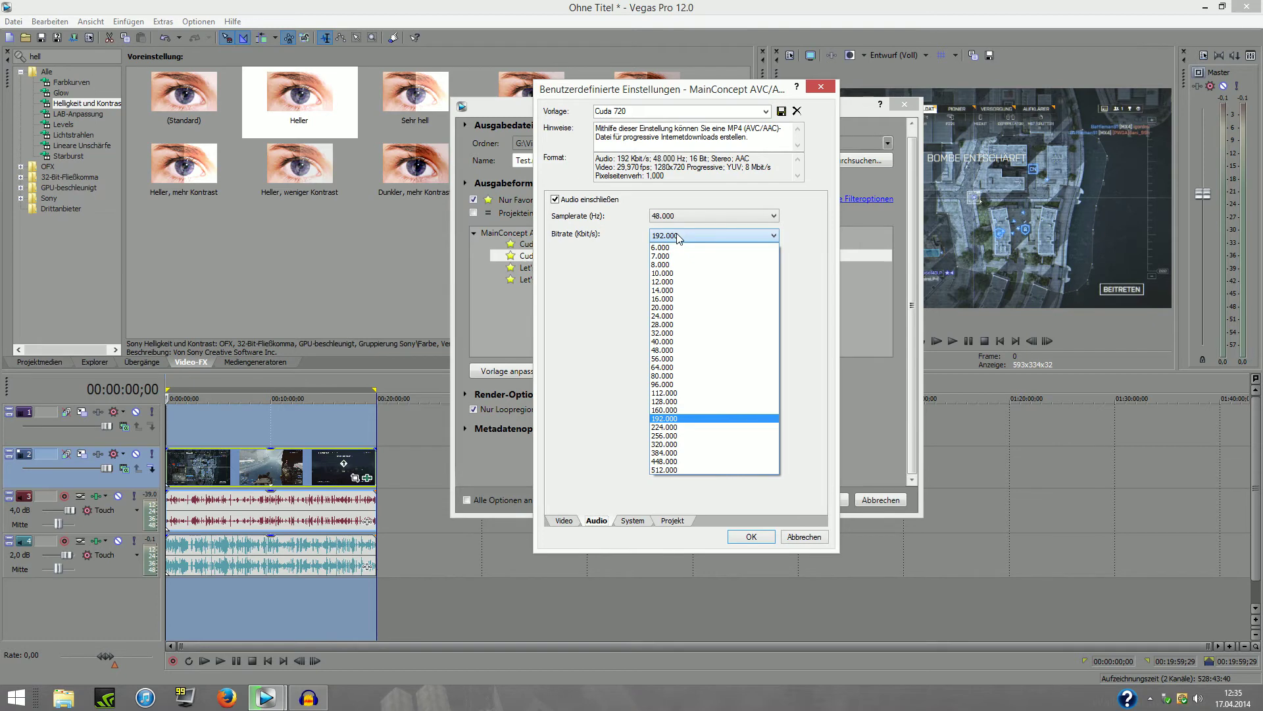
pyautogui.click(679, 237)
pyautogui.click(679, 237)
pyautogui.click(685, 418)
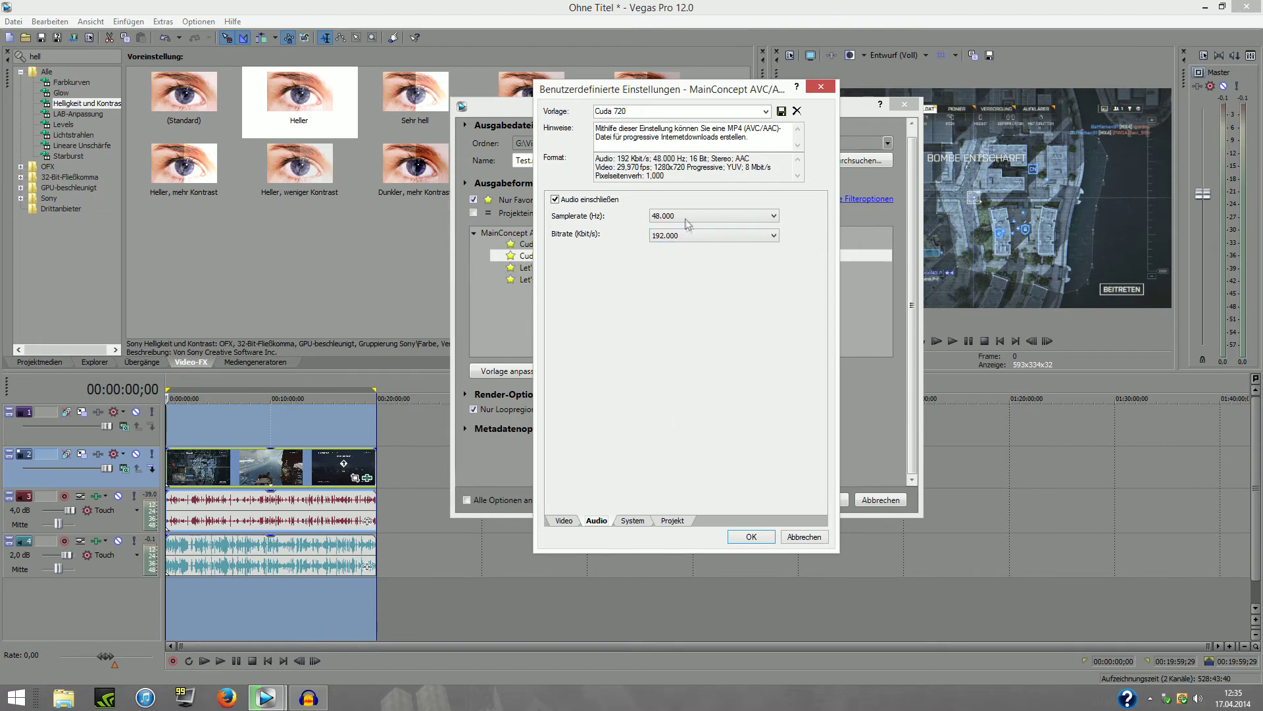
pyautogui.click(692, 237)
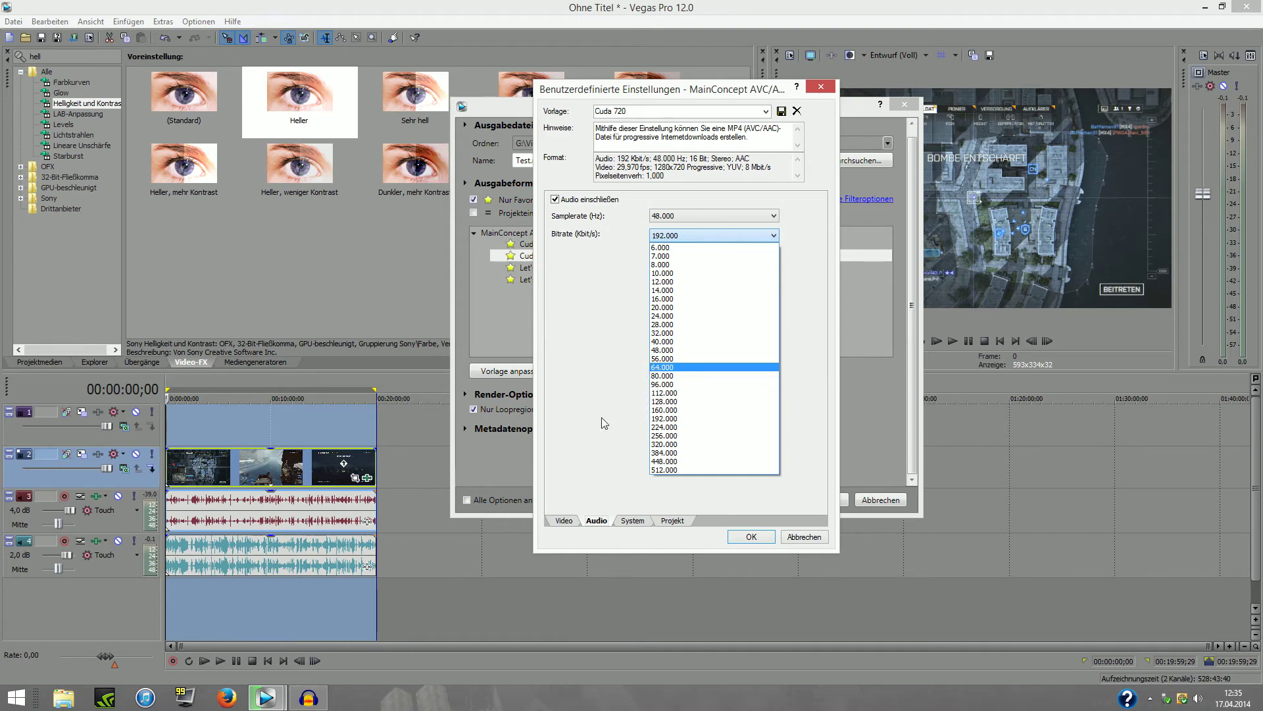
pyautogui.click(708, 231)
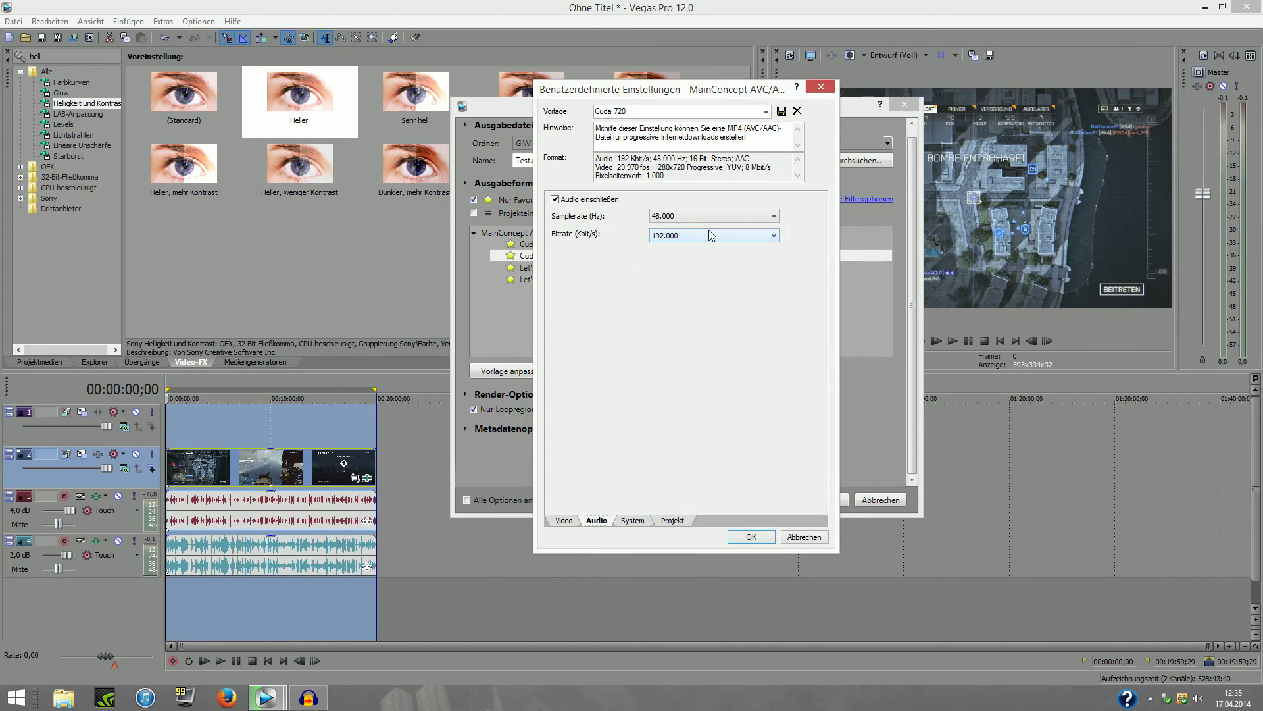
pyautogui.click(712, 235)
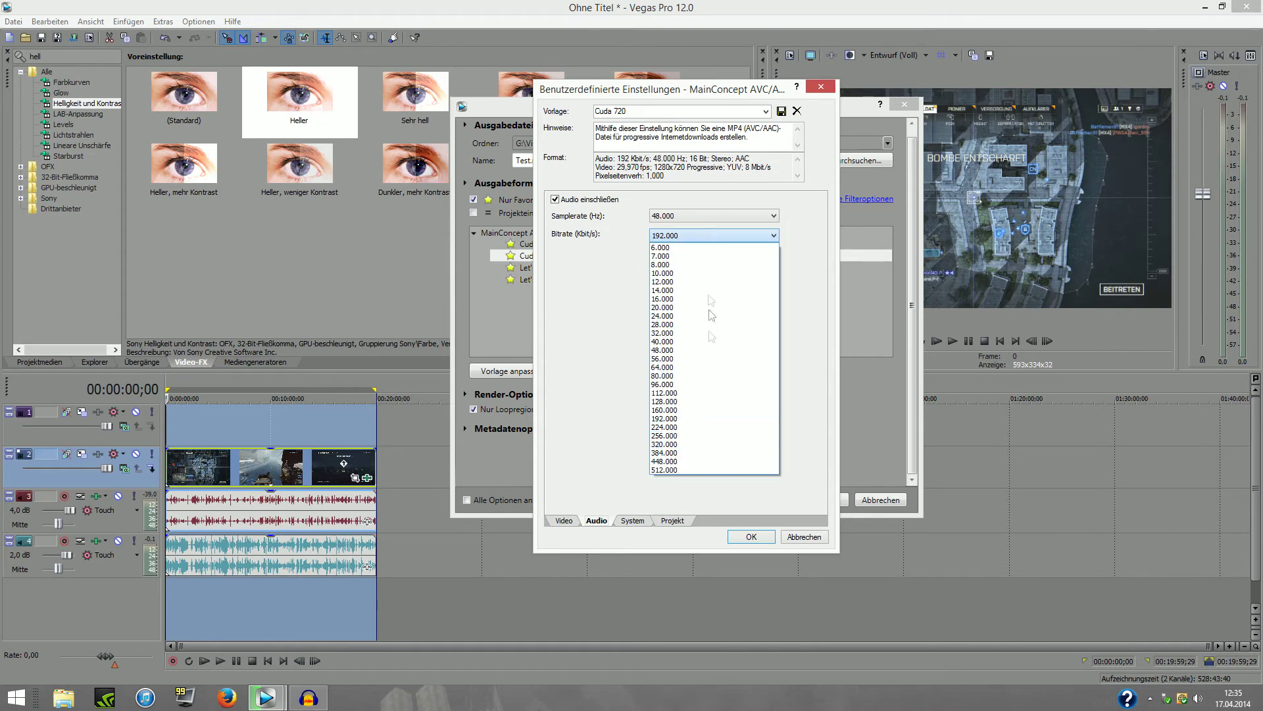
pyautogui.click(718, 233)
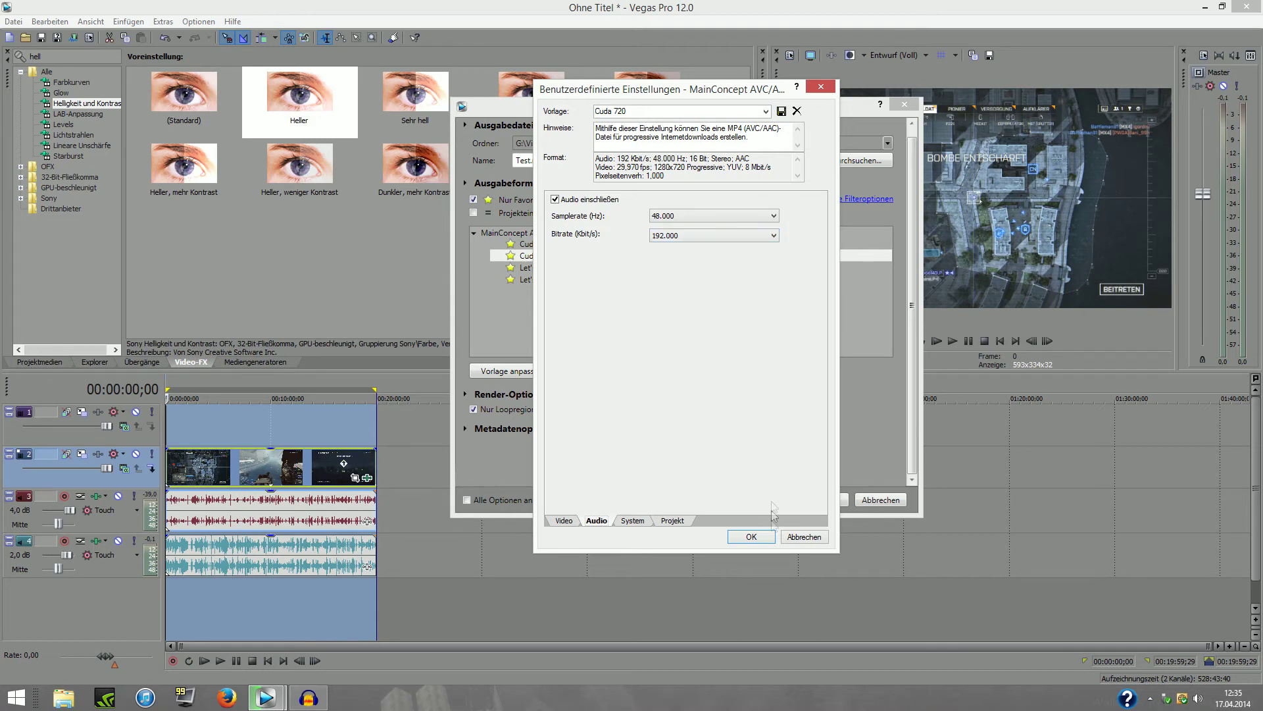
# Step: Look through the system, video, audio and project settings of the Cuda 720 template and confirm its custom settings
pyautogui.click(647, 523)
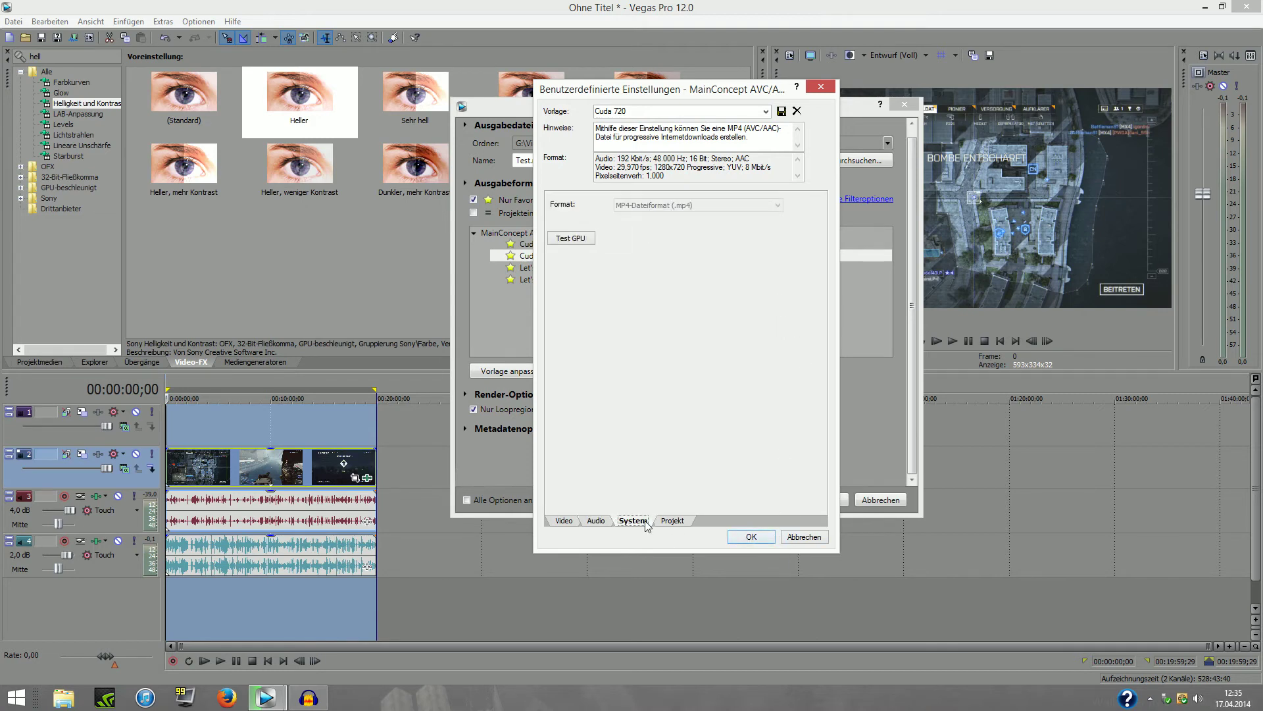
pyautogui.click(565, 523)
pyautogui.click(595, 520)
pyautogui.click(632, 520)
pyautogui.click(672, 520)
pyautogui.click(568, 523)
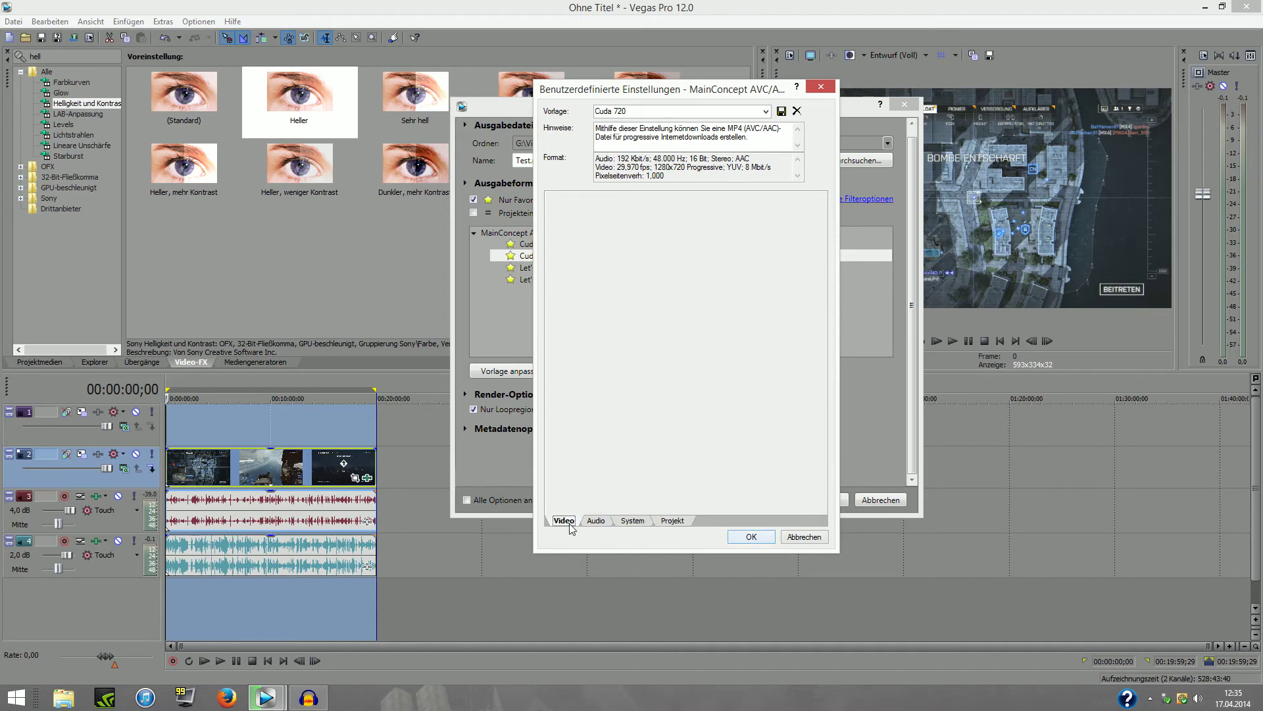
pyautogui.click(596, 523)
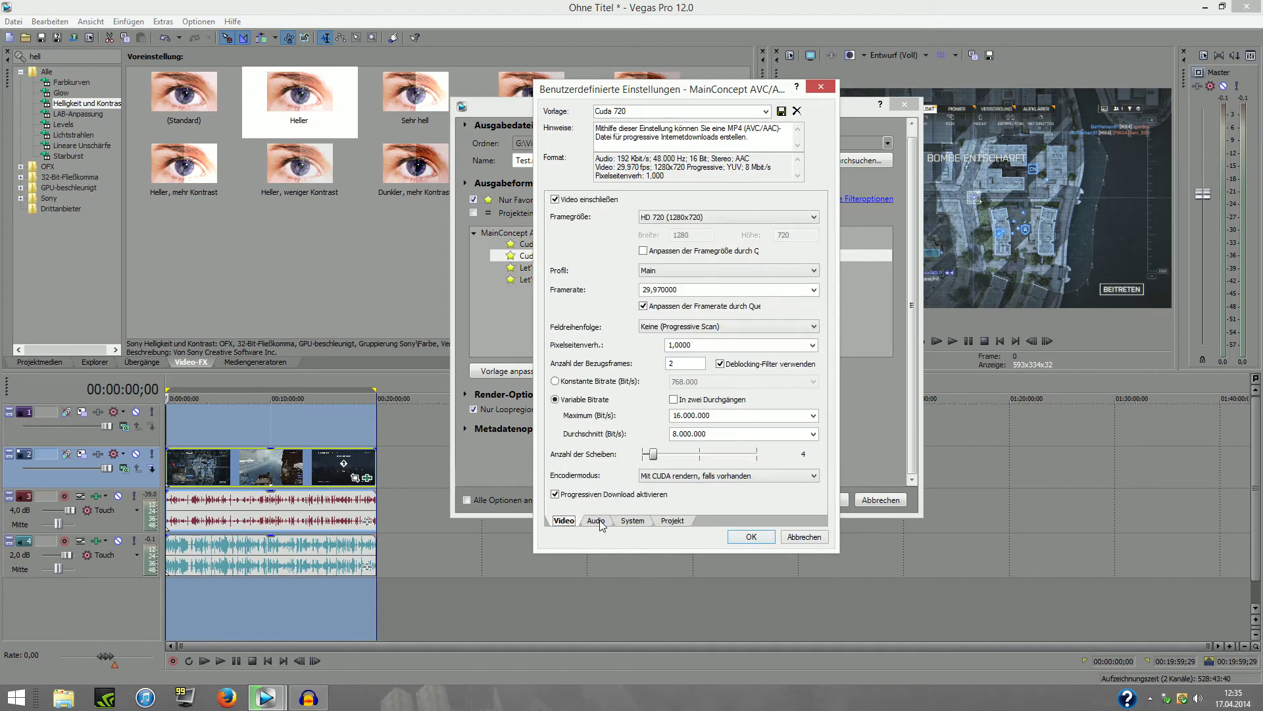
pyautogui.click(632, 521)
pyautogui.click(673, 521)
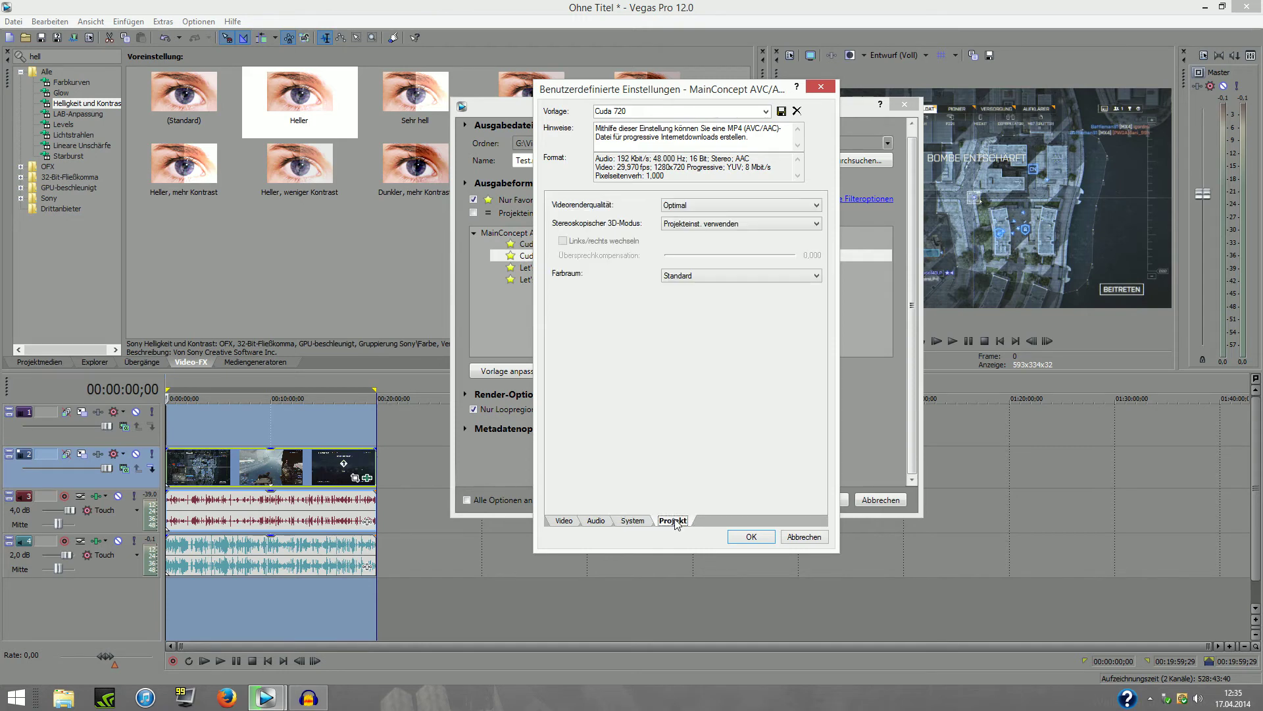
pyautogui.click(751, 537)
# Step: Inspect the custom settings of the Let's Play 1080p and Let's Play 720p templates and close the render dialog
pyautogui.click(560, 269)
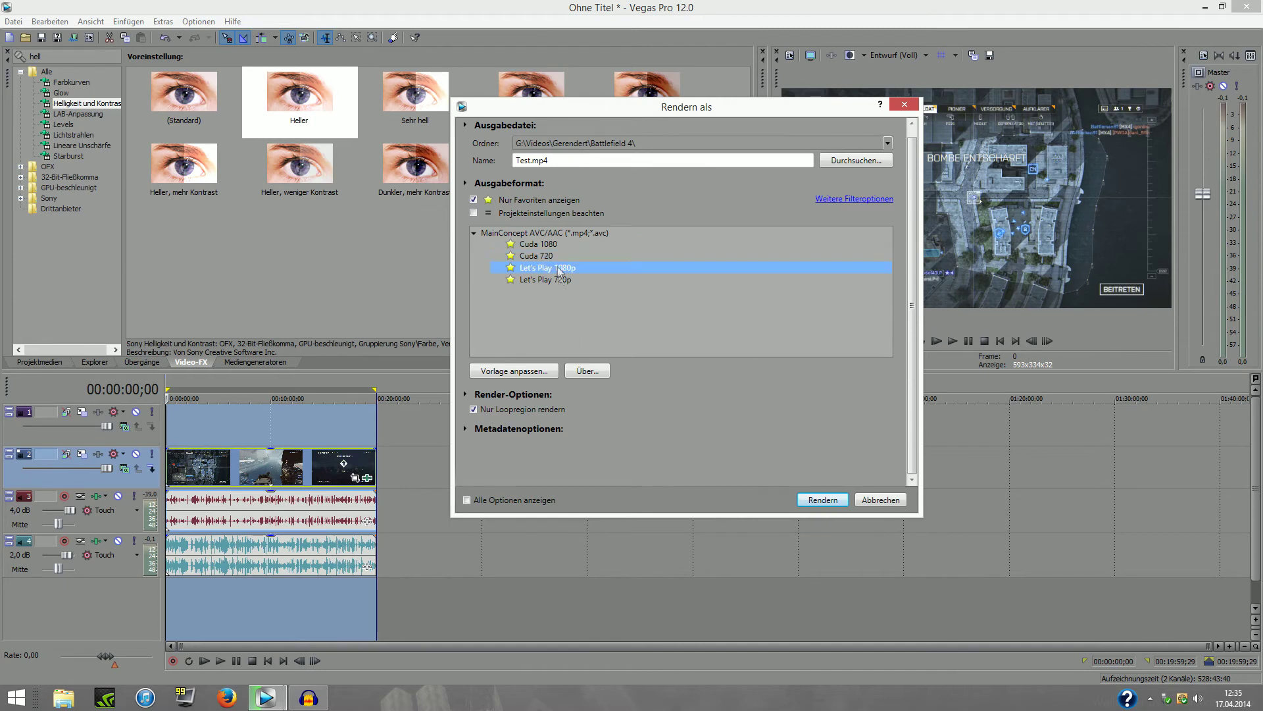
pyautogui.click(523, 371)
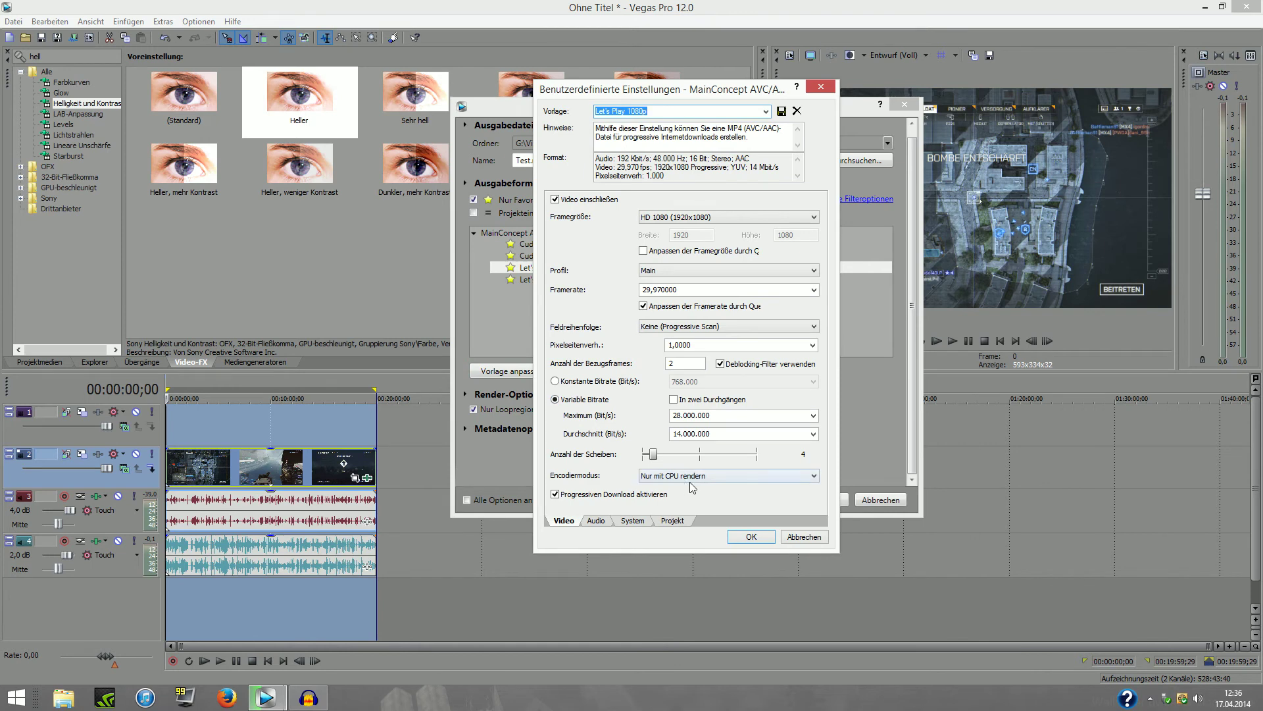
pyautogui.click(821, 87)
pyautogui.click(524, 280)
pyautogui.click(534, 373)
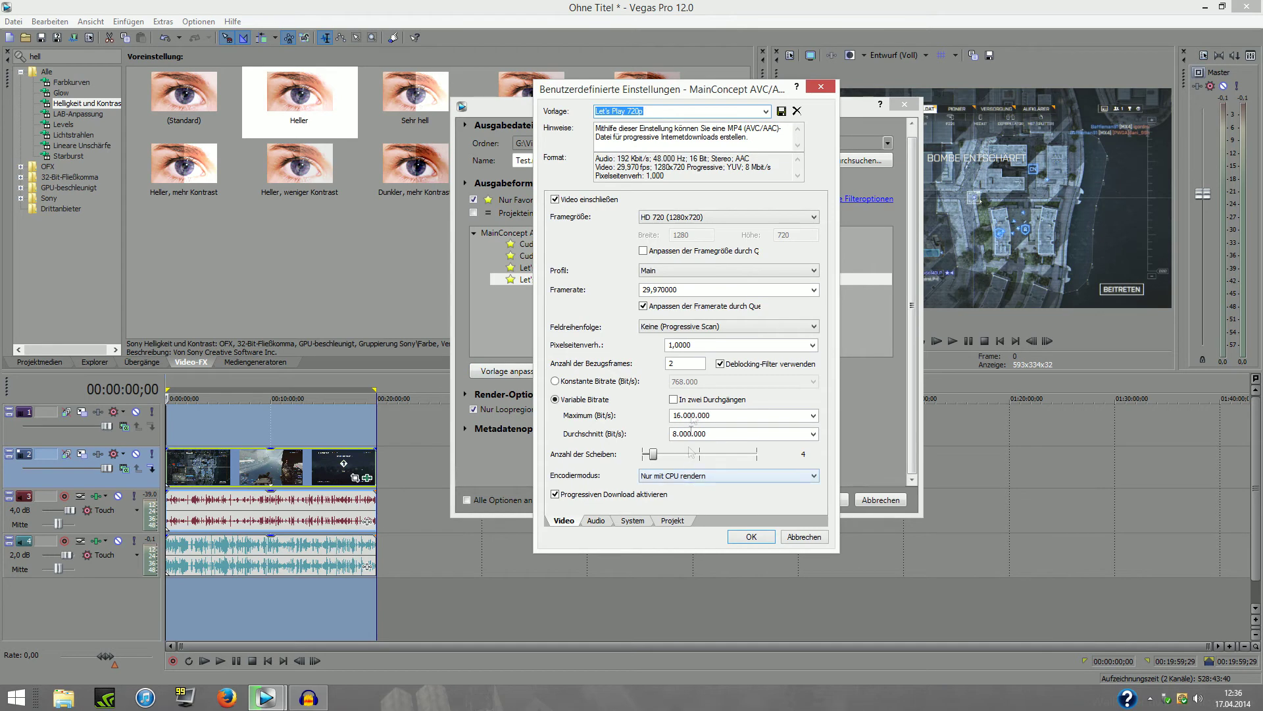
pyautogui.click(820, 87)
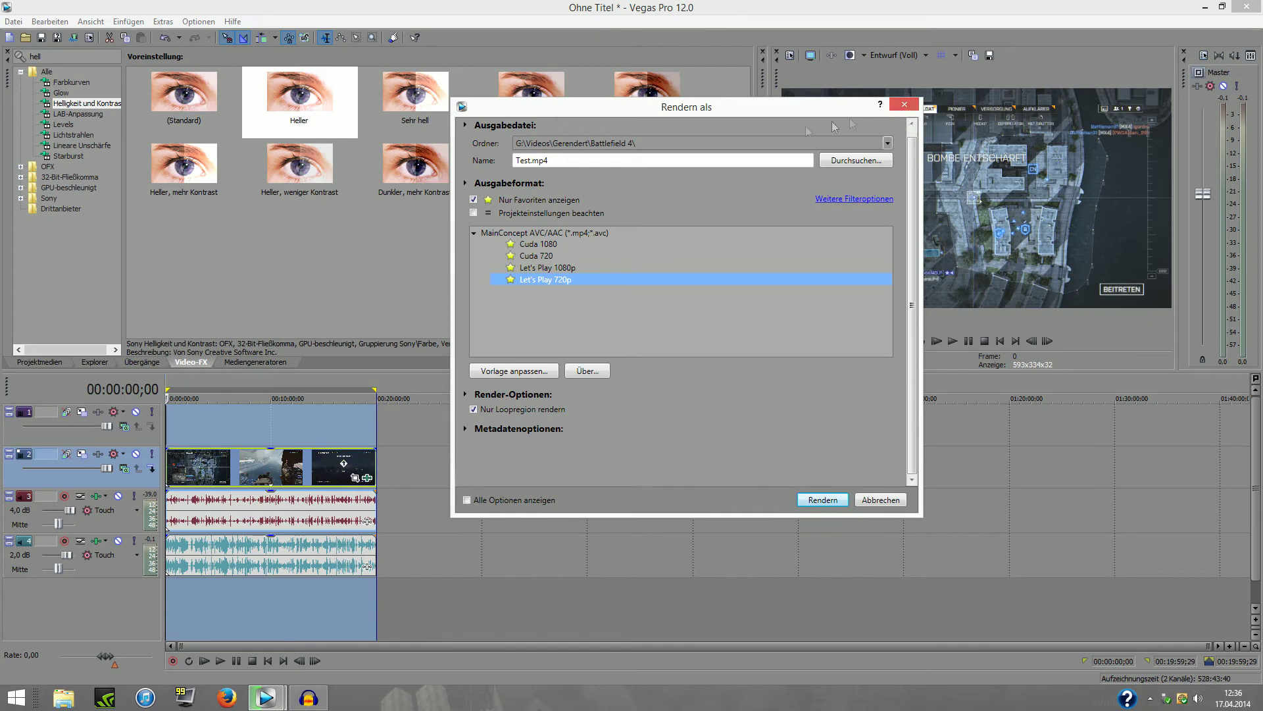
pyautogui.click(904, 105)
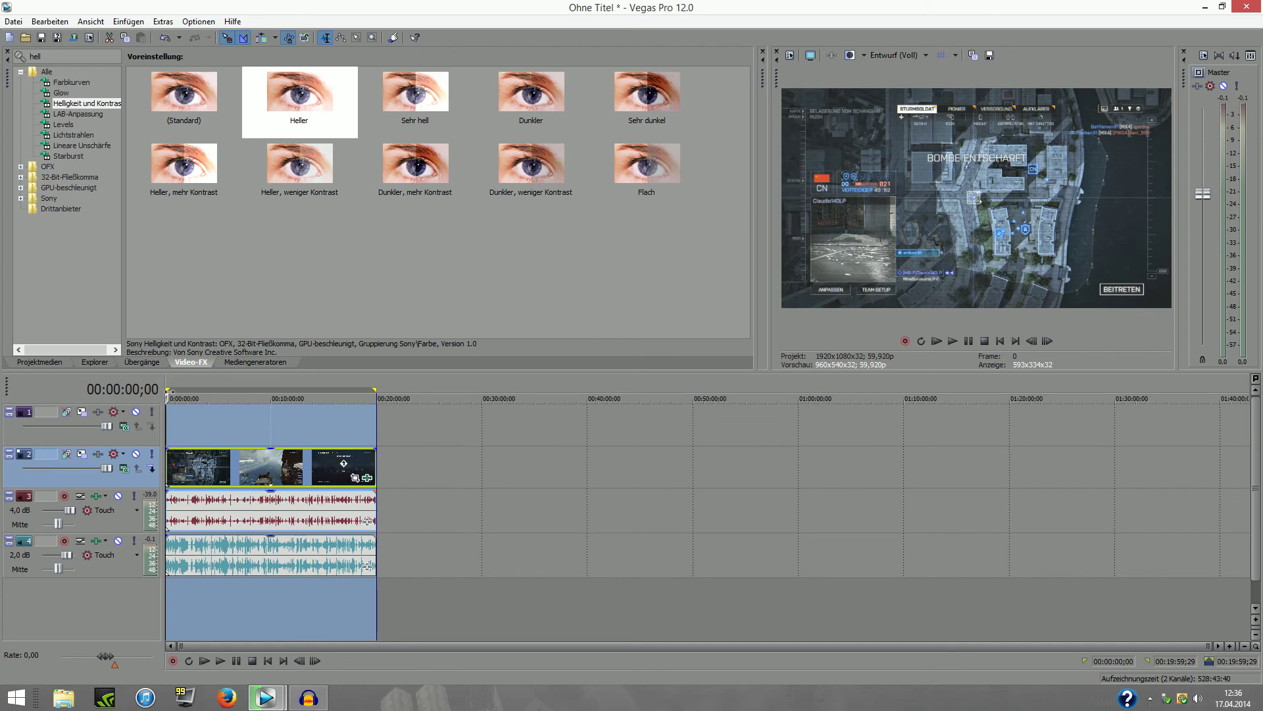
# Step: Shorten the timeline's loop region to about 13 seconds, starting at about 00:04:44
pyautogui.moveTo(167, 390); pyautogui.dragTo(276, 389)
pyautogui.moveTo(375, 389); pyautogui.dragTo(167, 391)
pyautogui.moveTo(282, 389)
pyautogui.mouseDown()
pyautogui.moveTo(169, 393)
pyautogui.moveTo(273, 393)
pyautogui.moveTo(181, 393)
pyautogui.moveTo(218, 388)
pyautogui.mouseUp()
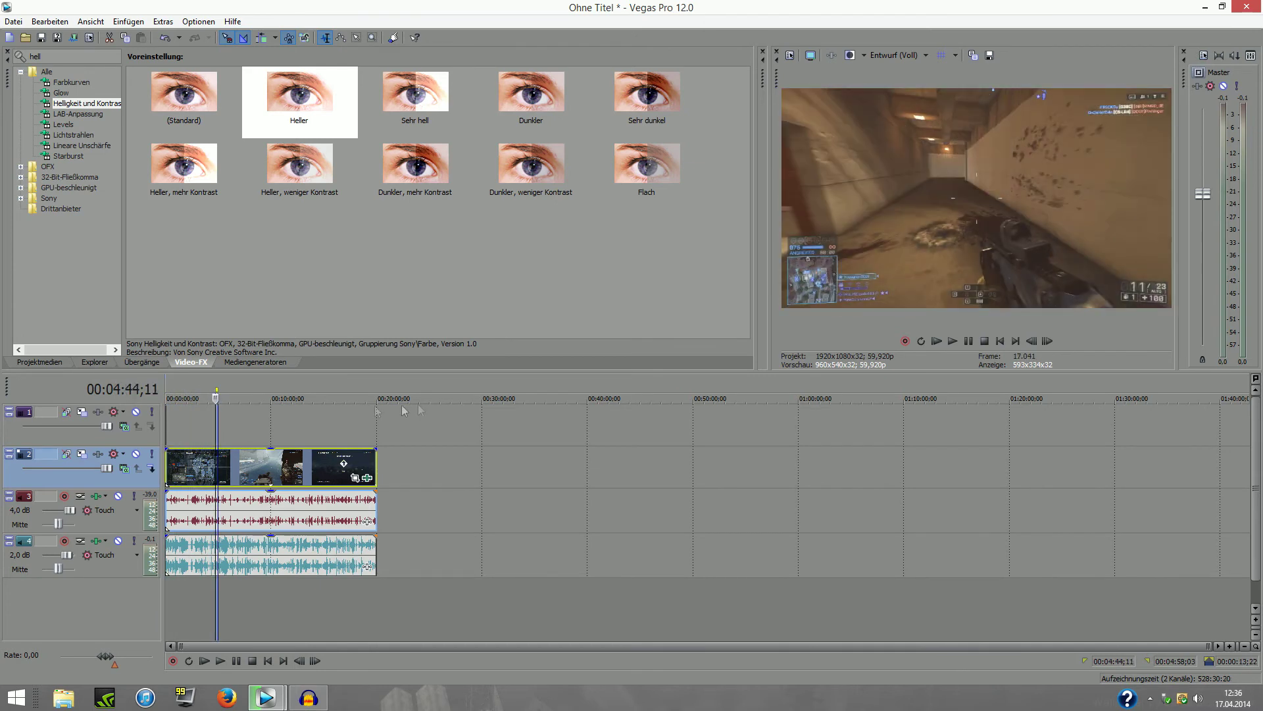
pyautogui.click(73, 38)
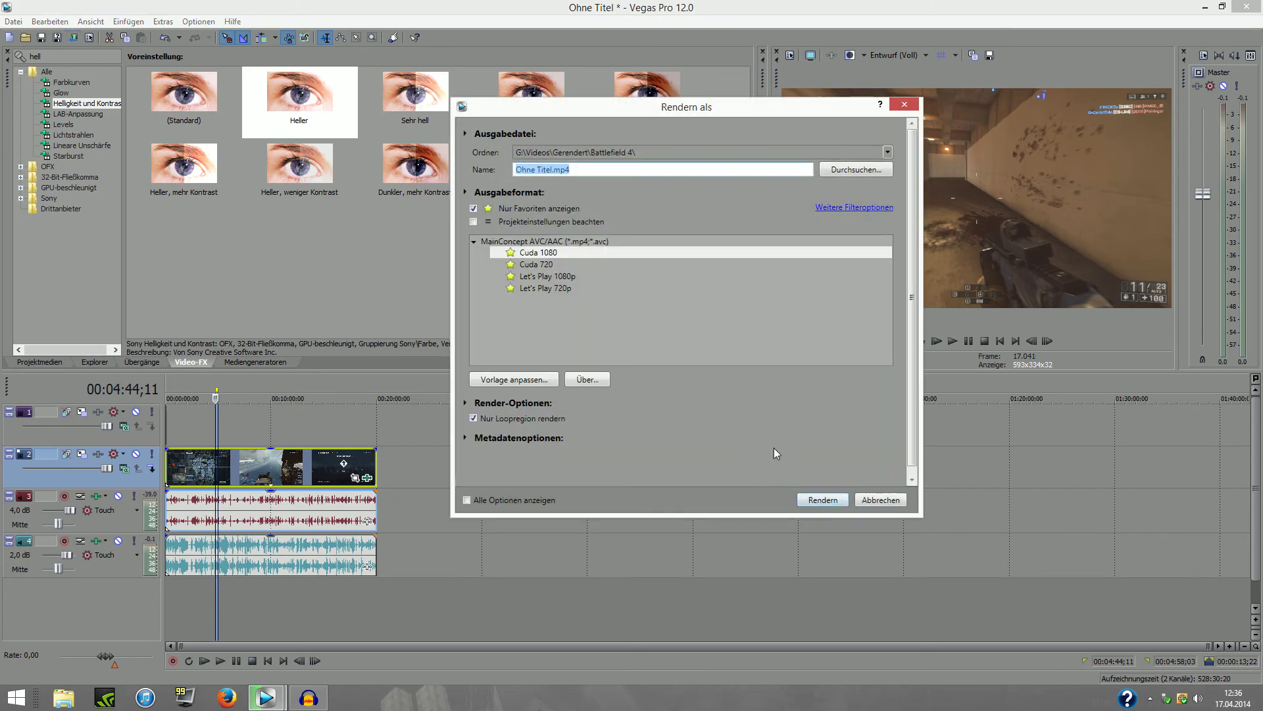
pyautogui.click(540, 276)
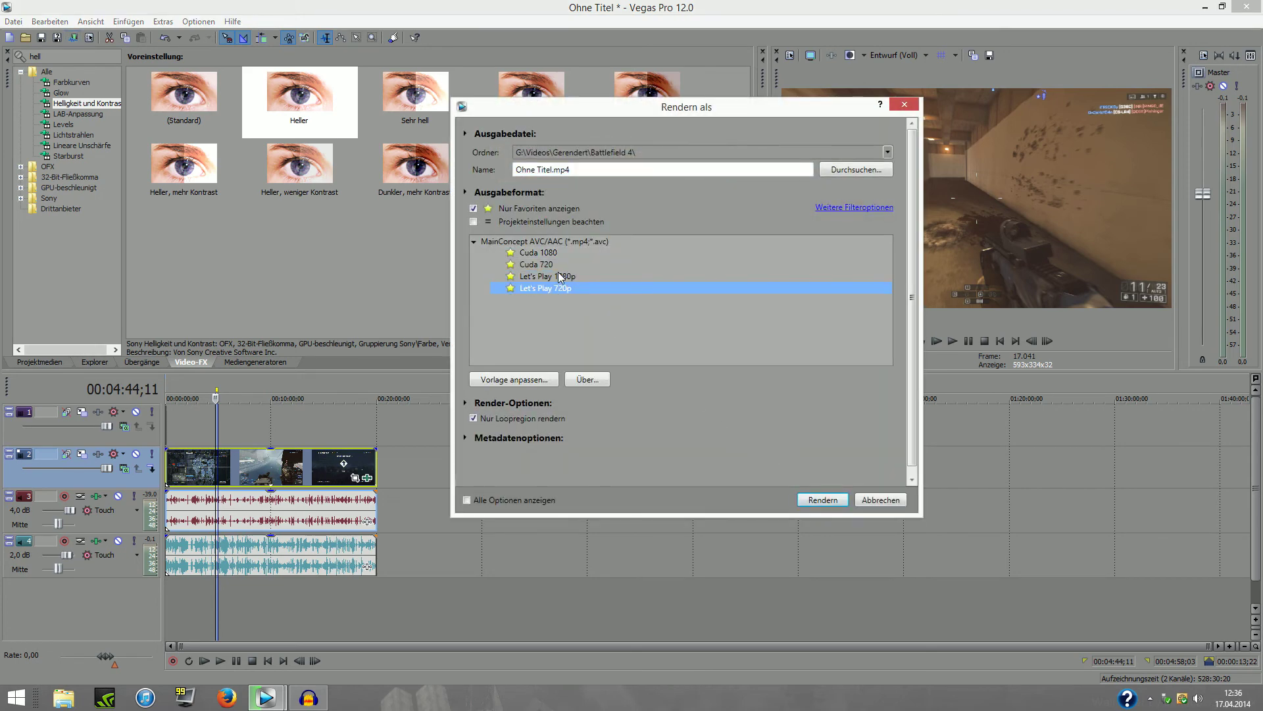
pyautogui.click(558, 255)
pyautogui.moveTo(823, 107); pyautogui.dragTo(546, 255)
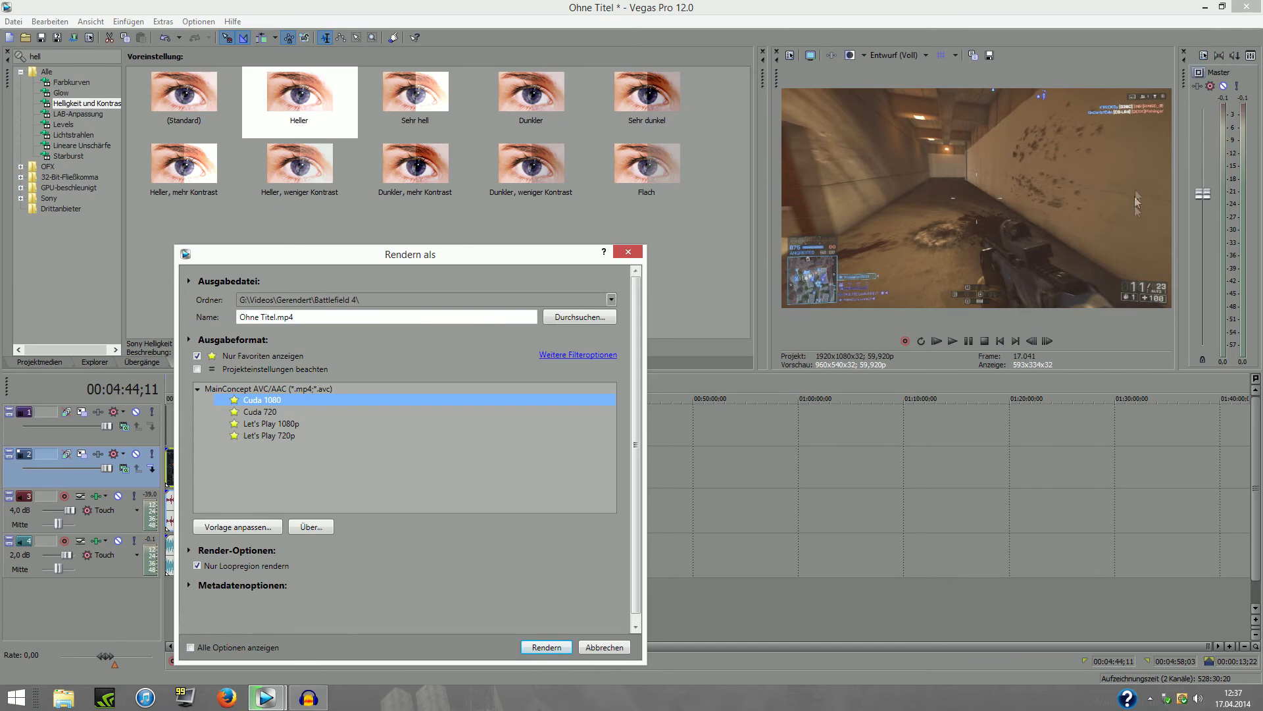
pyautogui.press('Escape')
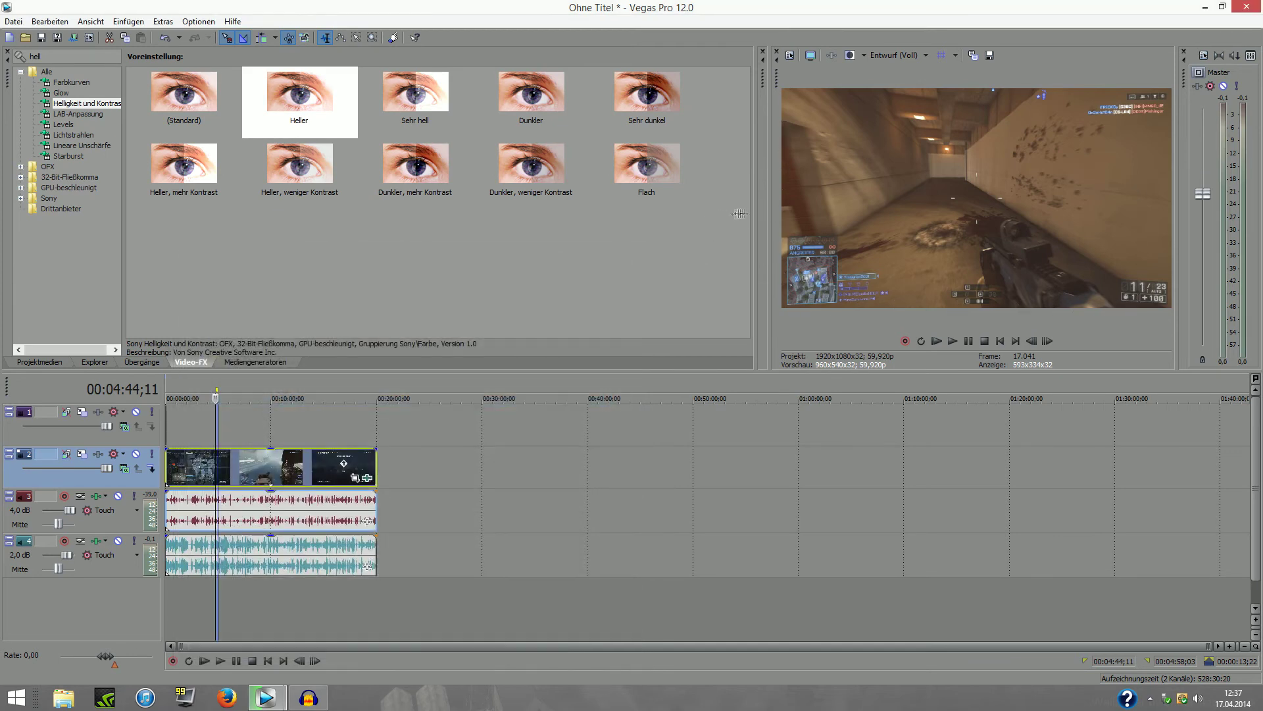
pyautogui.moveTo(768, 223)
pyautogui.mouseDown()
pyautogui.moveTo(804, 226)
pyautogui.moveTo(767, 227)
pyautogui.mouseUp()
# Step: Reopen the render settings, compare the favourite templates and choose Cuda 1080 for the output
pyautogui.click(74, 38)
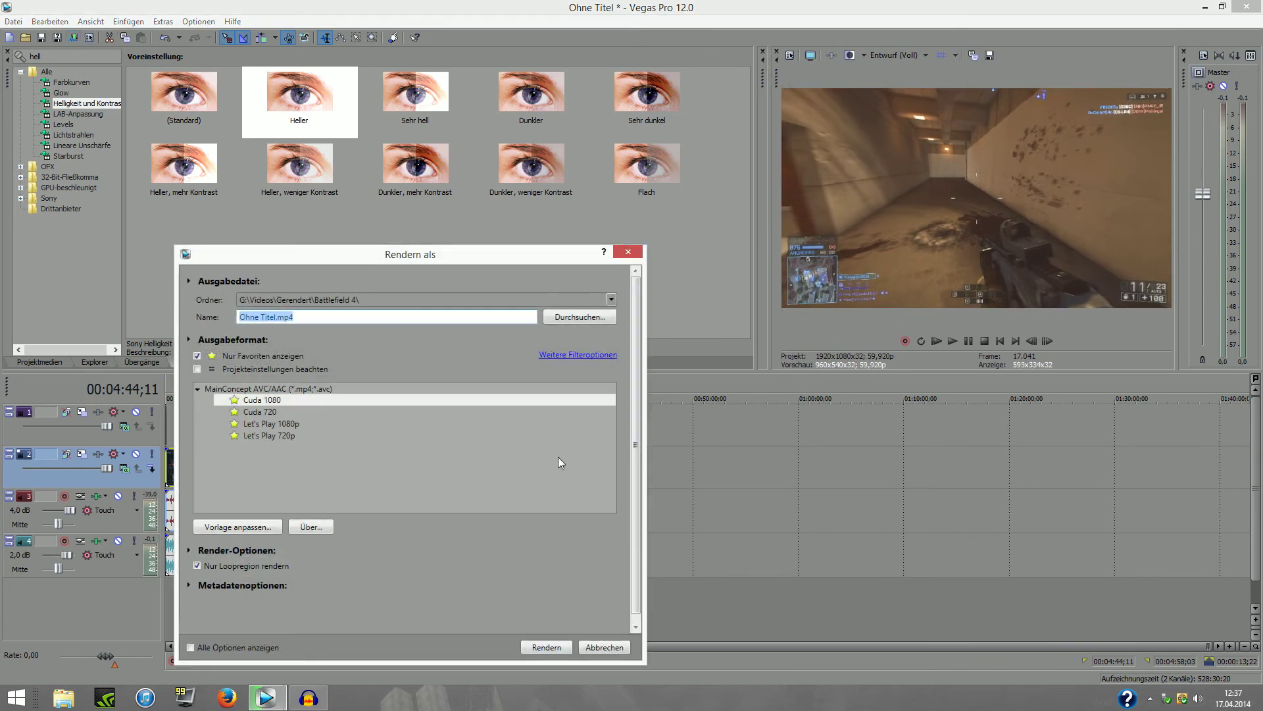
pyautogui.moveTo(362, 253); pyautogui.dragTo(519, 174)
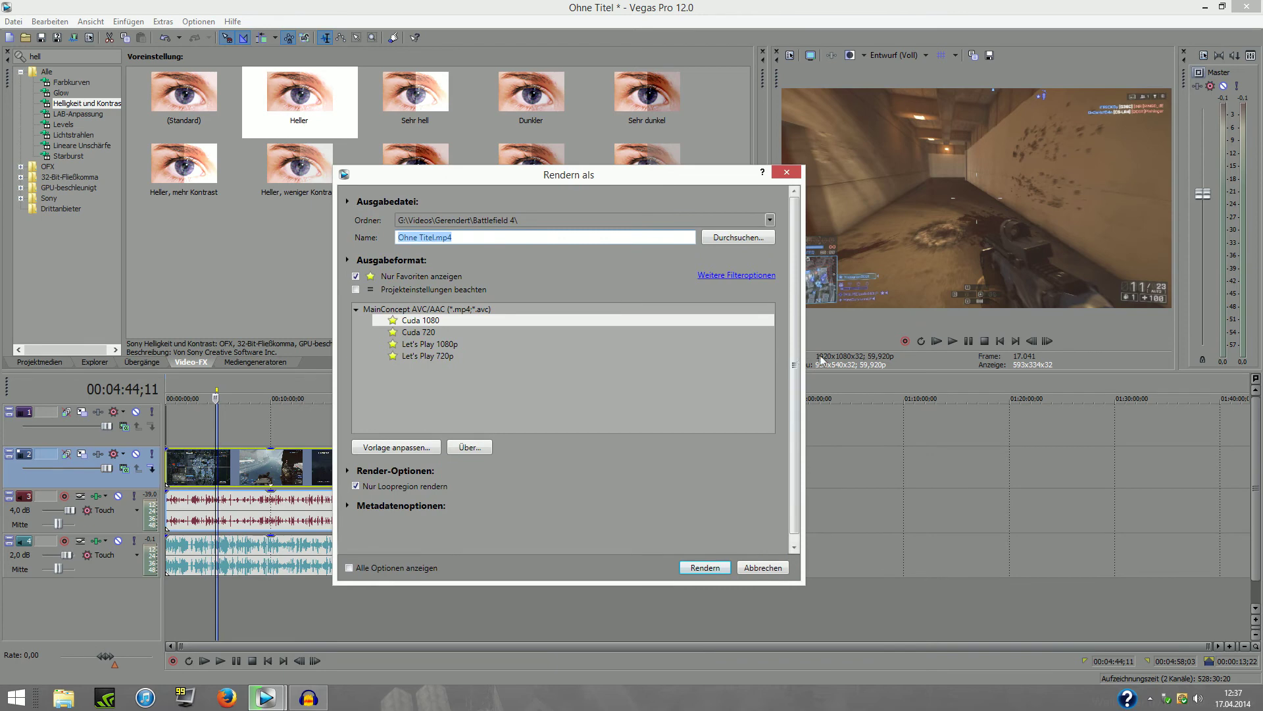
pyautogui.click(434, 321)
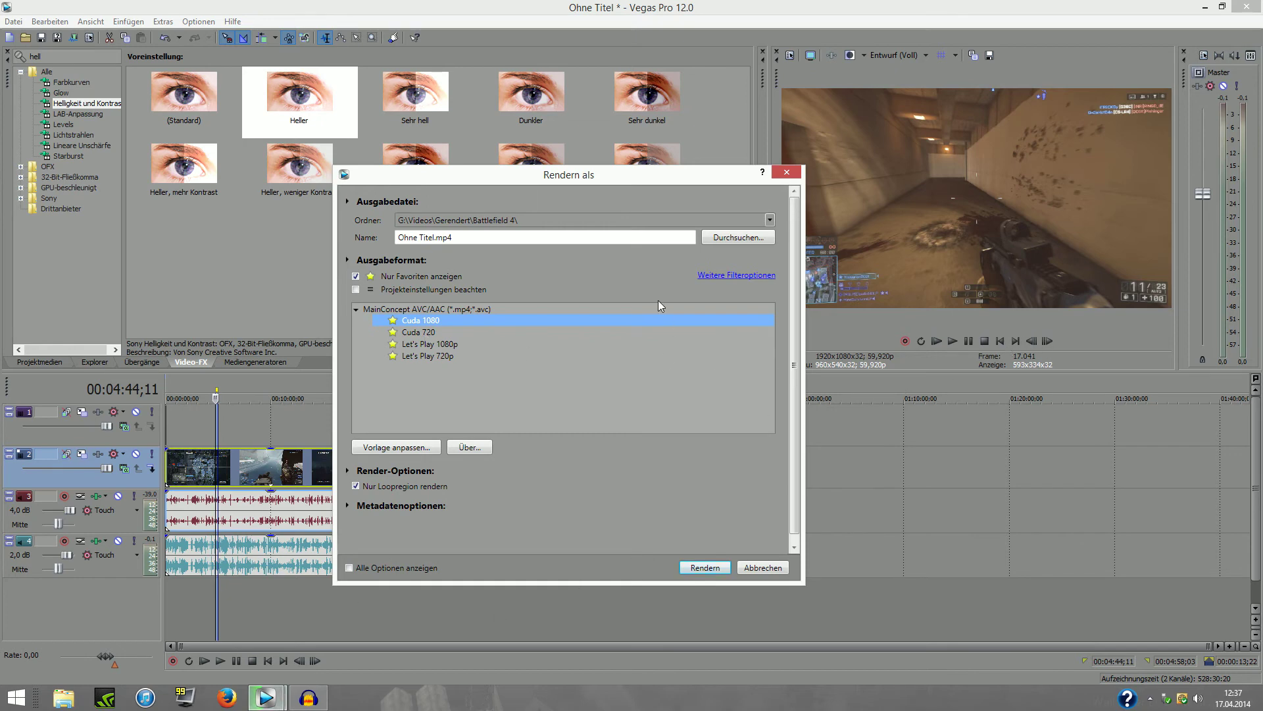
pyautogui.moveTo(709, 176); pyautogui.dragTo(592, 190)
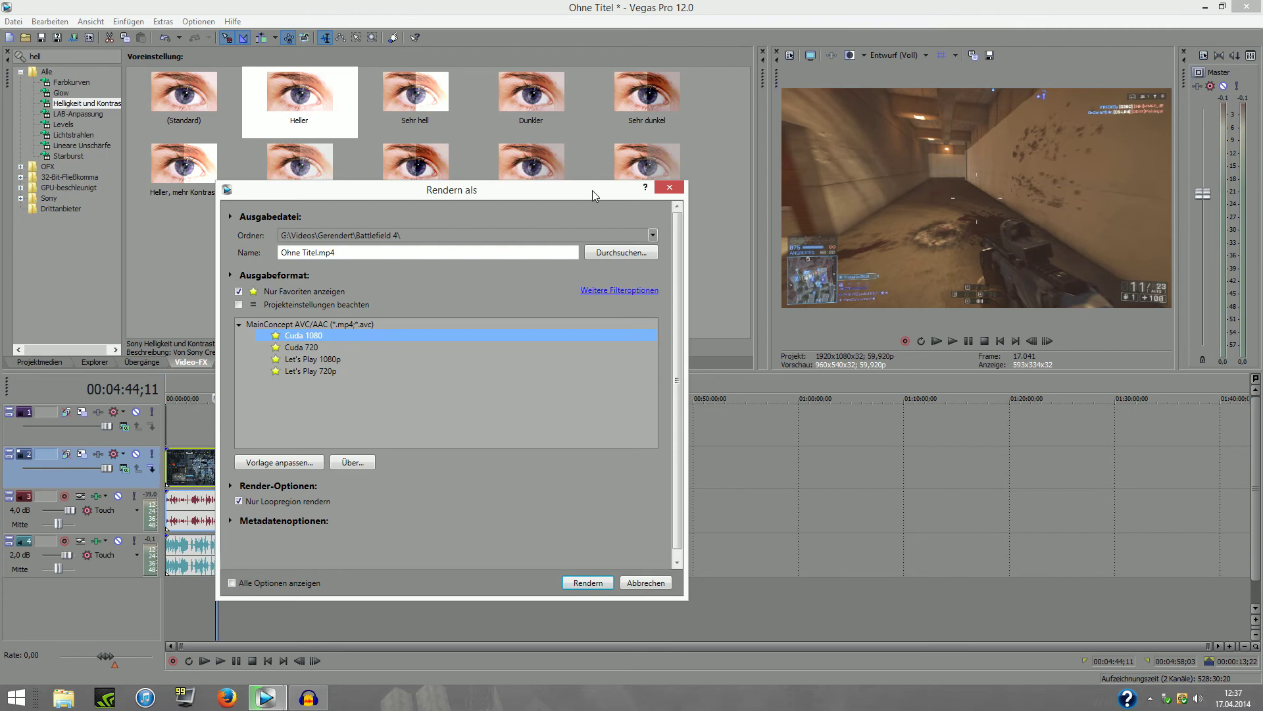
pyautogui.moveTo(592, 191); pyautogui.dragTo(661, 148)
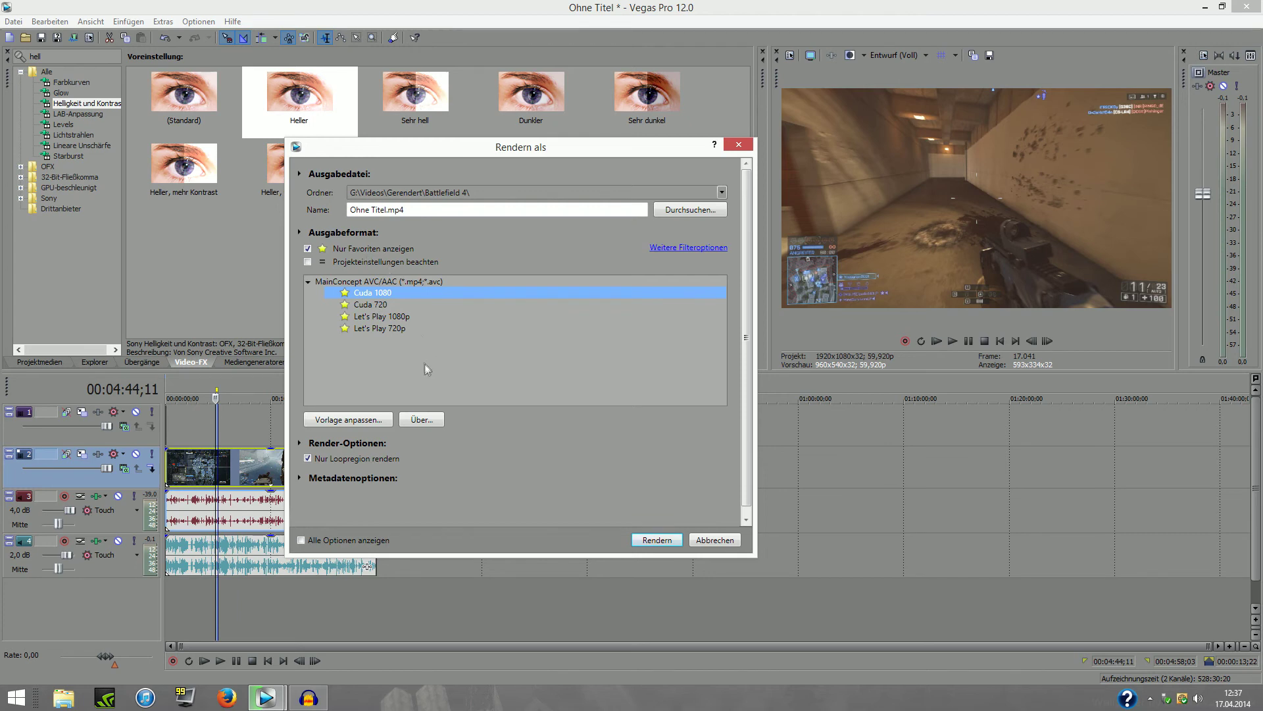
pyautogui.click(381, 305)
pyautogui.click(382, 304)
pyautogui.click(385, 294)
pyautogui.click(383, 317)
pyautogui.click(387, 294)
pyautogui.click(382, 296)
# Step: Name the output file Test.mp4 and start rendering the short loop region
pyautogui.click(387, 209)
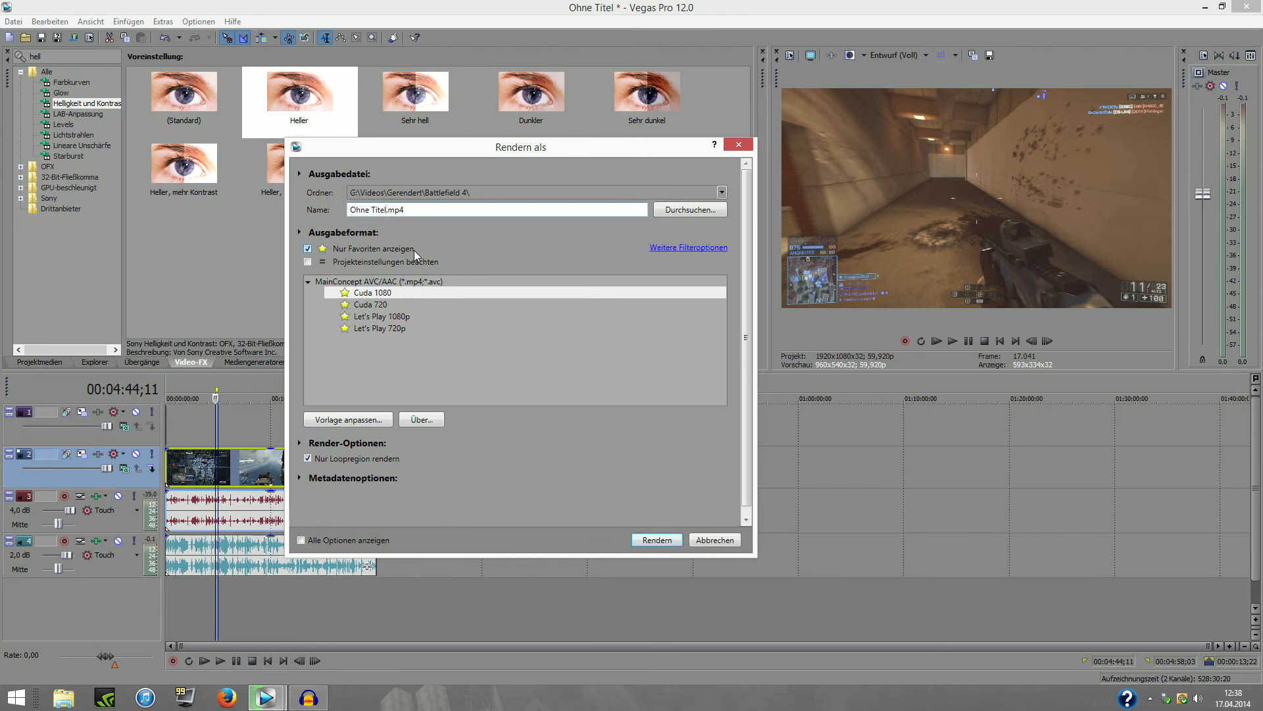
pyautogui.press('BackSpace')
pyautogui.press('BackSpace')
pyautogui.press('BackSpace')
pyautogui.press('BackSpace')
pyautogui.press('BackSpace')
pyautogui.press('BackSpace')
pyautogui.press('BackSpace')
pyautogui.press('BackSpace')
pyautogui.press('BackSpace')
pyautogui.press('BackSpace')
pyautogui.hotkey('shift', 'End')
pyautogui.click(647, 540)
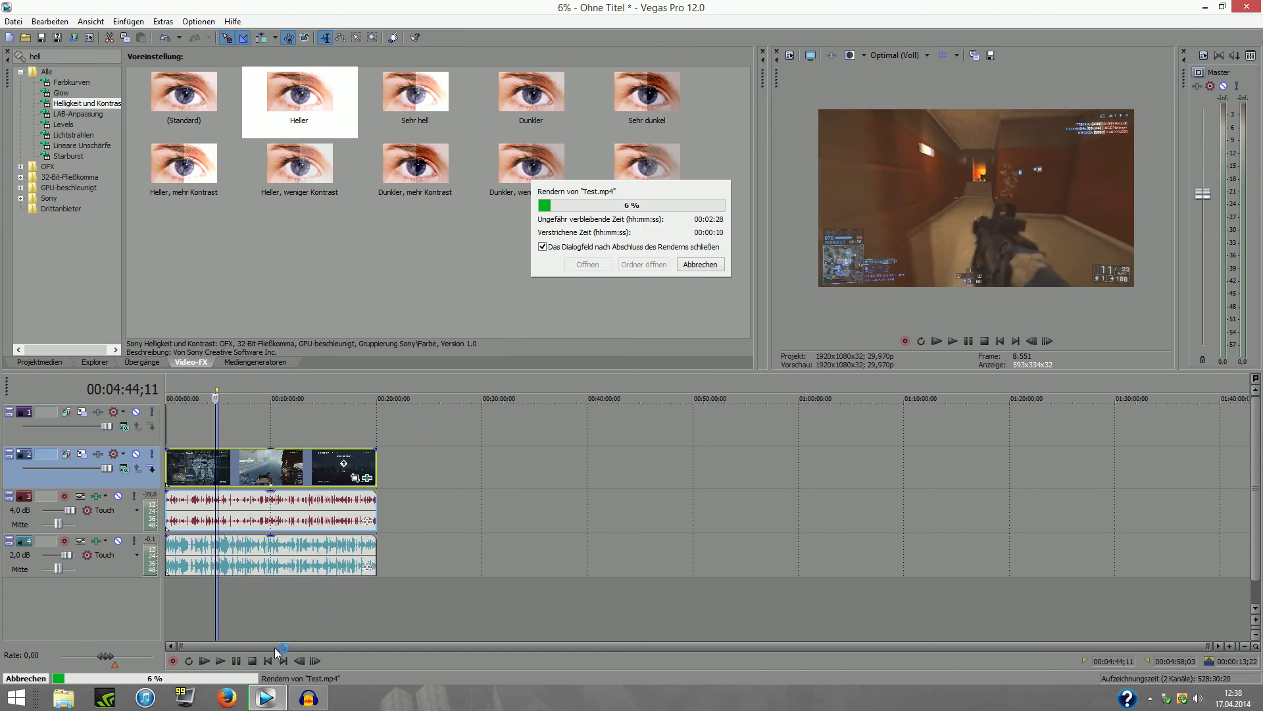
# Step: Check the running recording in Audacity, return to Vegas Pro and cancel the rendering of Test.mp4
pyautogui.moveTo(266, 696)
pyautogui.click(230, 634)
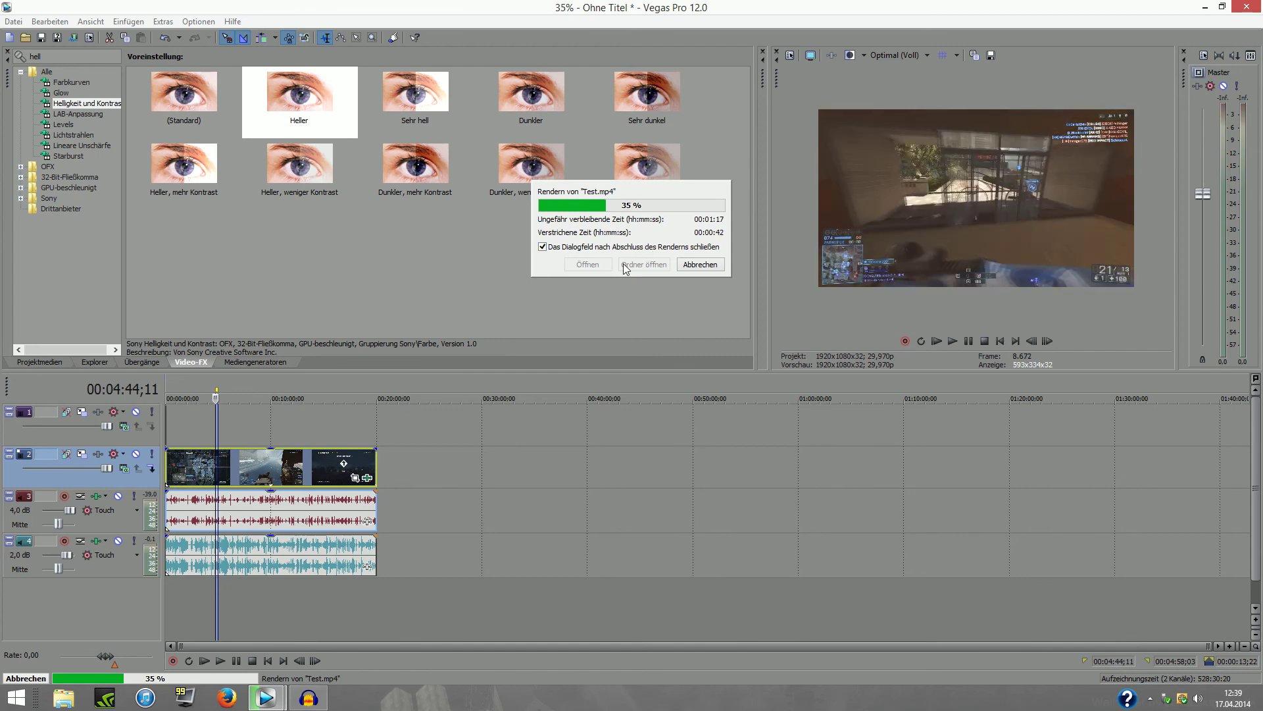
pyautogui.click(309, 697)
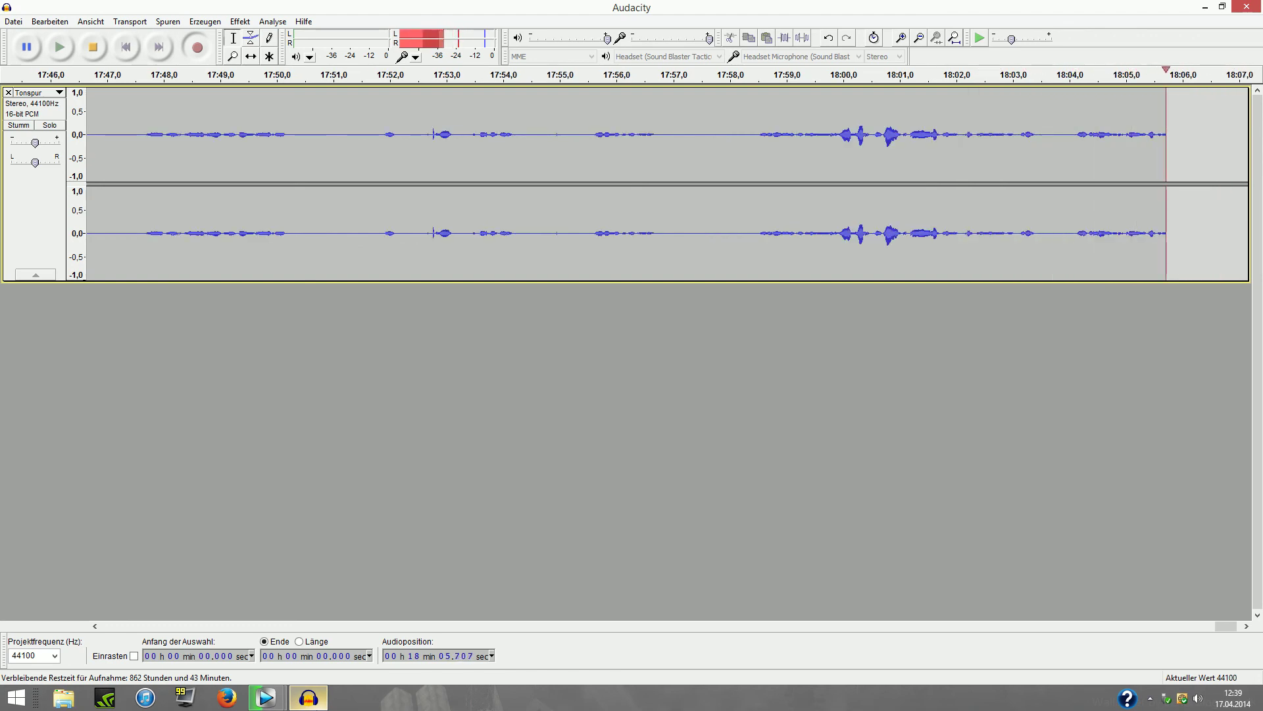
pyautogui.hotkey('alt', 'Tab')
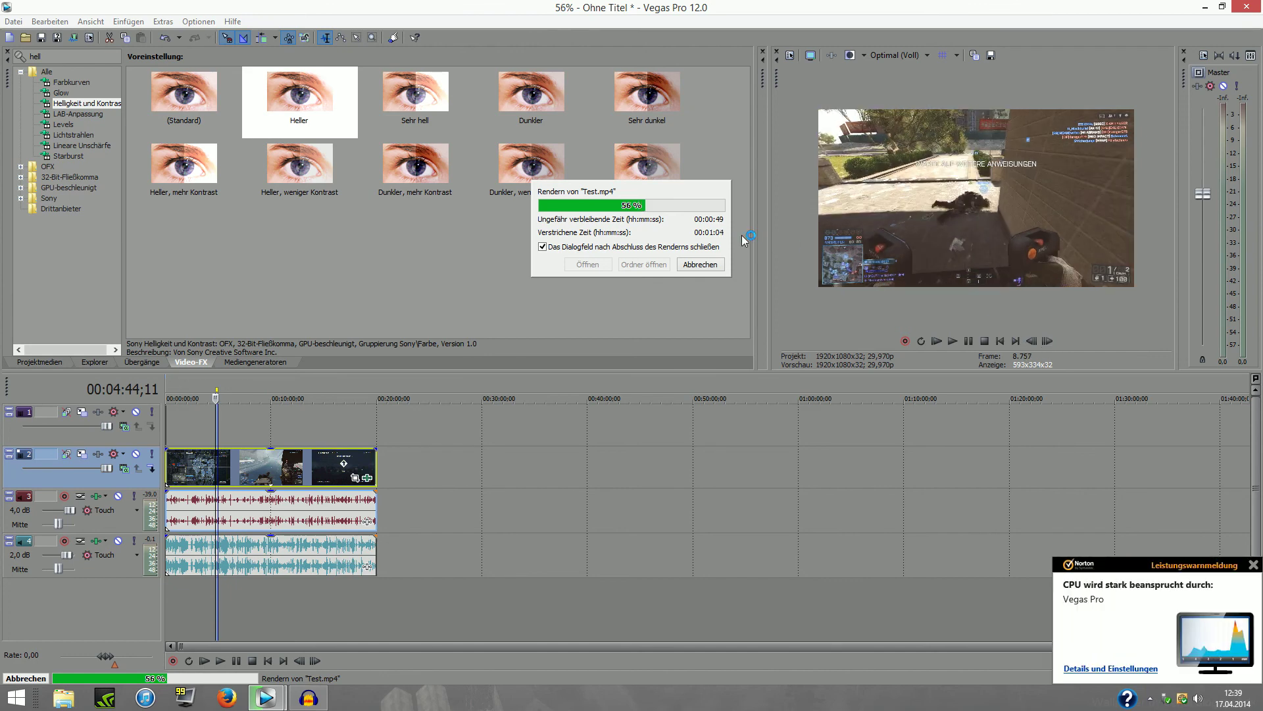
pyautogui.click(699, 264)
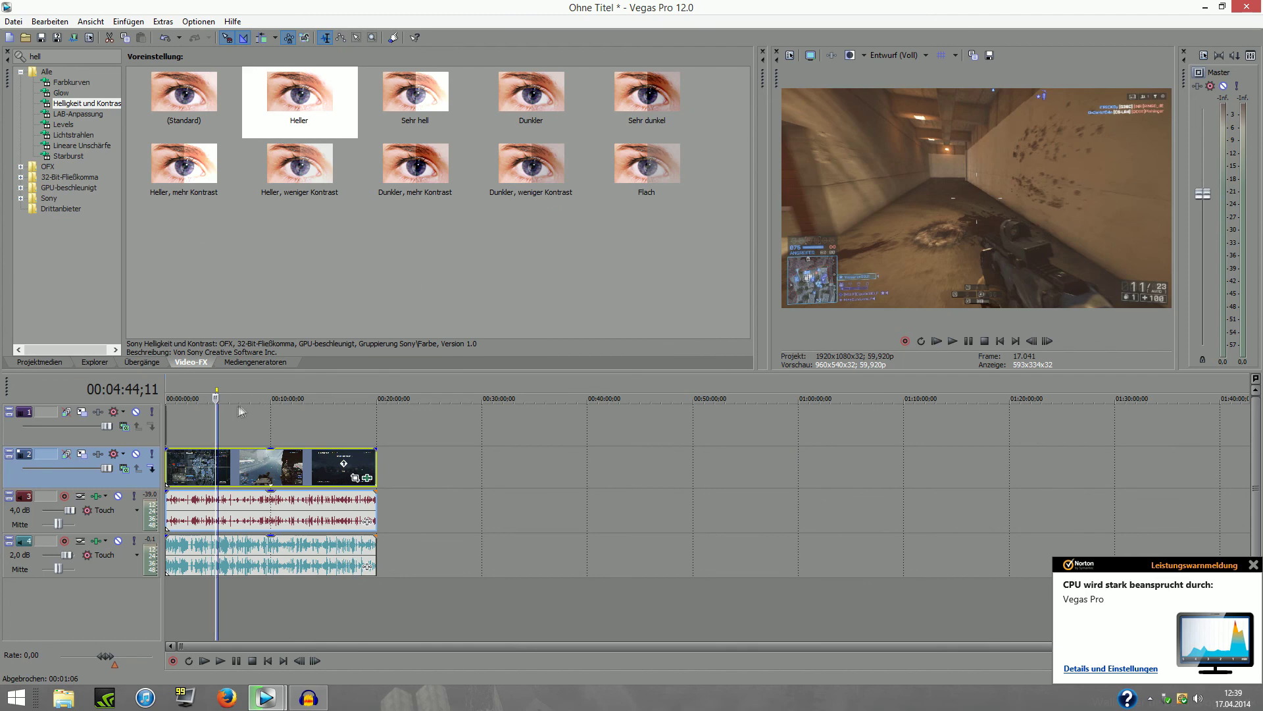
# Step: Reset the loop region to span the whole timeline content, trying an end at about 00:07:42 in between
pyautogui.click(219, 398)
pyautogui.doubleClick(252, 390)
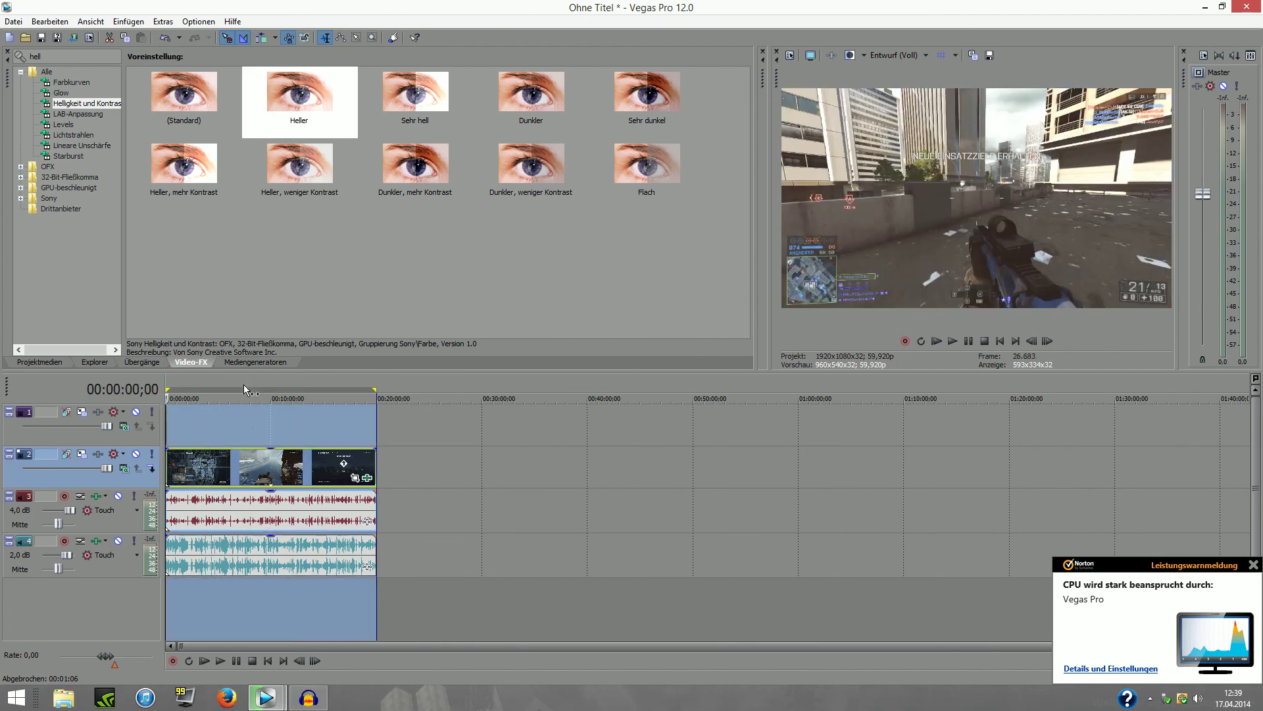
pyautogui.moveTo(361, 390); pyautogui.dragTo(246, 390)
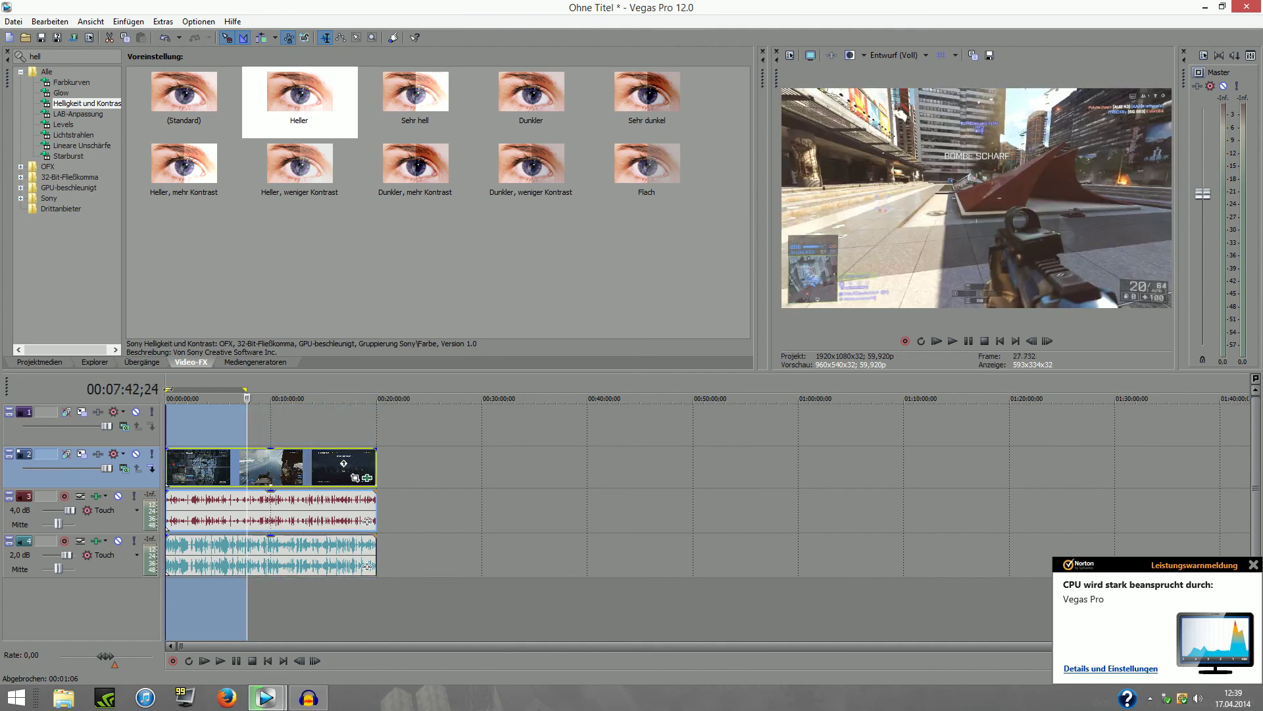
pyautogui.moveTo(167, 391)
pyautogui.mouseDown()
pyautogui.moveTo(980, 389)
pyautogui.moveTo(168, 389)
pyautogui.mouseUp()
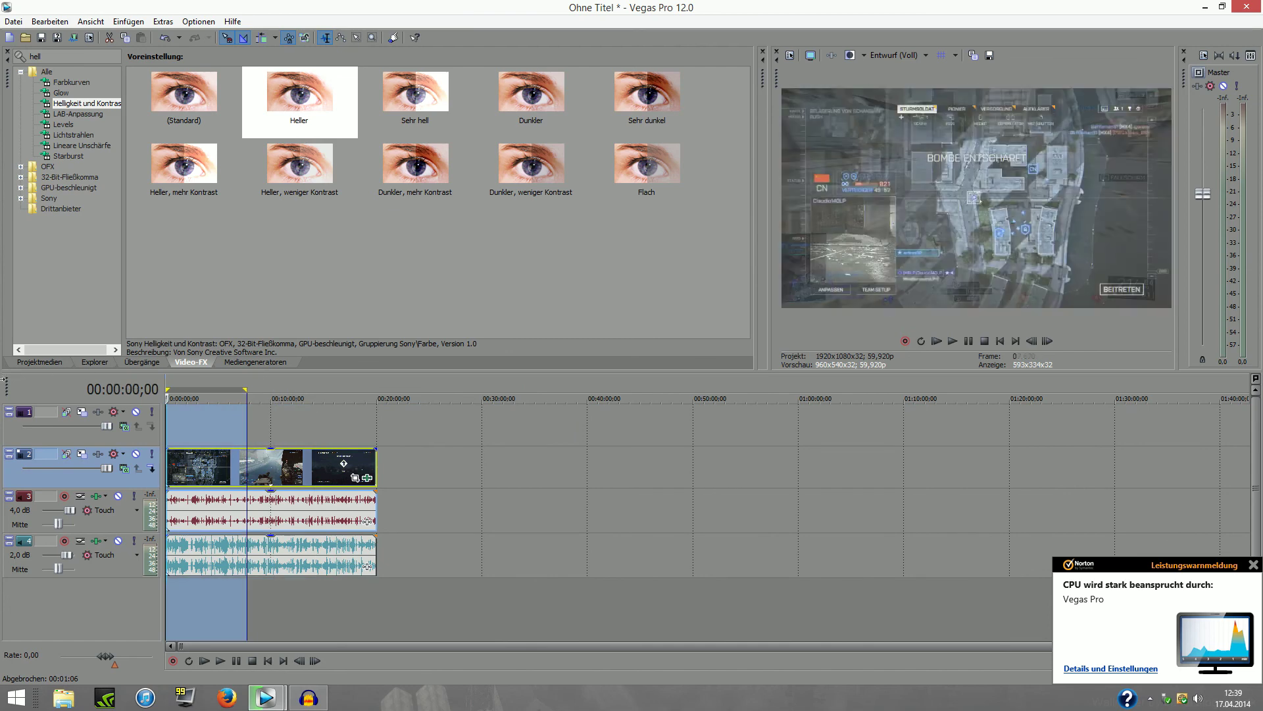
pyautogui.doubleClick(334, 390)
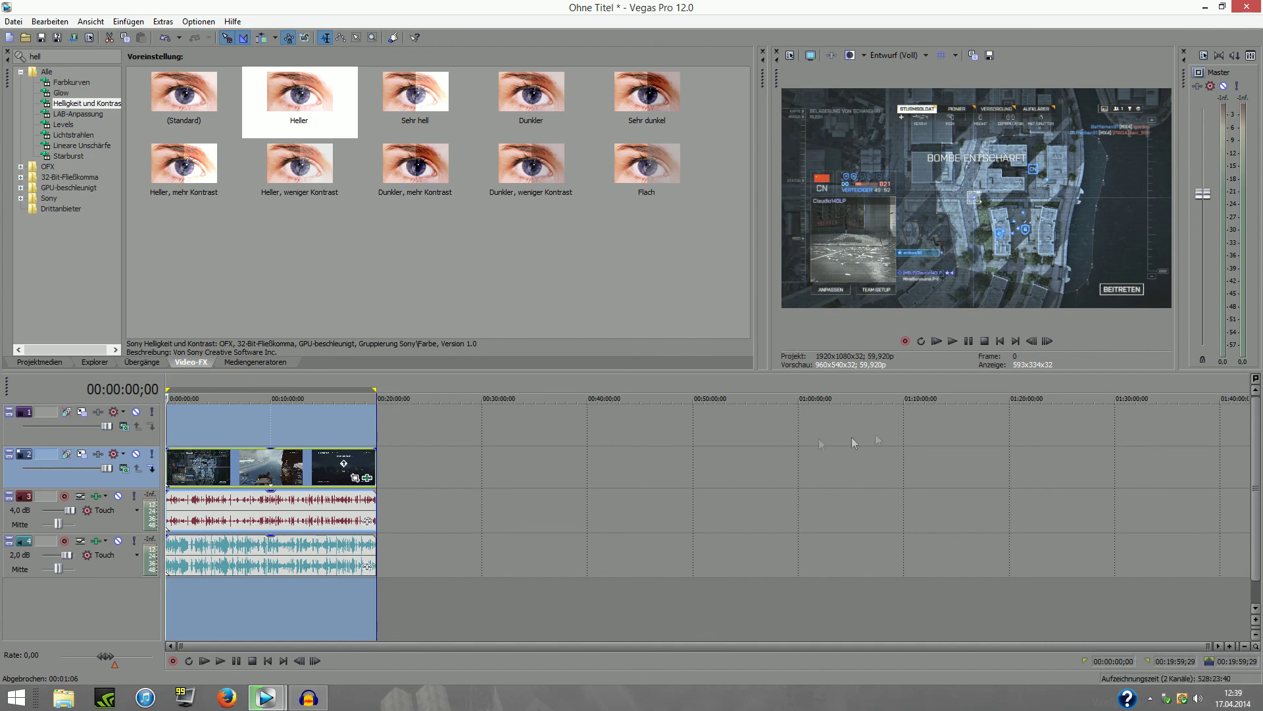
# Step: Delete all video and audio clips from the timeline and clear the time selection by placing the cursor at 00:01:26;01
pyautogui.press('Delete')
pyautogui.press('Delete')
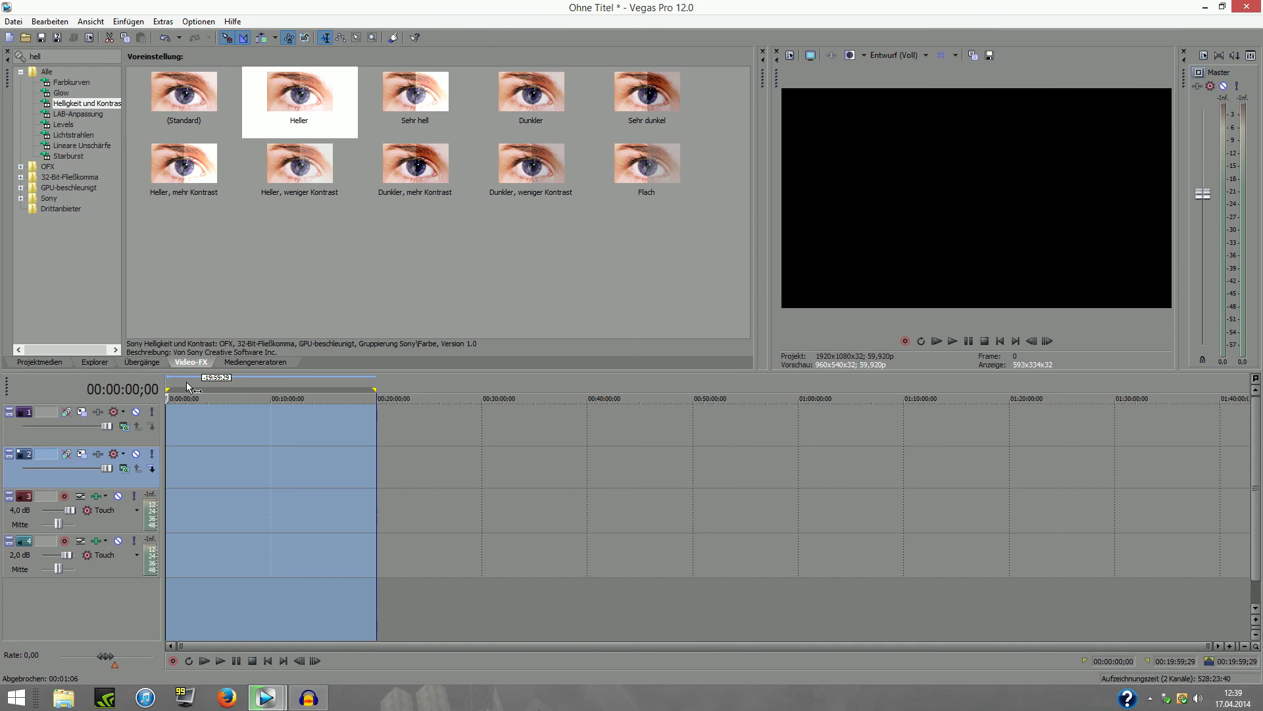
pyautogui.rightClick(175, 420)
pyautogui.click(191, 416)
pyautogui.rightClick(191, 415)
pyautogui.click(181, 463)
pyautogui.click(180, 464)
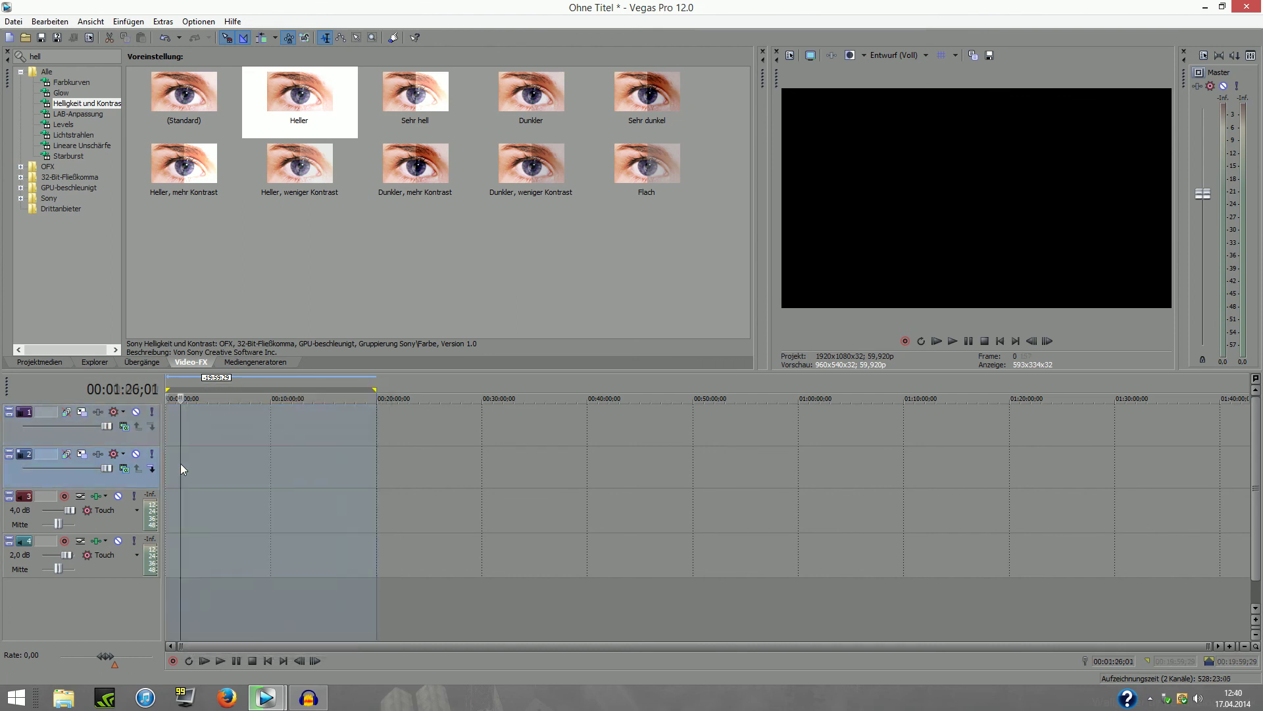
# Step: Close Vegas Pro without saving the changes to the untitled project and bring up the preview of the Audacity window
pyautogui.click(1247, 6)
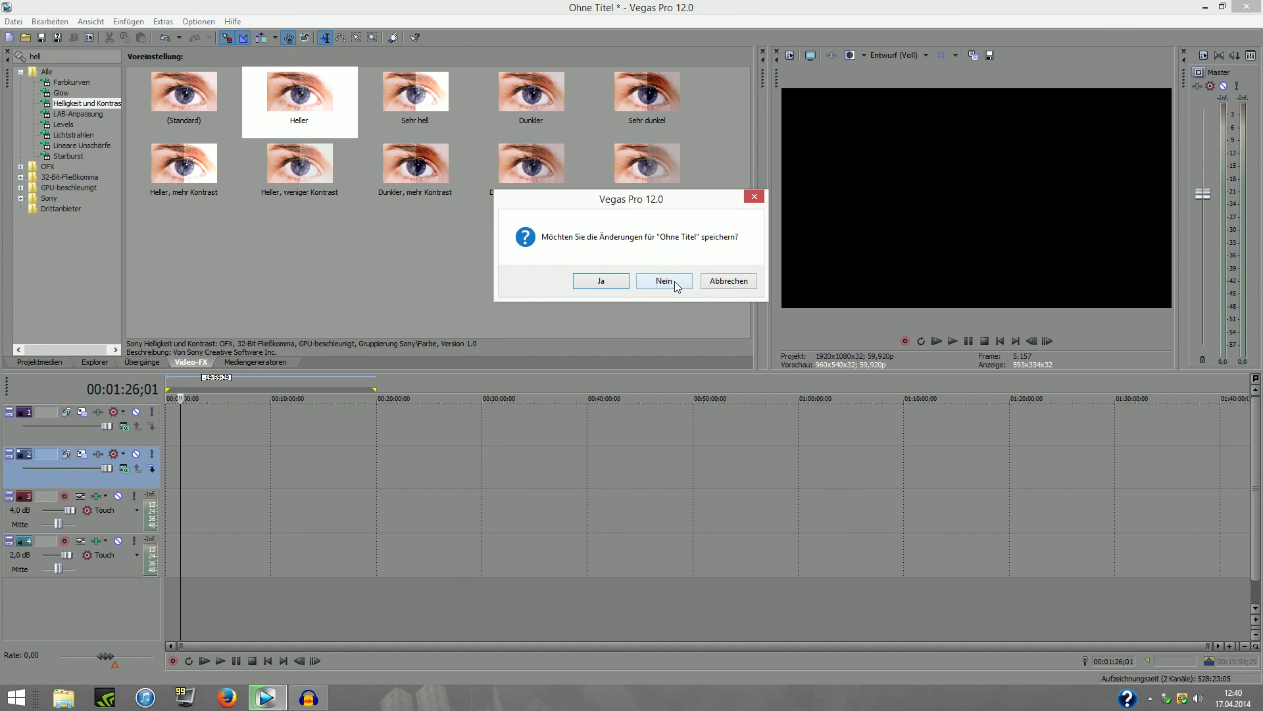
pyautogui.click(664, 281)
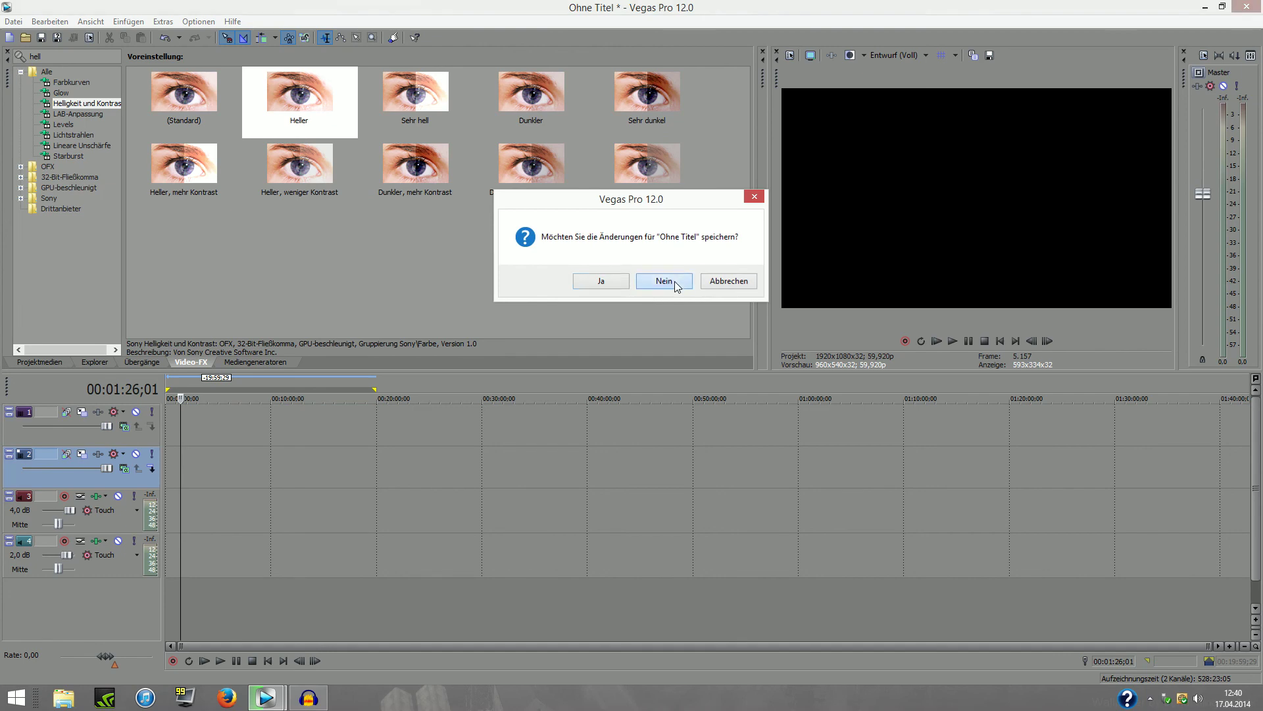
pyautogui.click(282, 701)
pyautogui.click(281, 702)
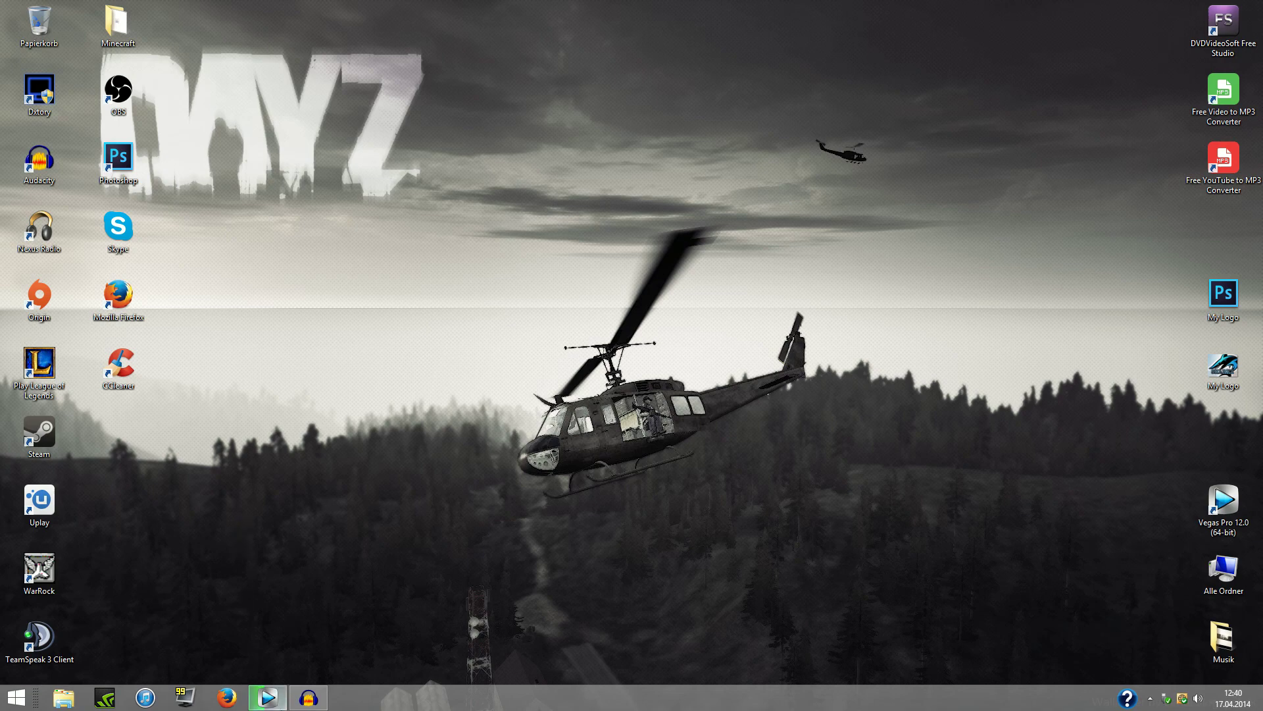
pyautogui.moveTo(306, 707)
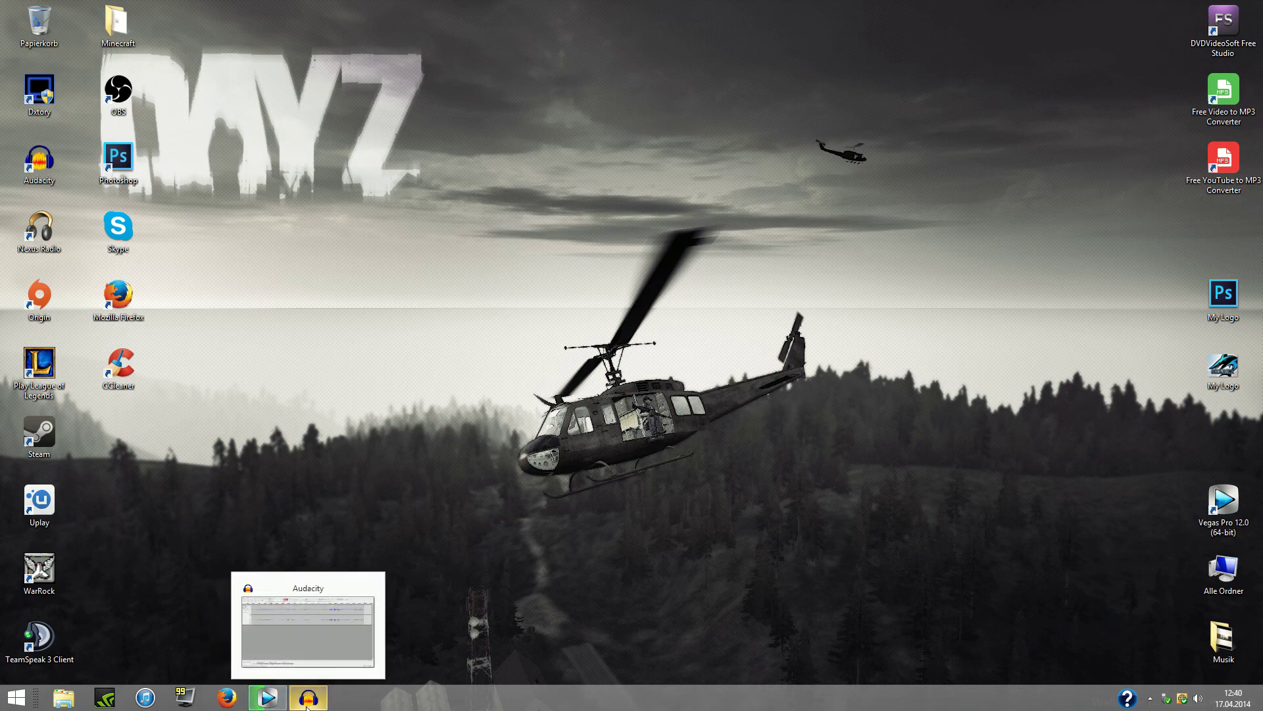